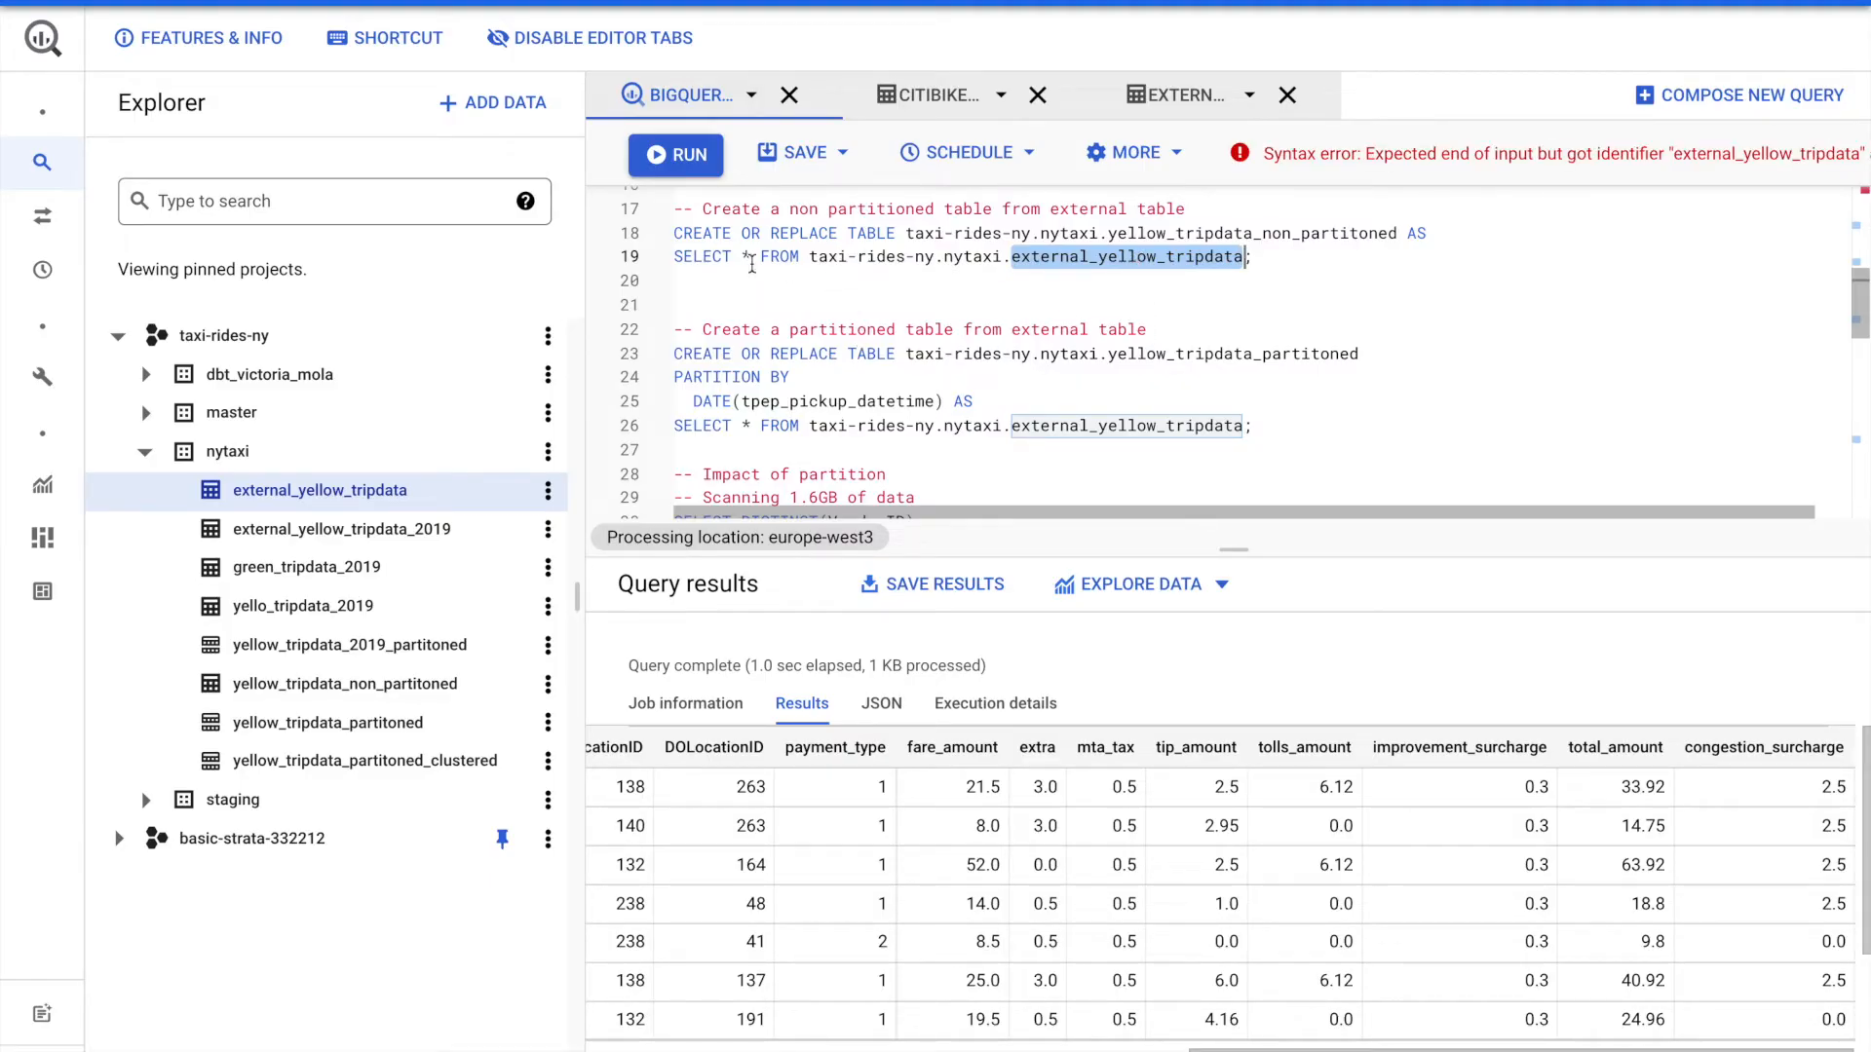
Step: Run only the CREATE OR REPLACE TABLE statement that builds yellow_tripdata_non_partitoned from external_yellow_tripdata
scroll(1150, 332, down, 1)
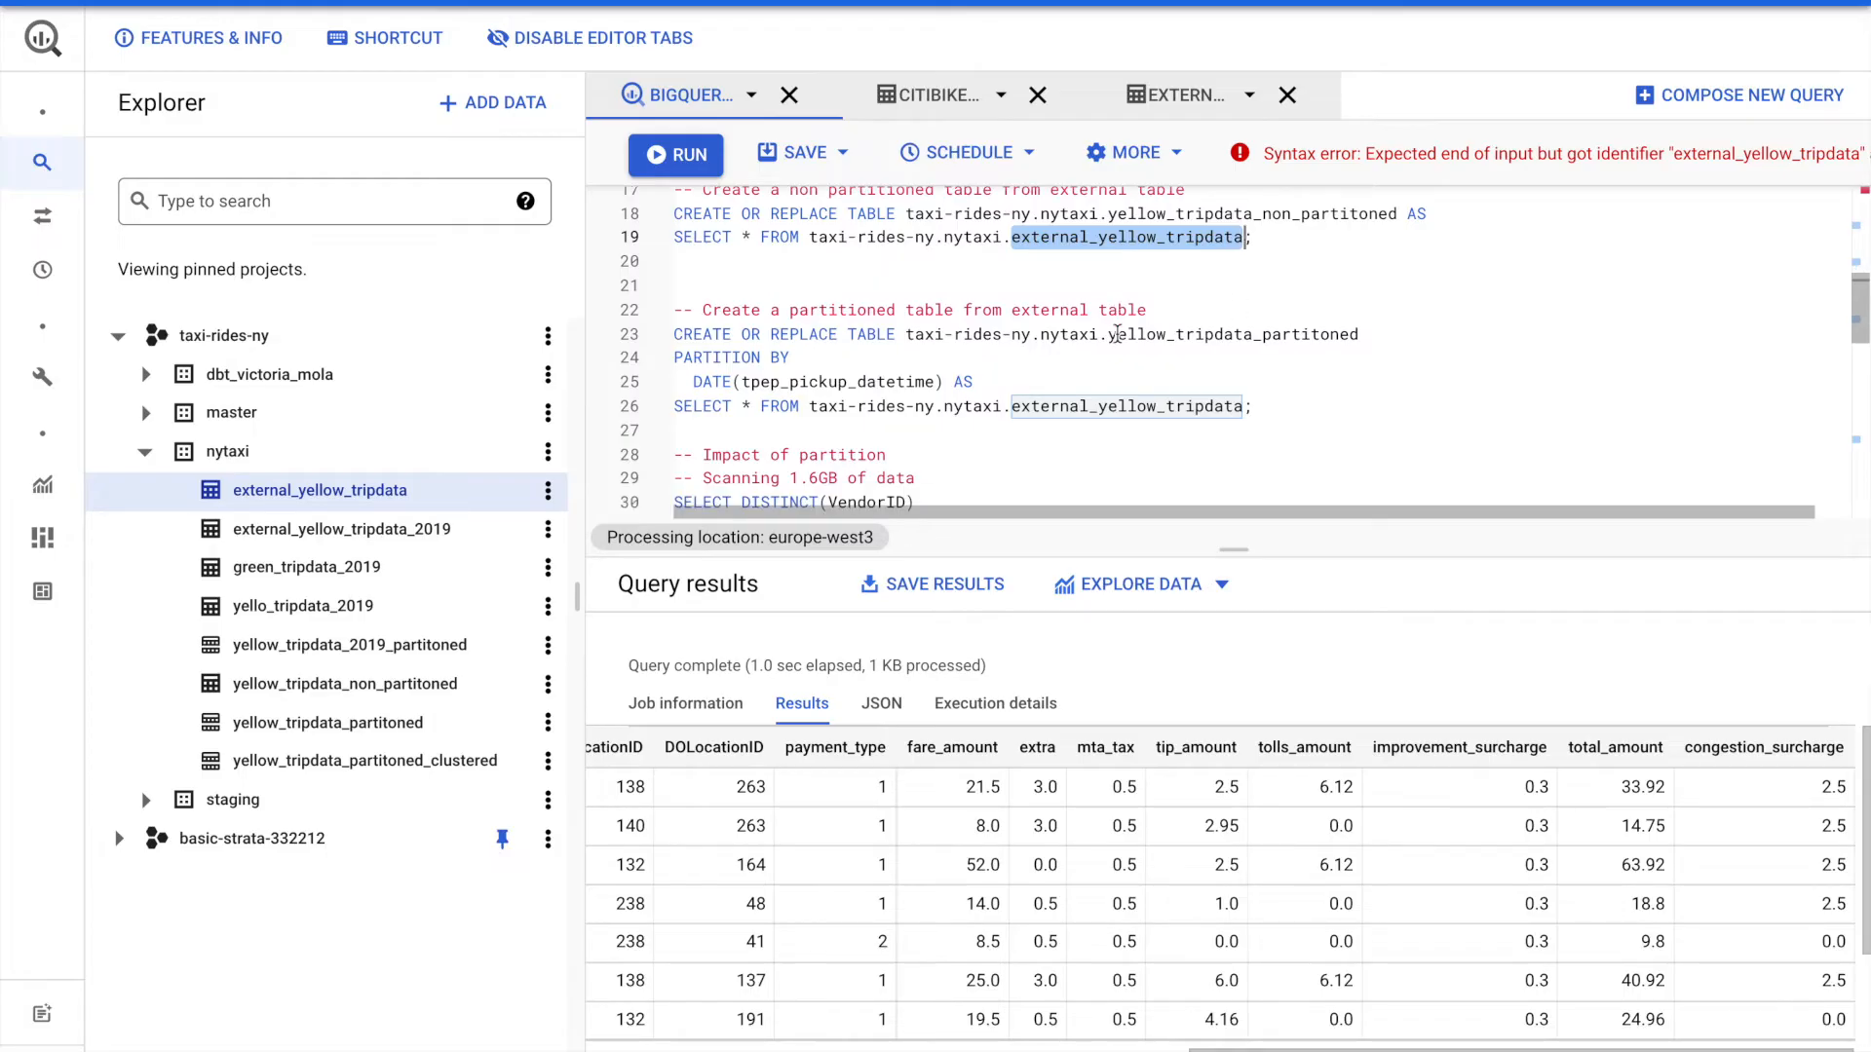
scroll(1315, 263, up, 1)
click(1257, 292)
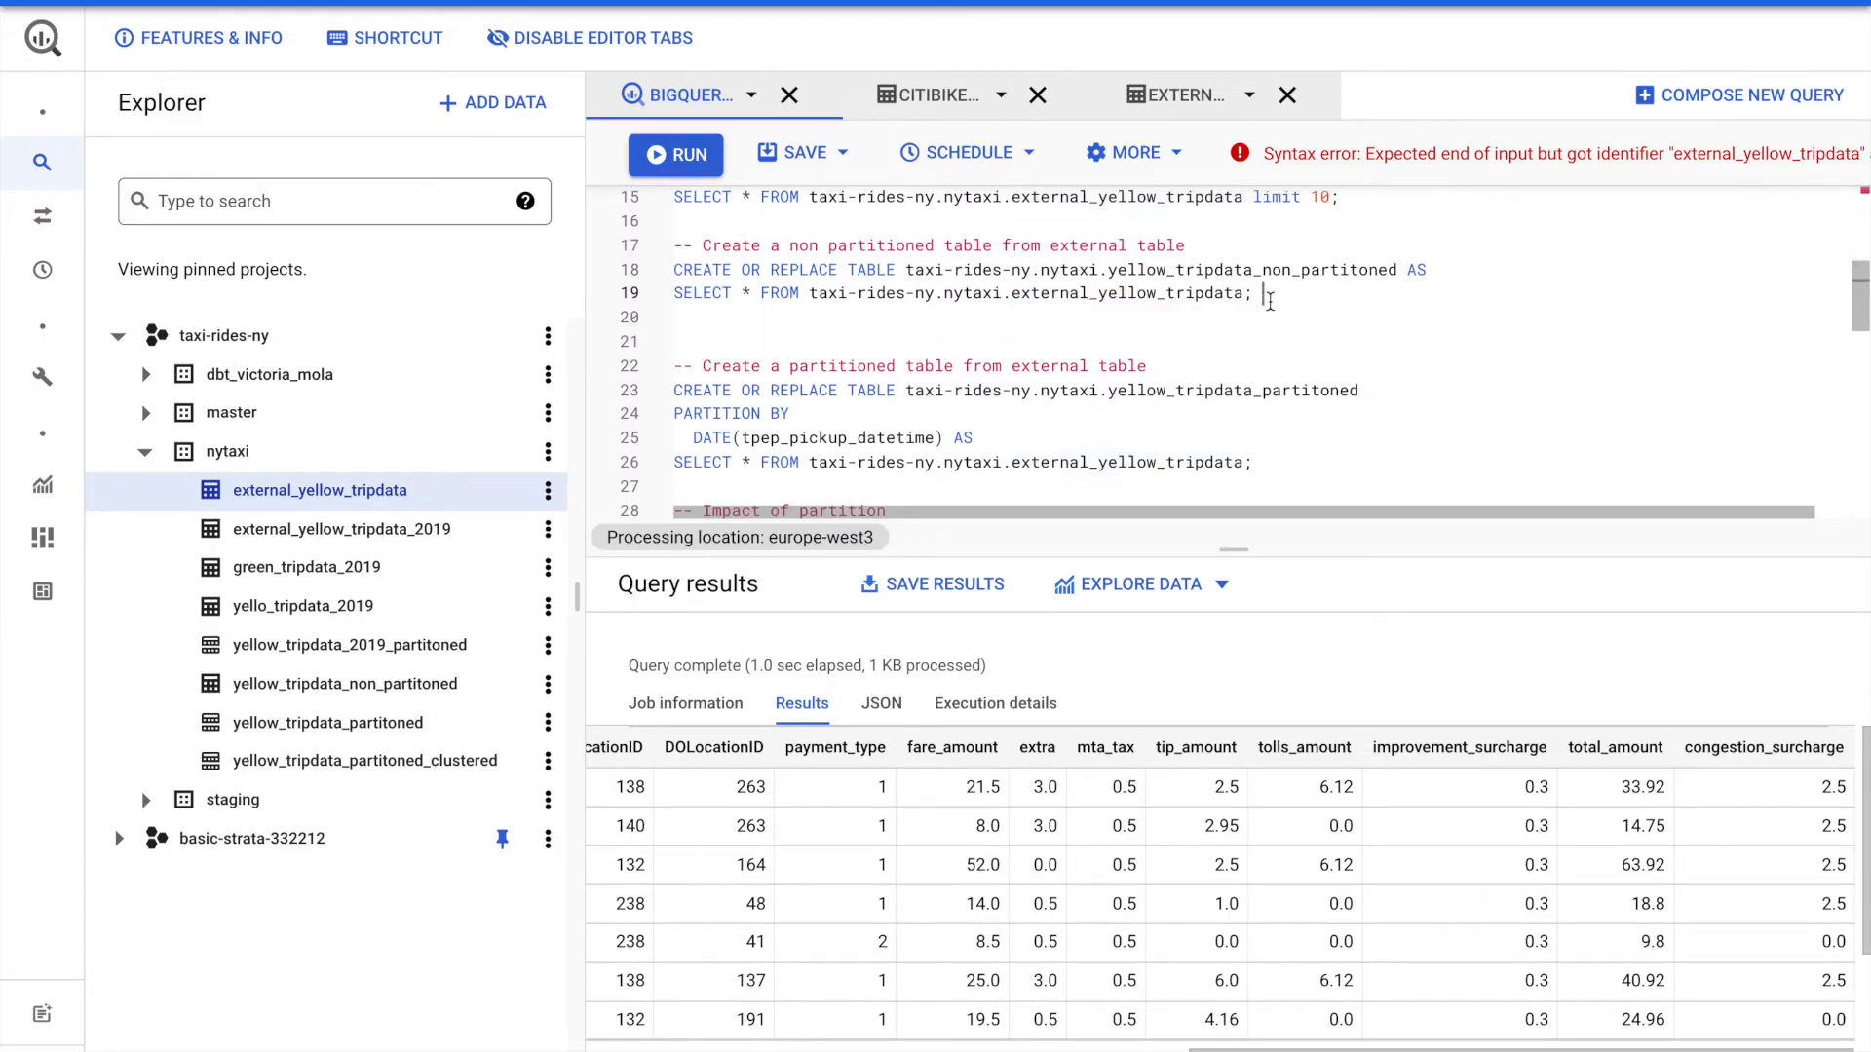
drag(1292, 298, 670, 278)
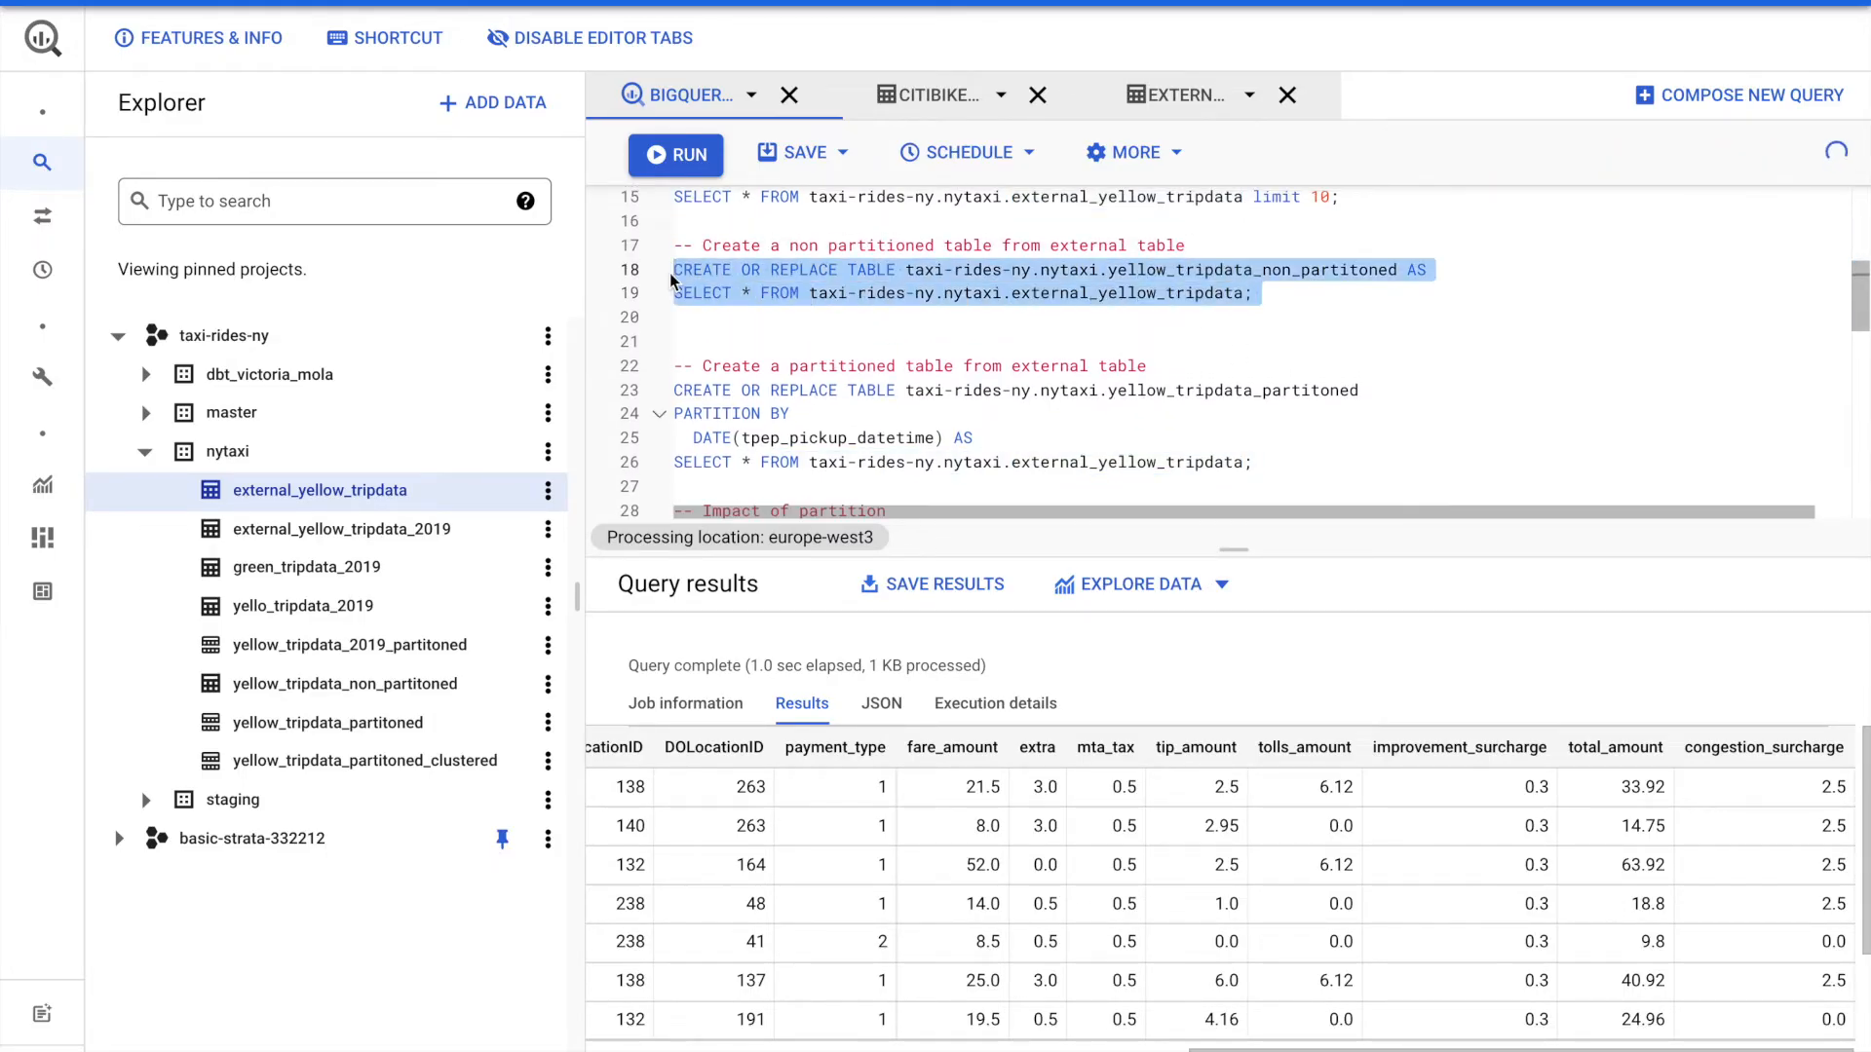
key(ctrl+Return)
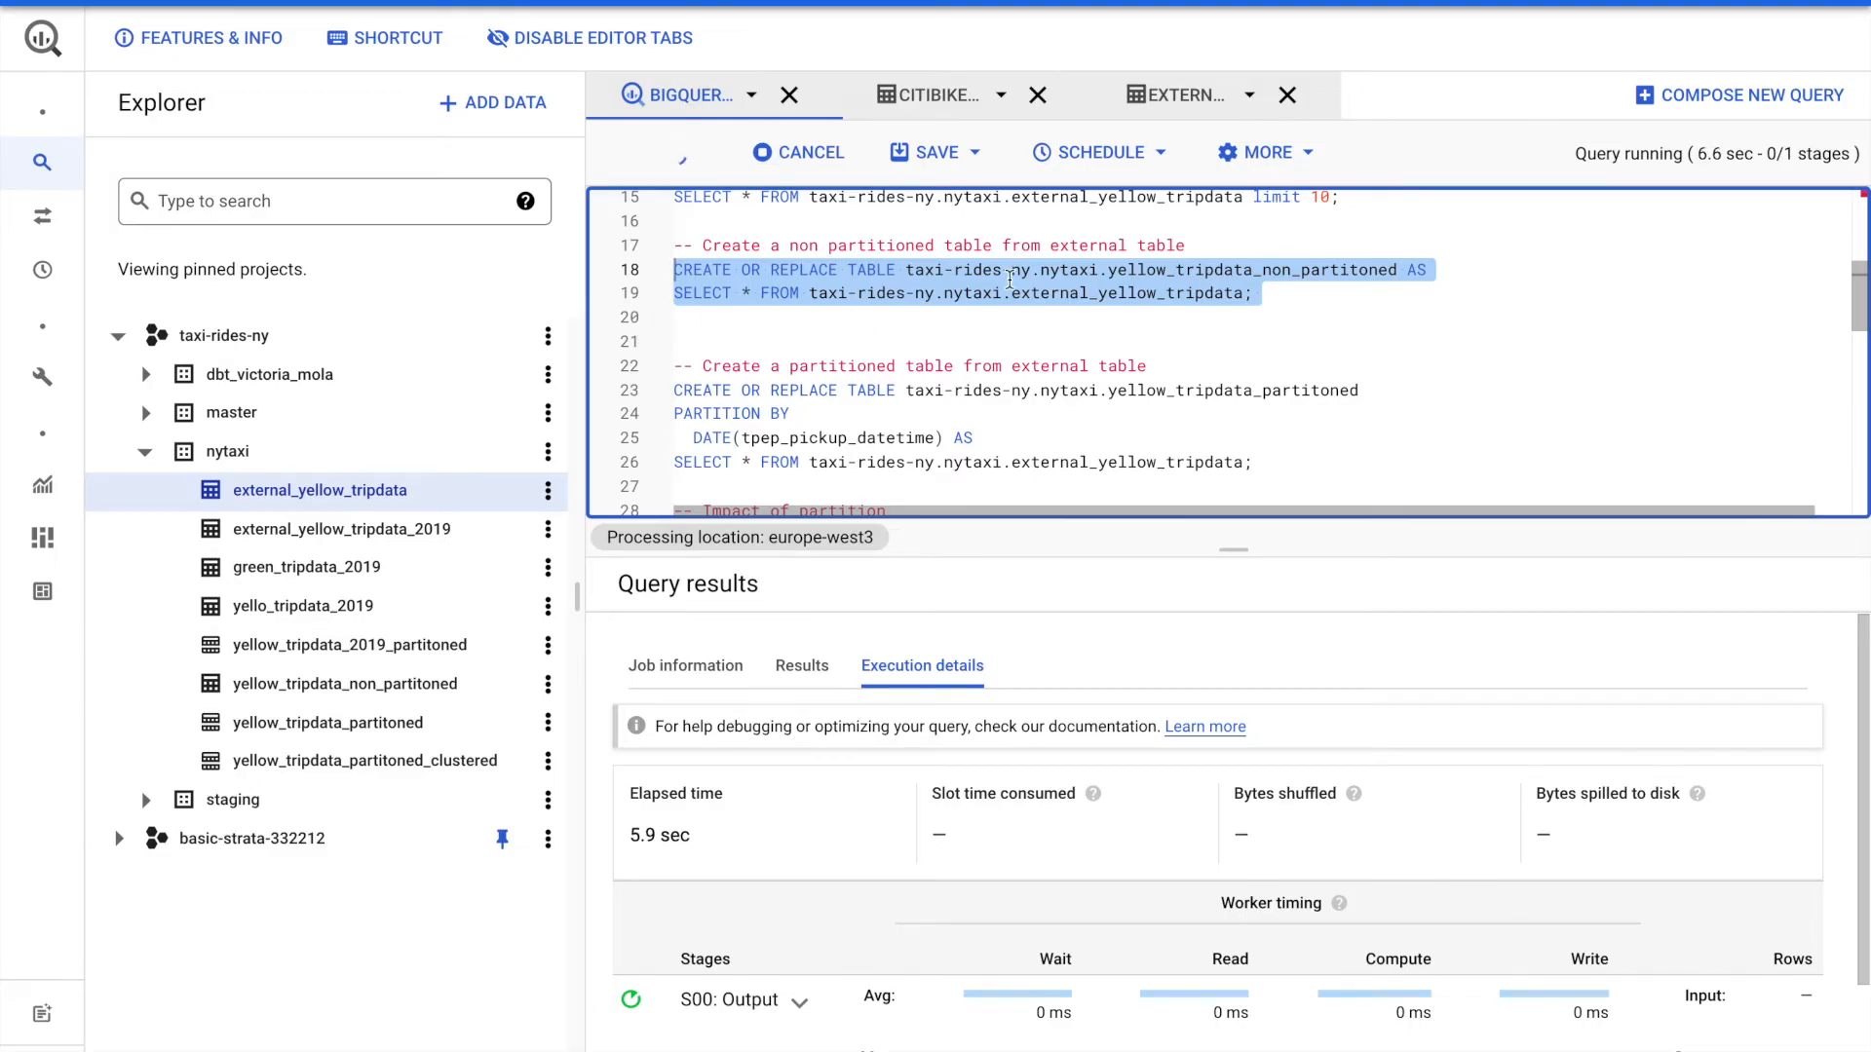
double_click(1140, 272)
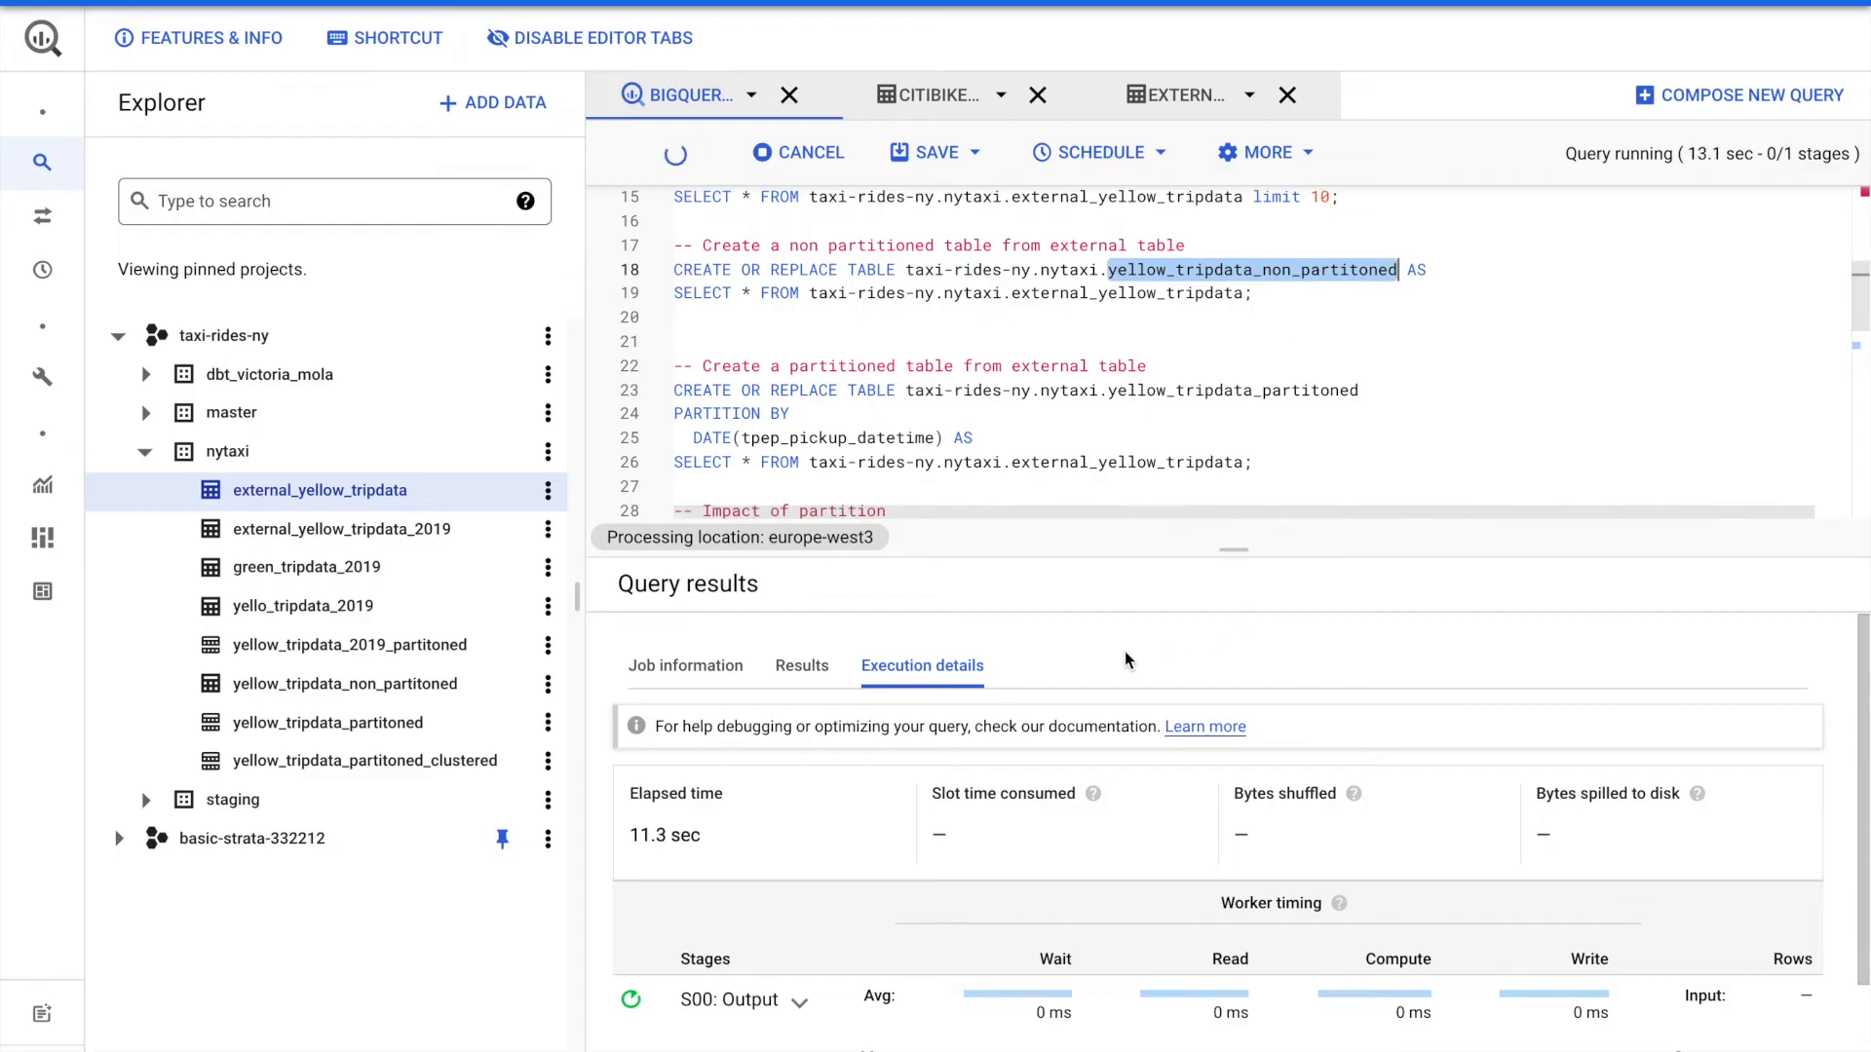
Step: Examine the statement that creates yellow_tripdata_partitoned, focusing on its table name and the PARTITION BY DATE(tpep_pickup_datetime) clause
scroll(1079, 435, down, 1)
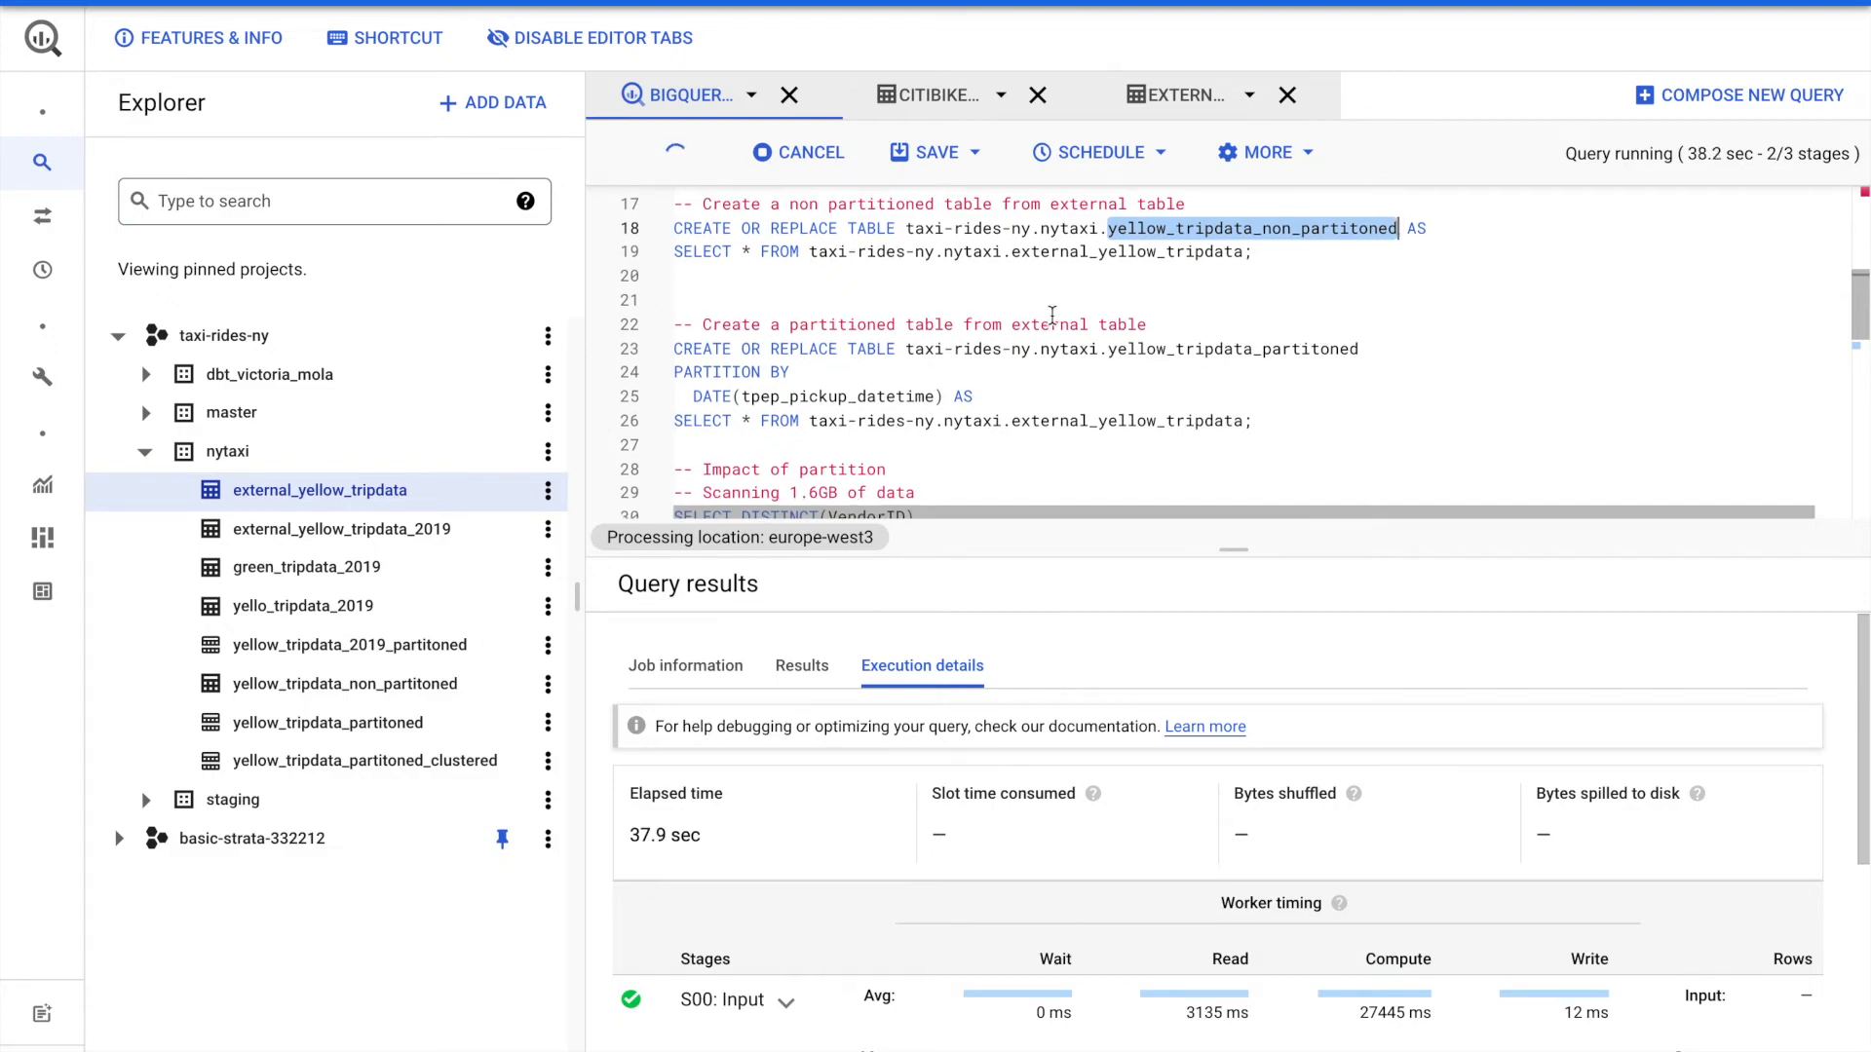
scroll(1052, 315, down, 2)
scroll(1052, 315, up, 1)
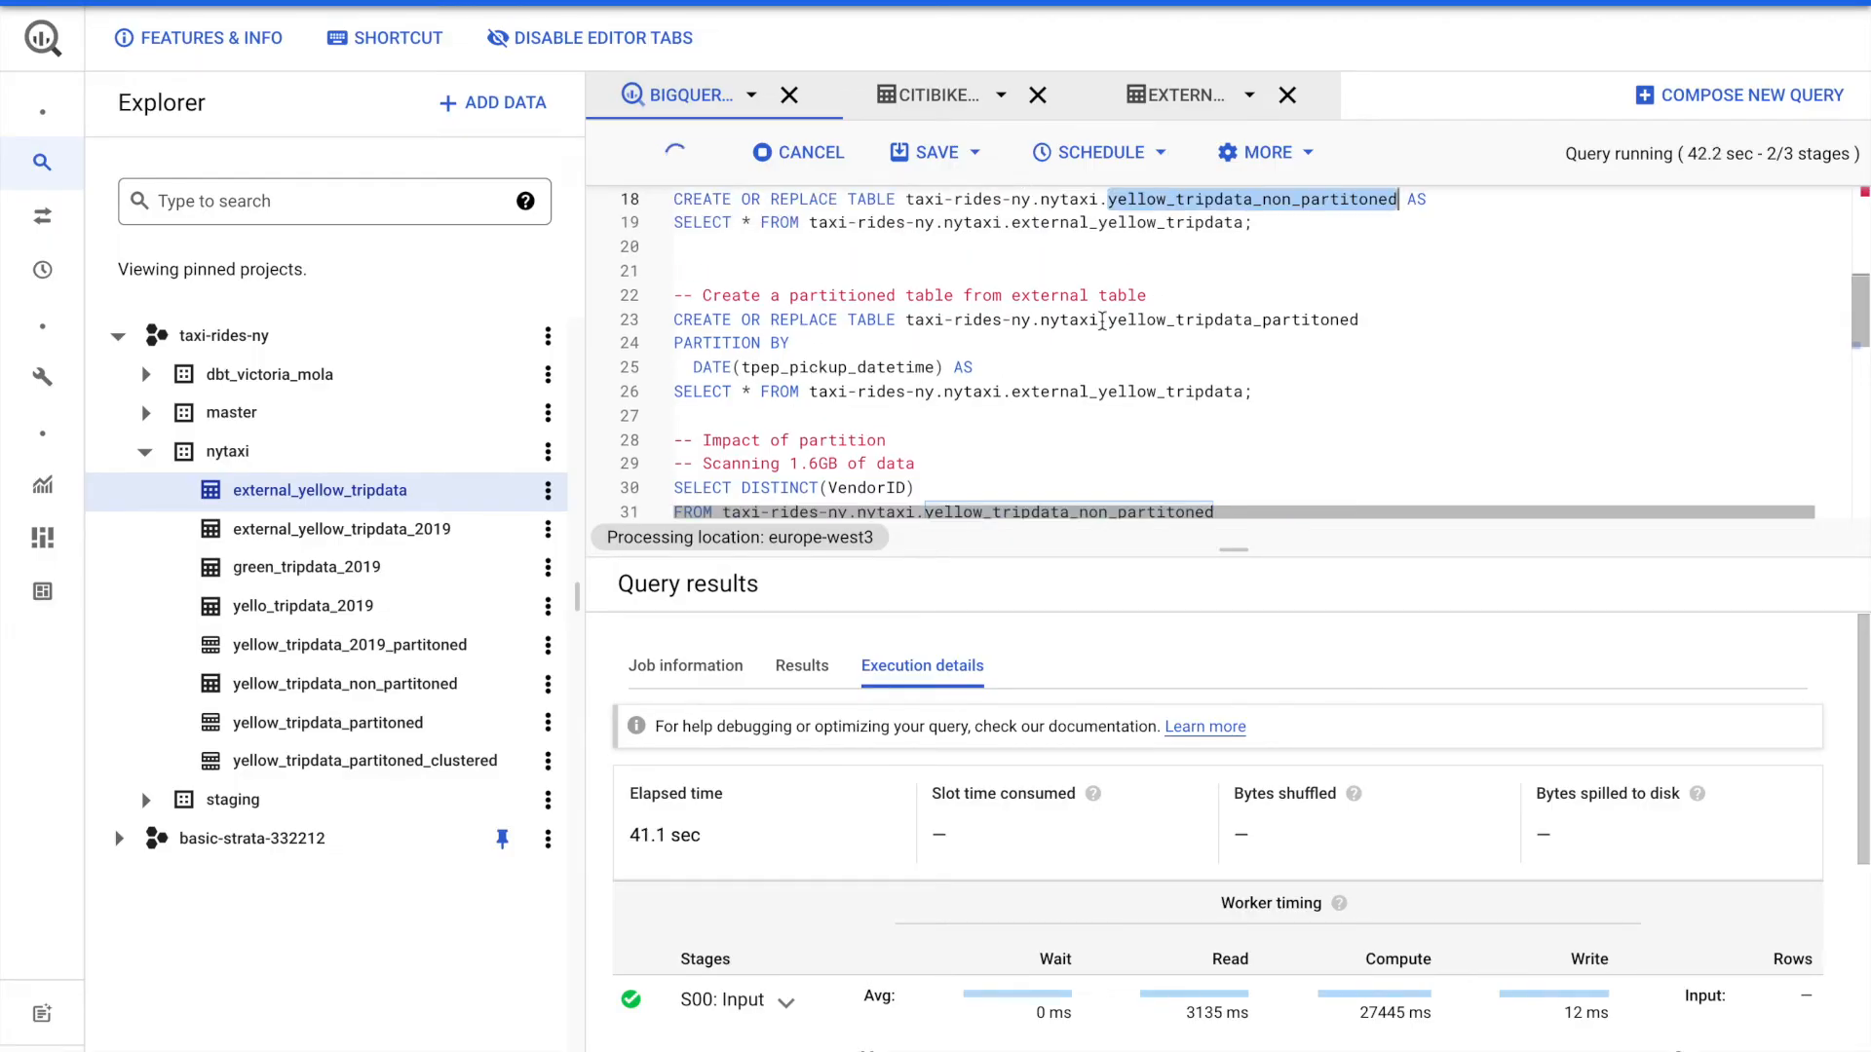
double_click(1278, 320)
click(1244, 357)
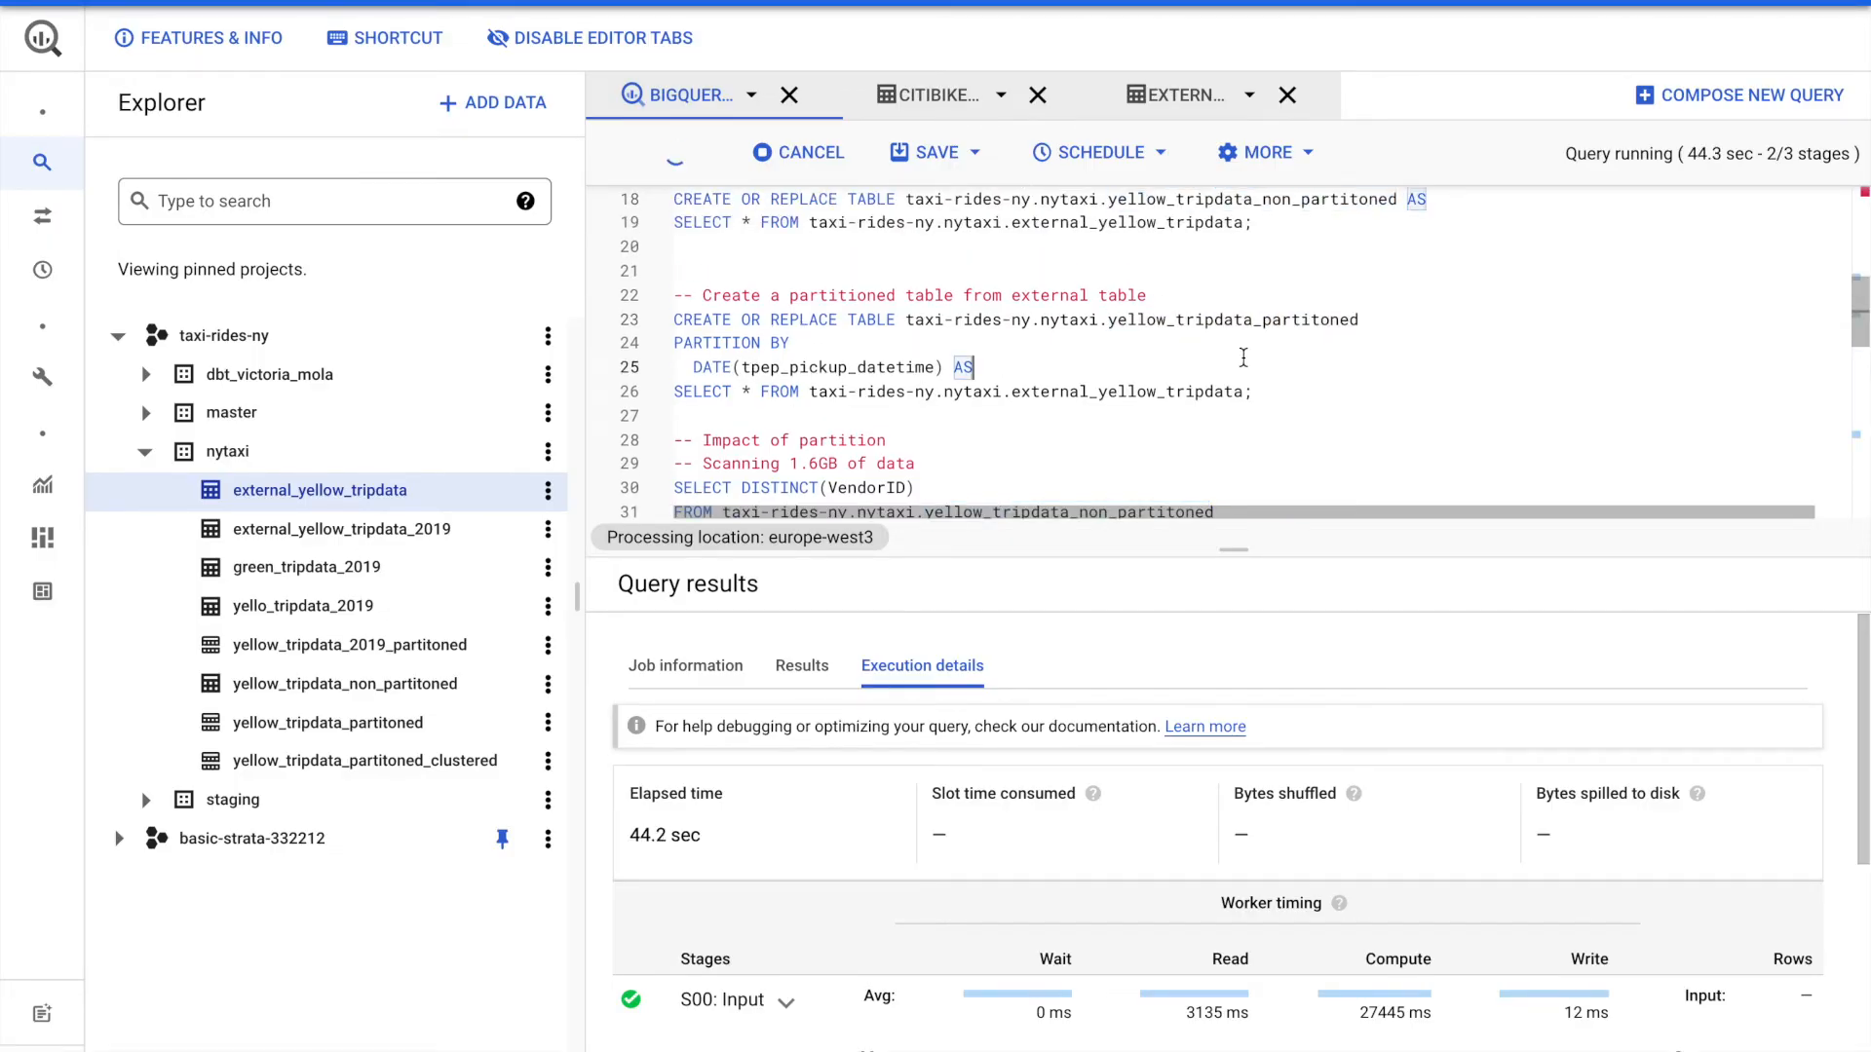
scroll(1101, 355, up, 1)
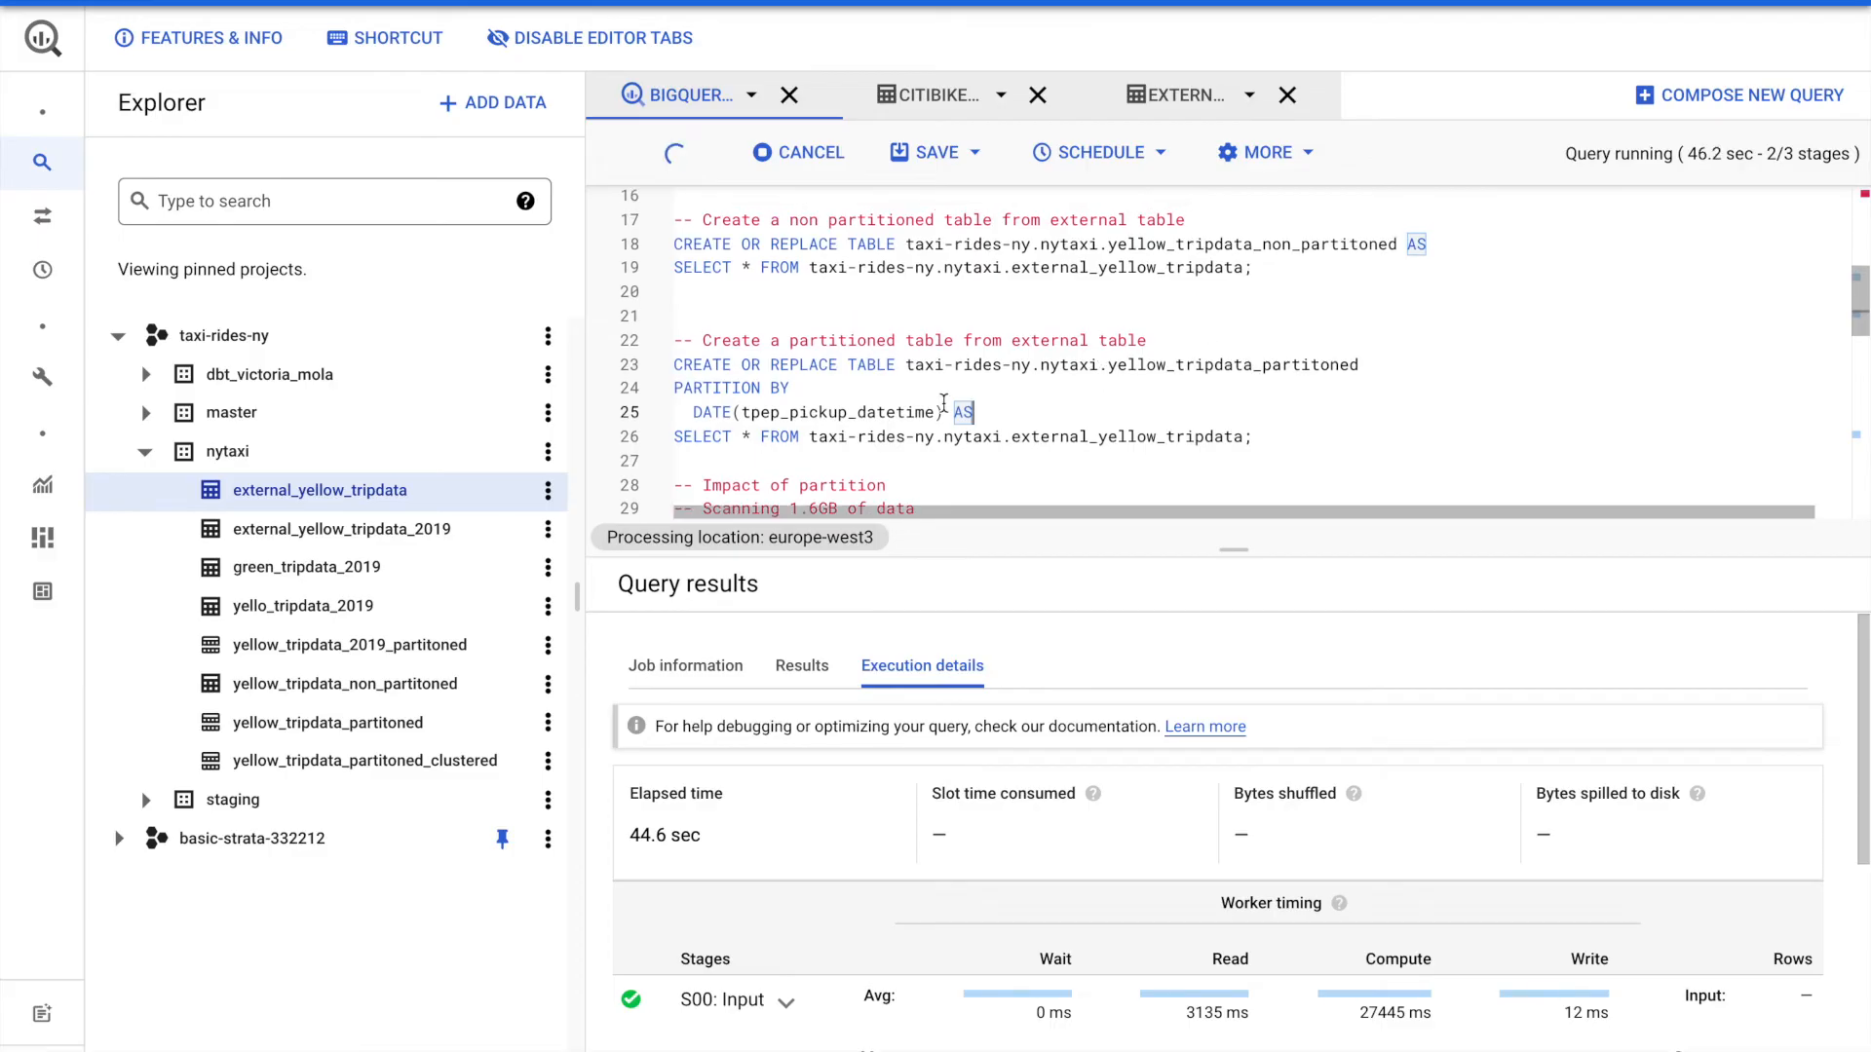
drag(906, 364, 1363, 365)
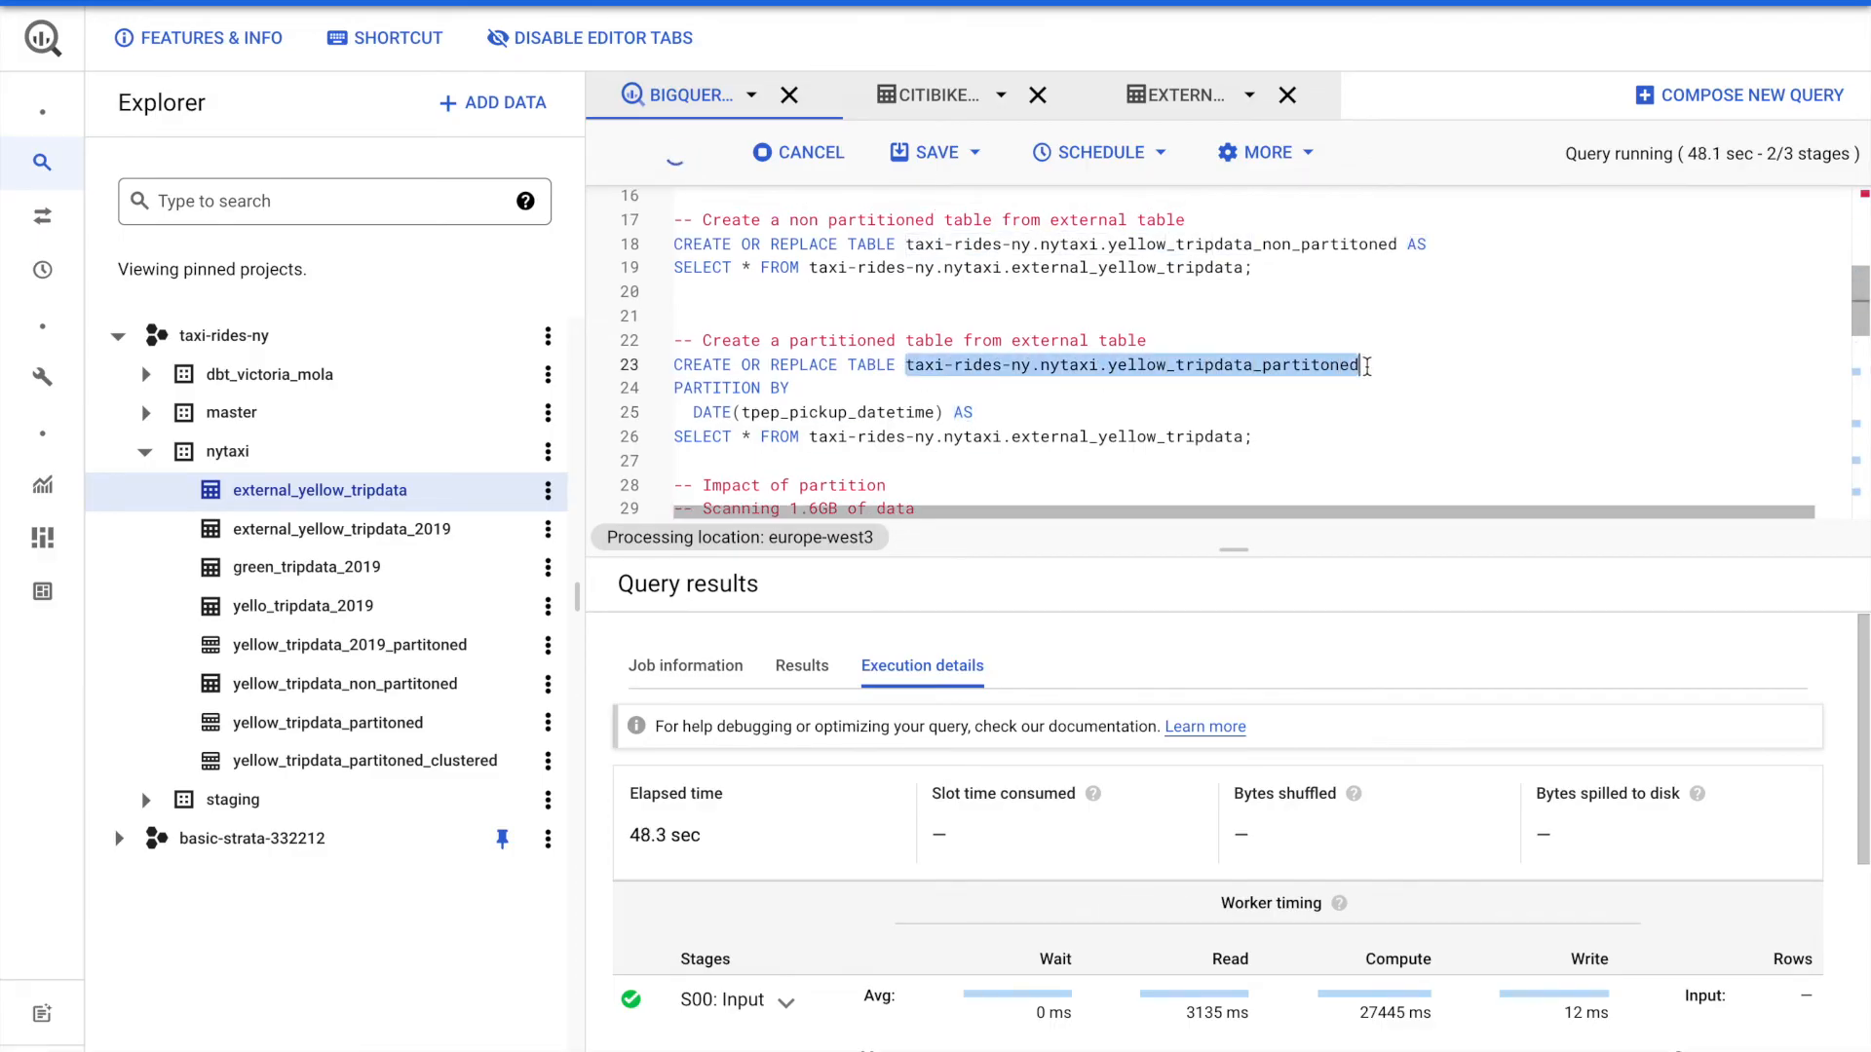
double_click(1140, 364)
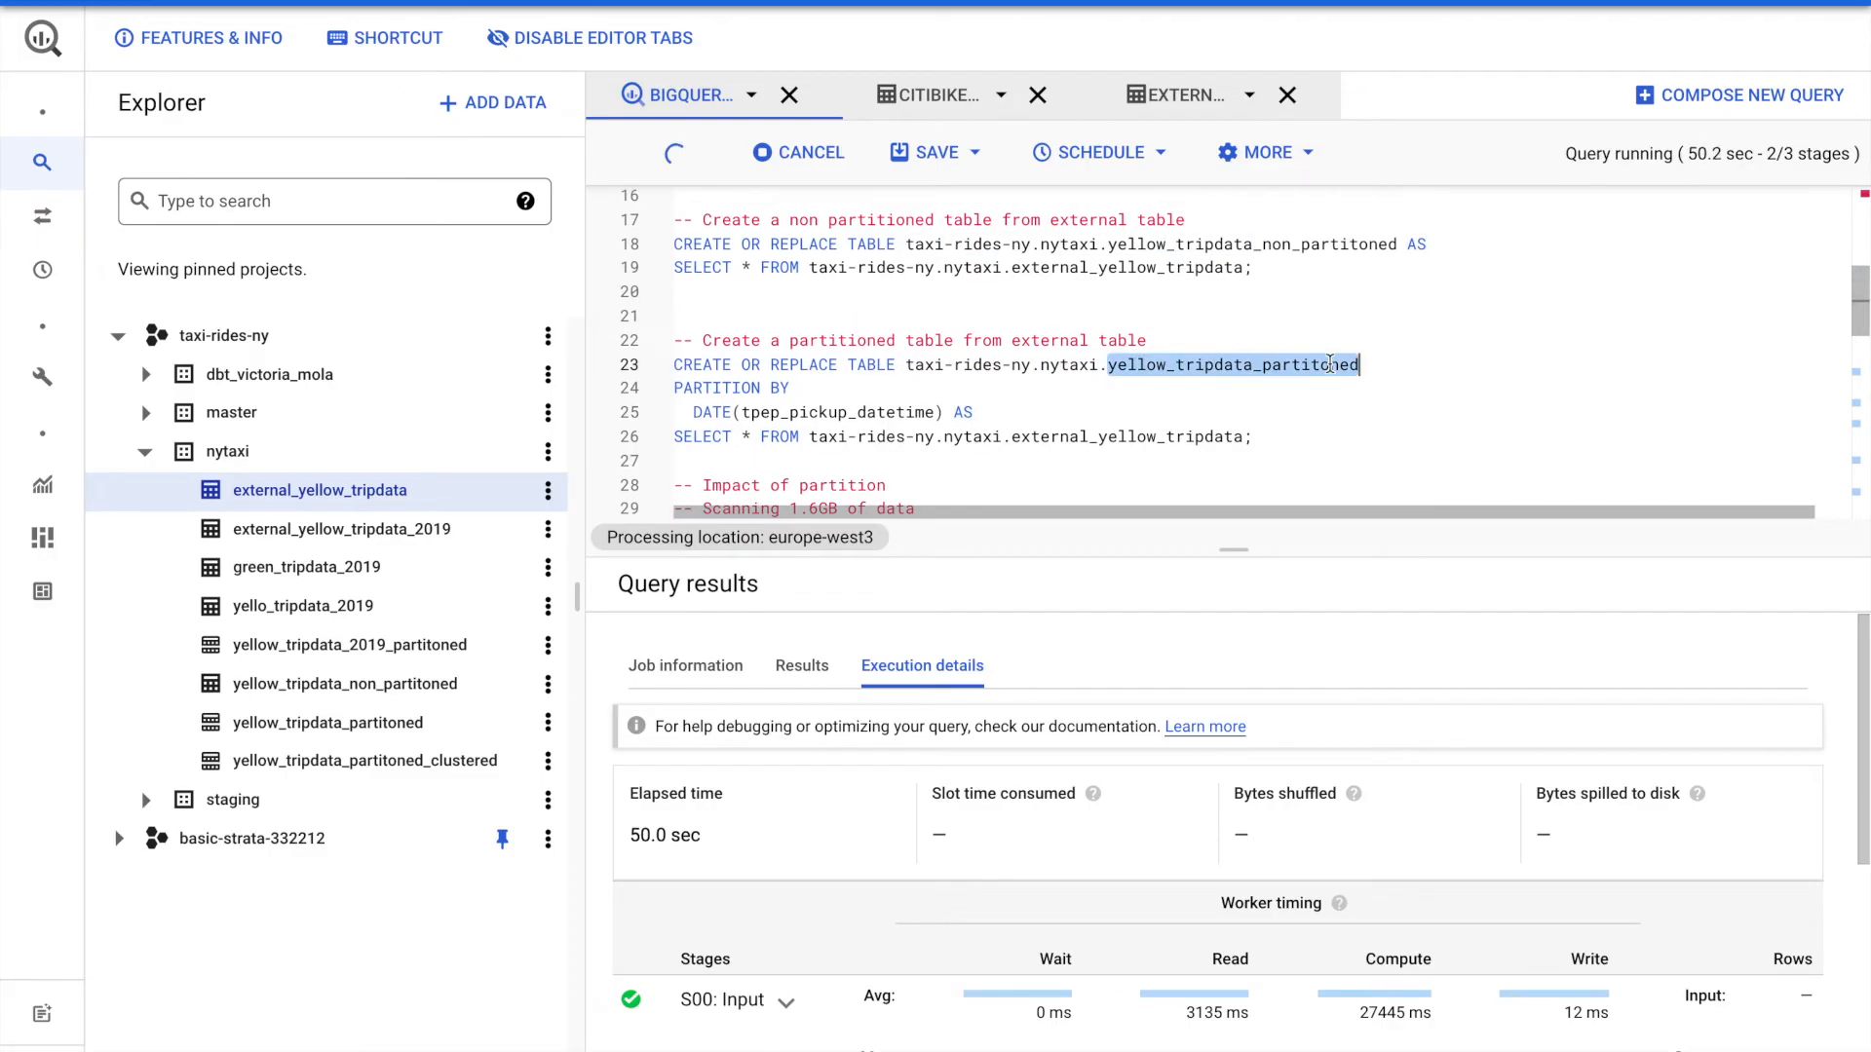
drag(676, 389, 981, 419)
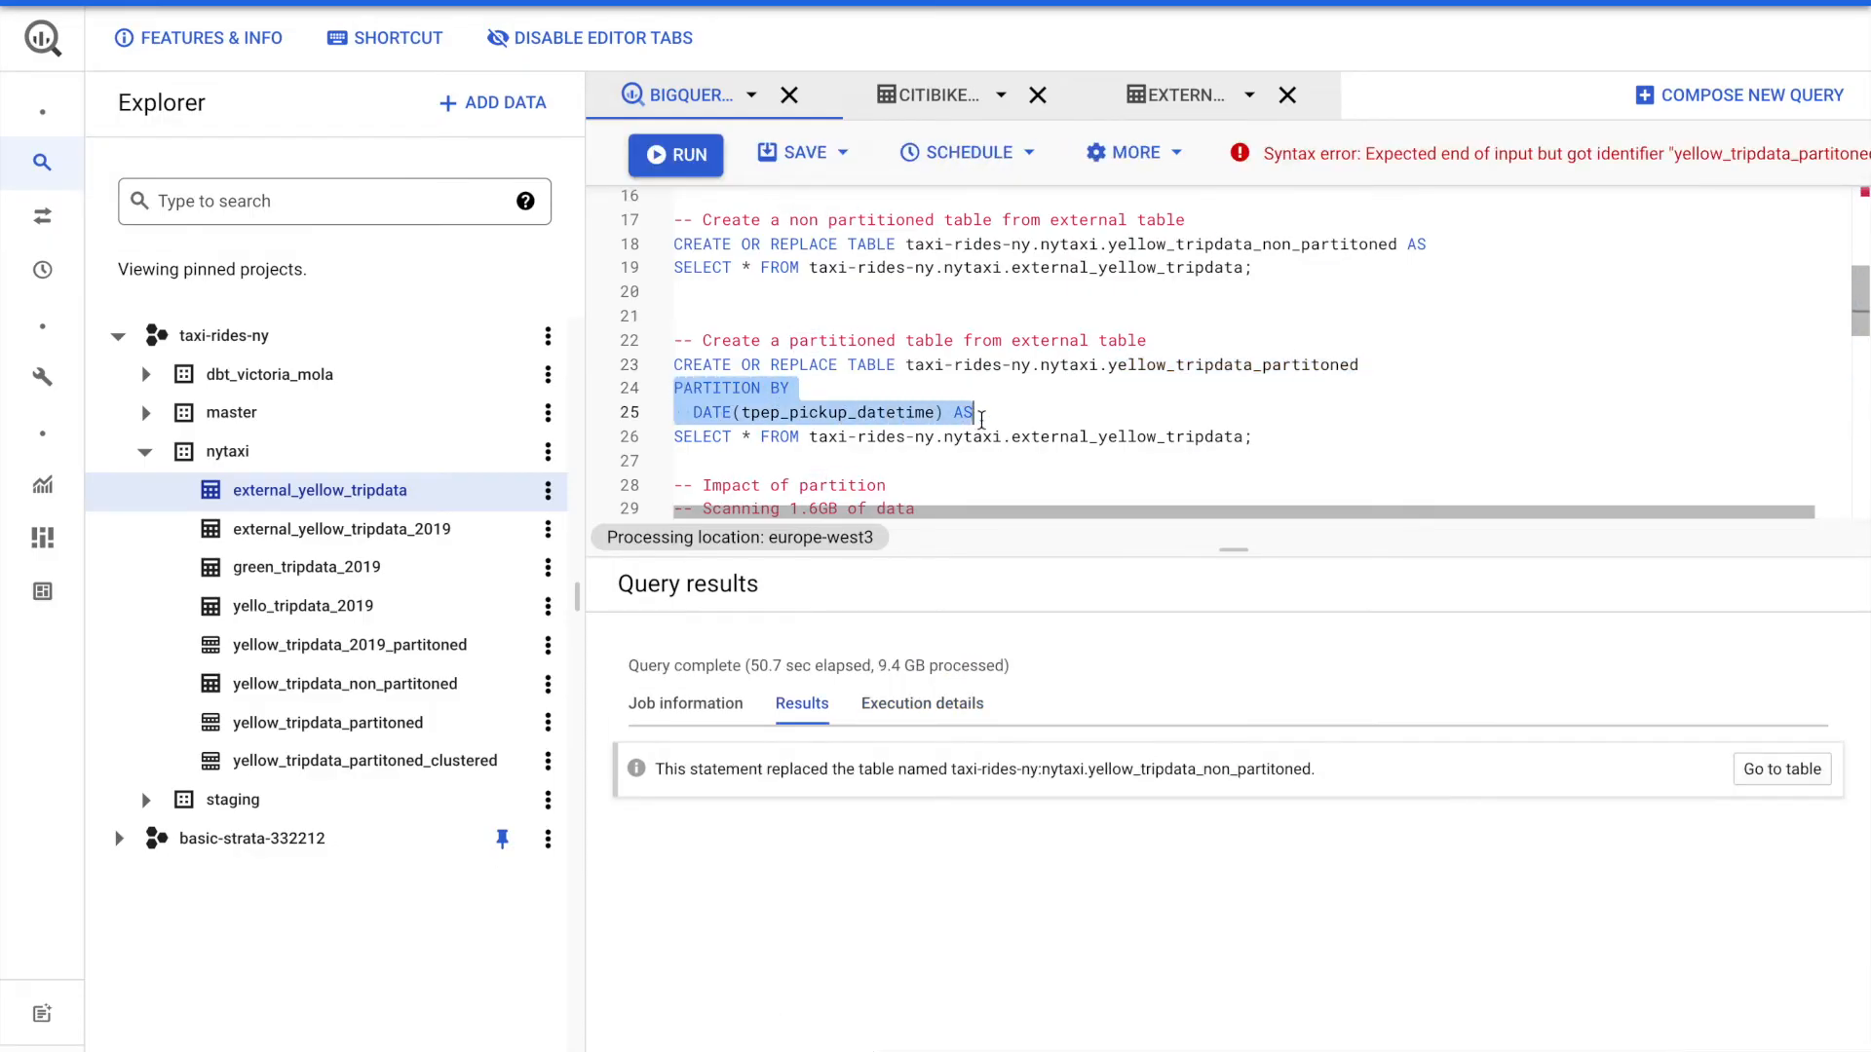
click(996, 419)
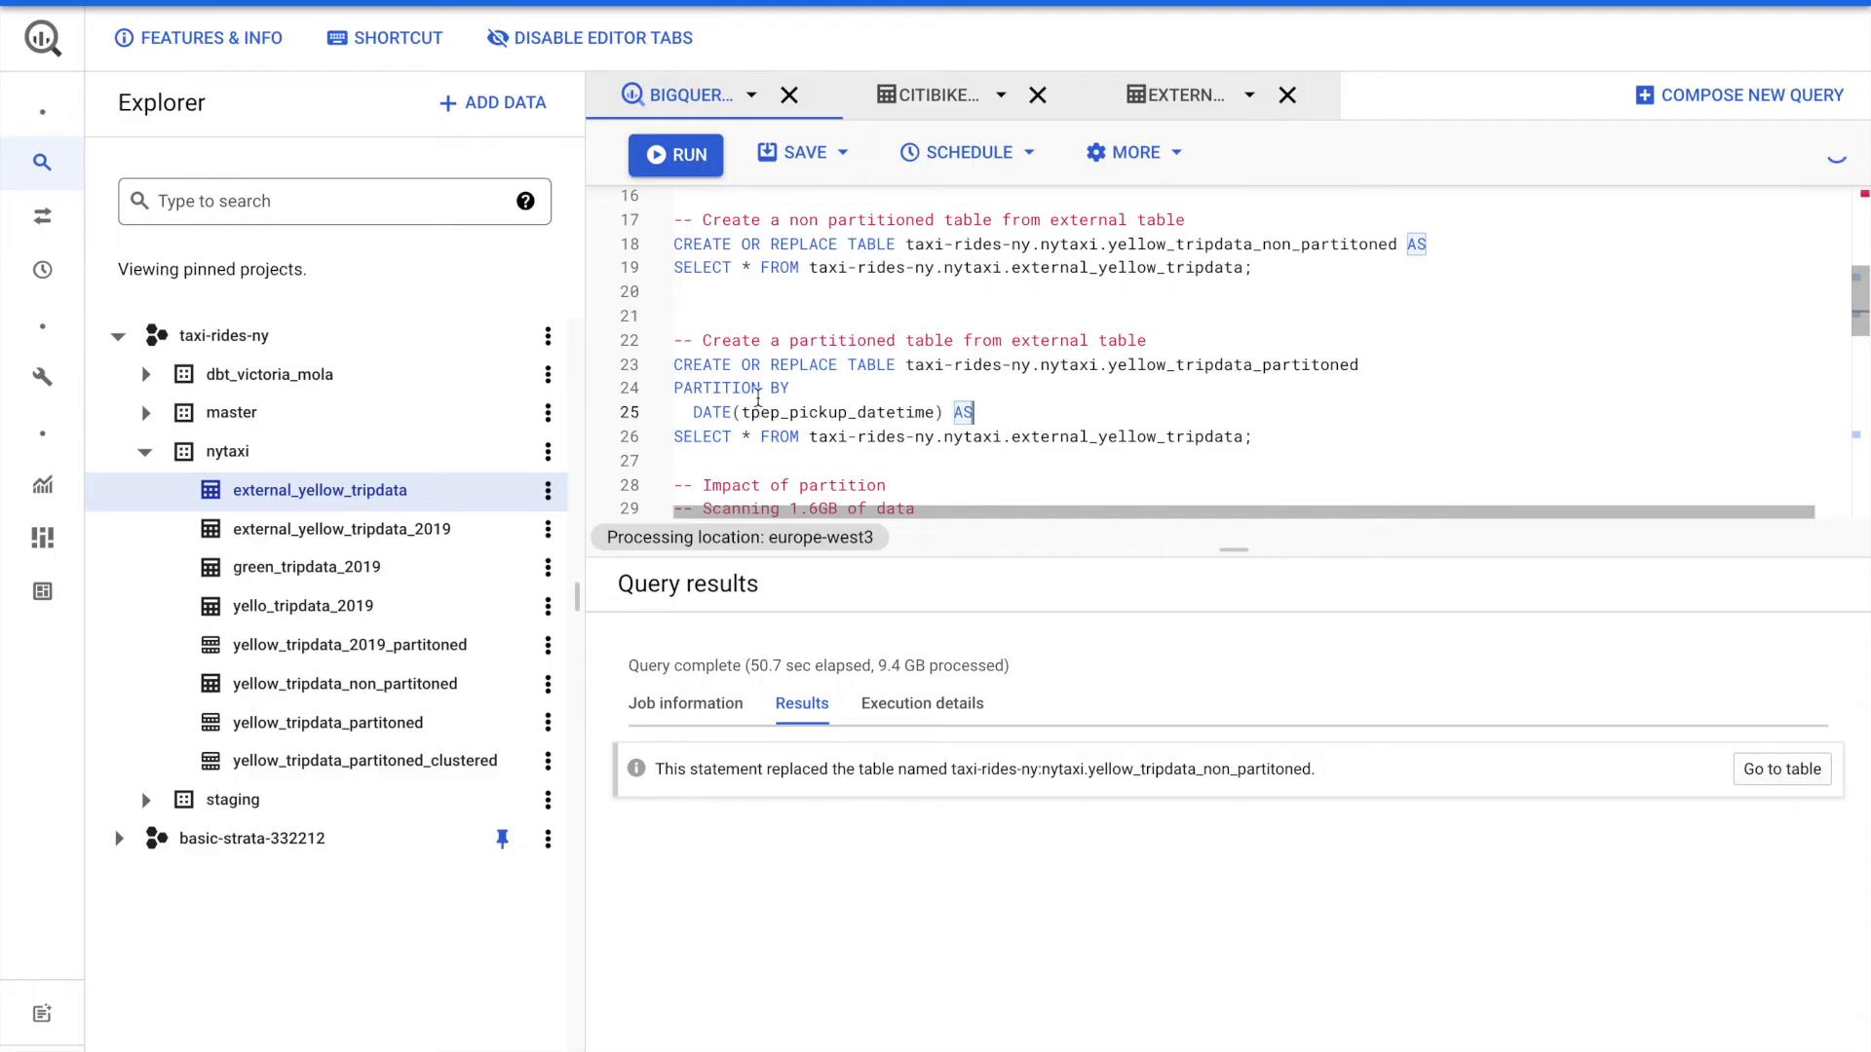
drag(691, 413, 944, 421)
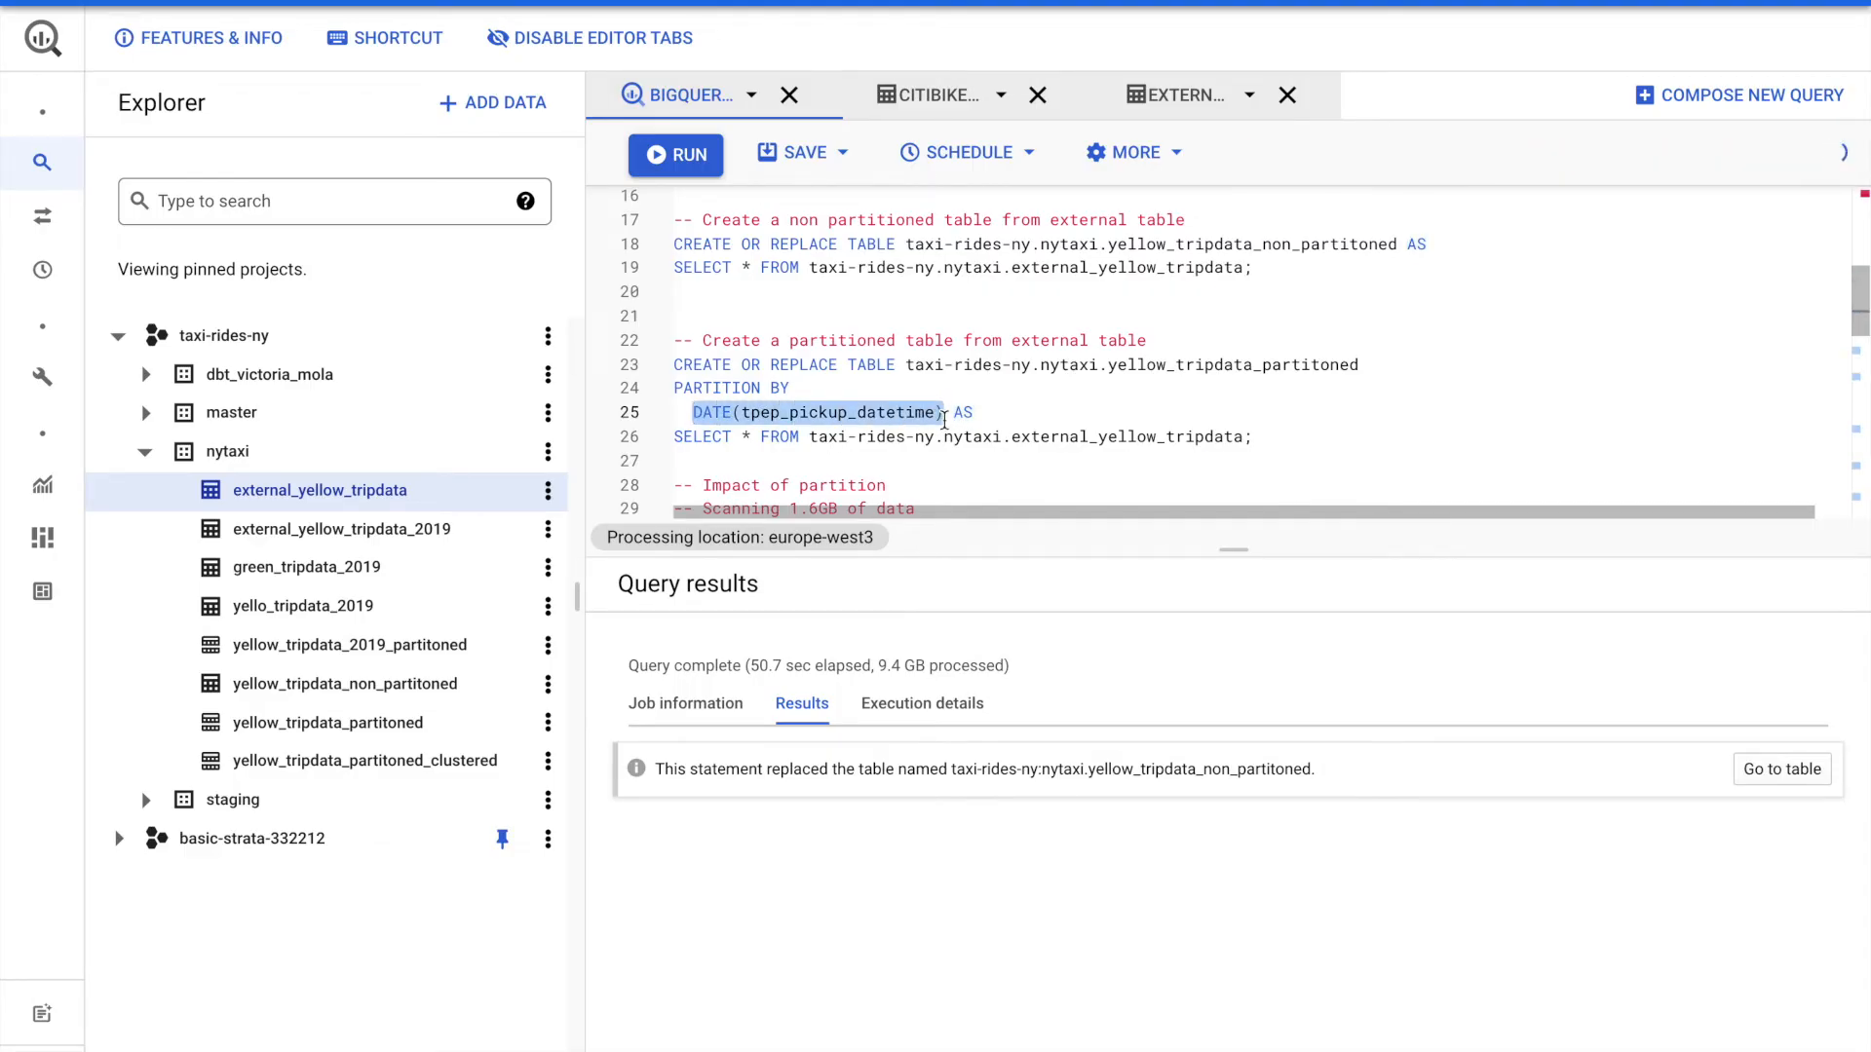
Step: Run only the statement that creates yellow_tripdata_partitoned from external_yellow_tripdata, partitioned by DATE(tpep_pickup_datetime)
click(1008, 421)
scroll(853, 466, down, 1)
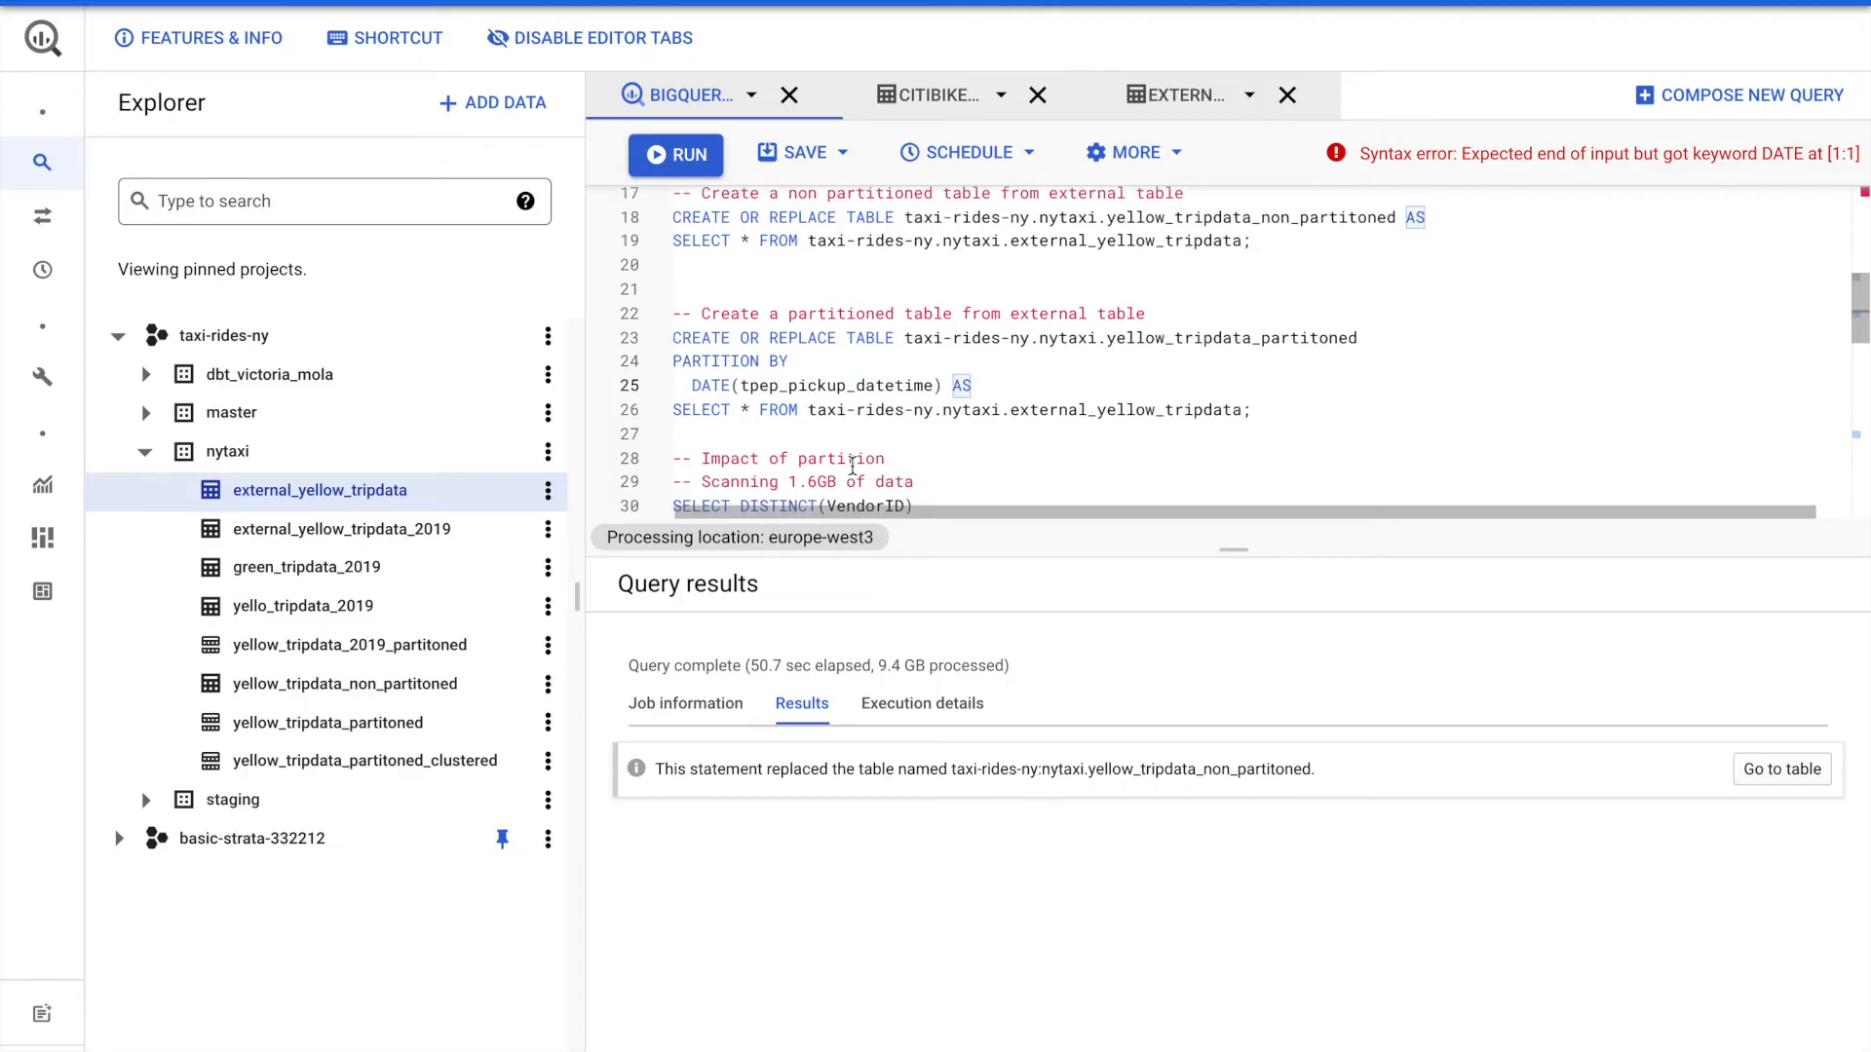
drag(674, 414, 646, 336)
key(ctrl+Return)
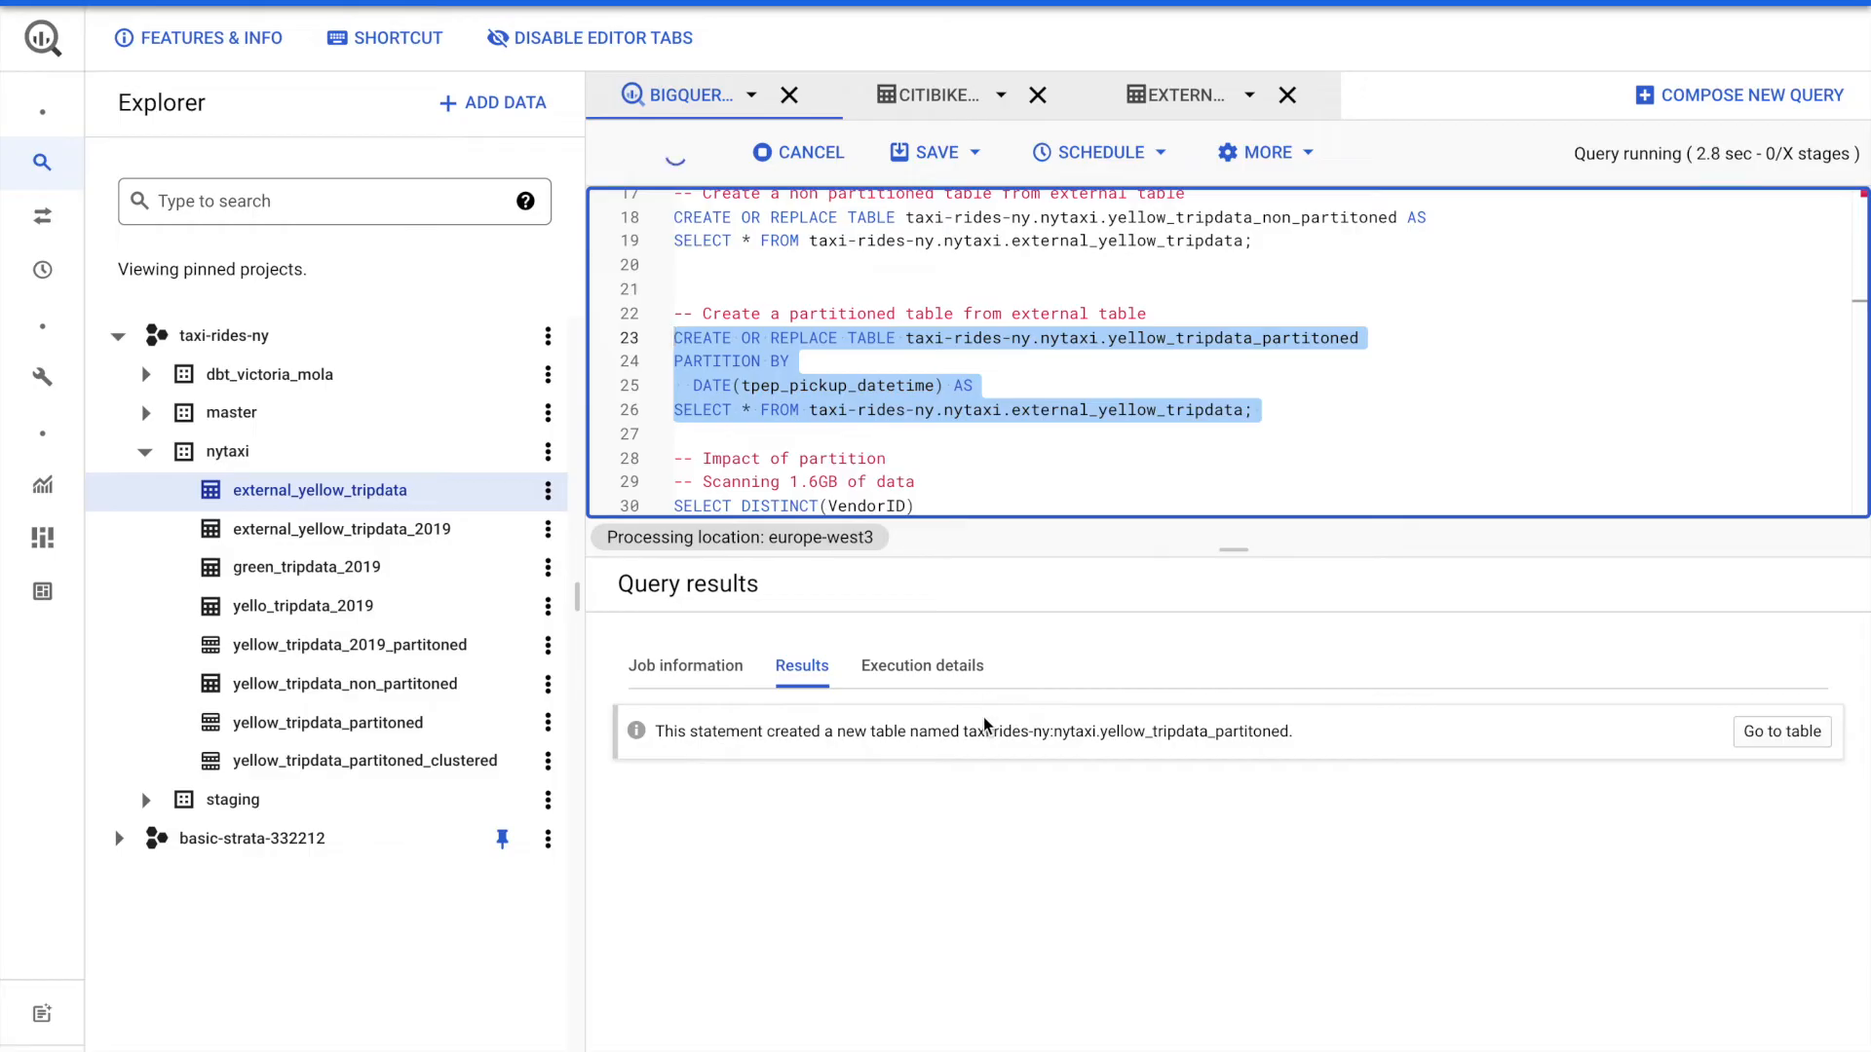
scroll(1054, 368, down, 1)
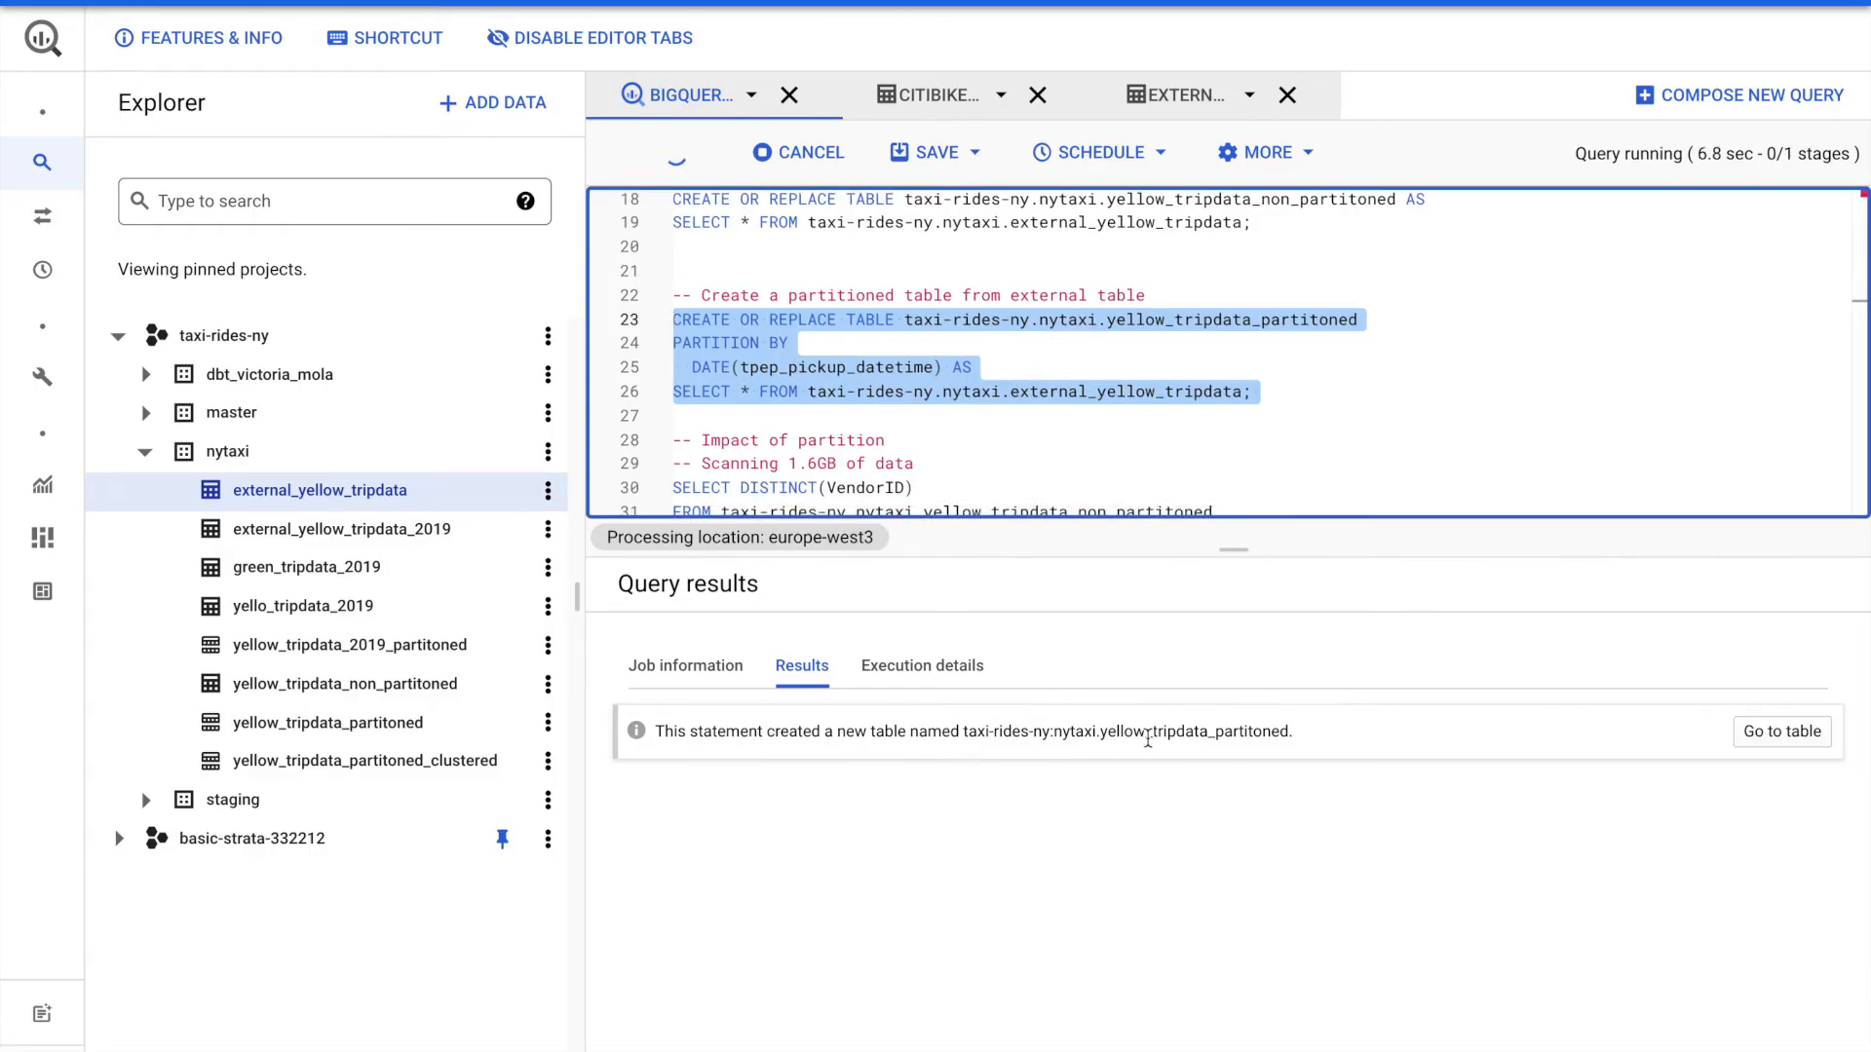
Step: Open the yellow_tripdata_partitoned table from the query result and look through its schema
click(1787, 731)
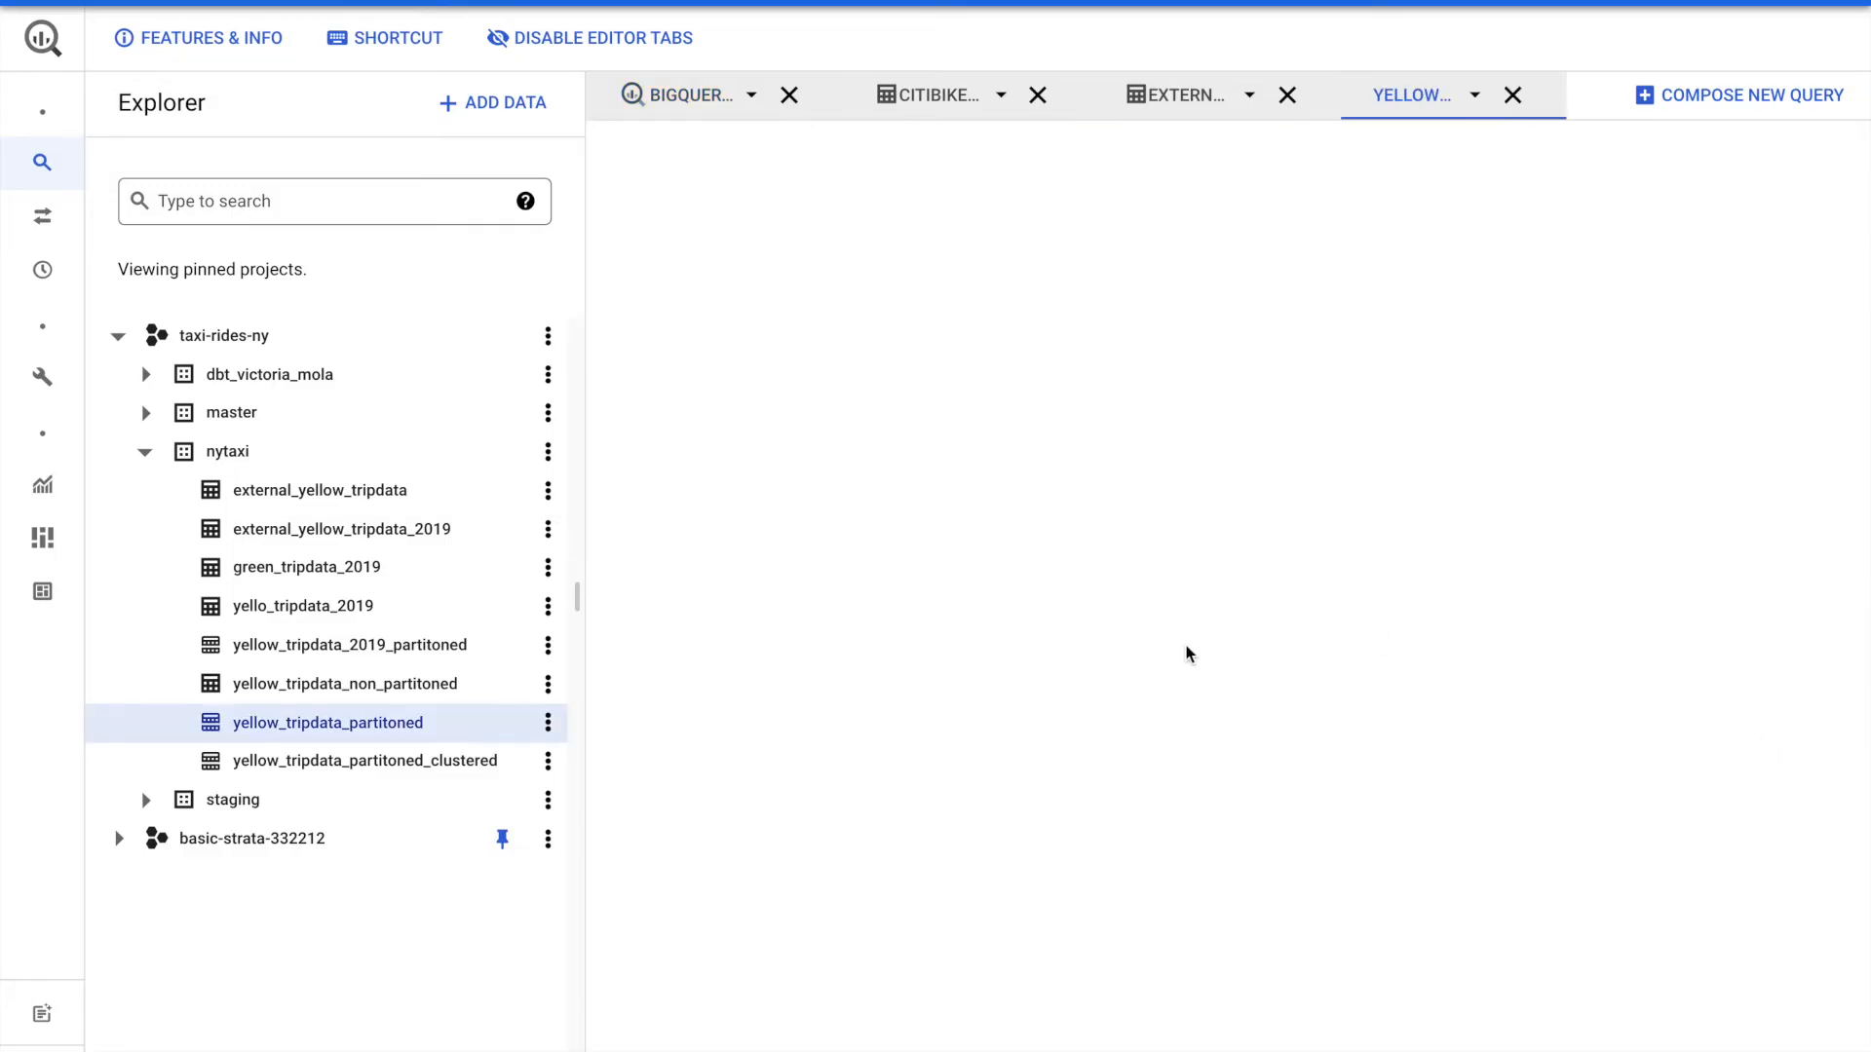
scroll(865, 421, down, 1)
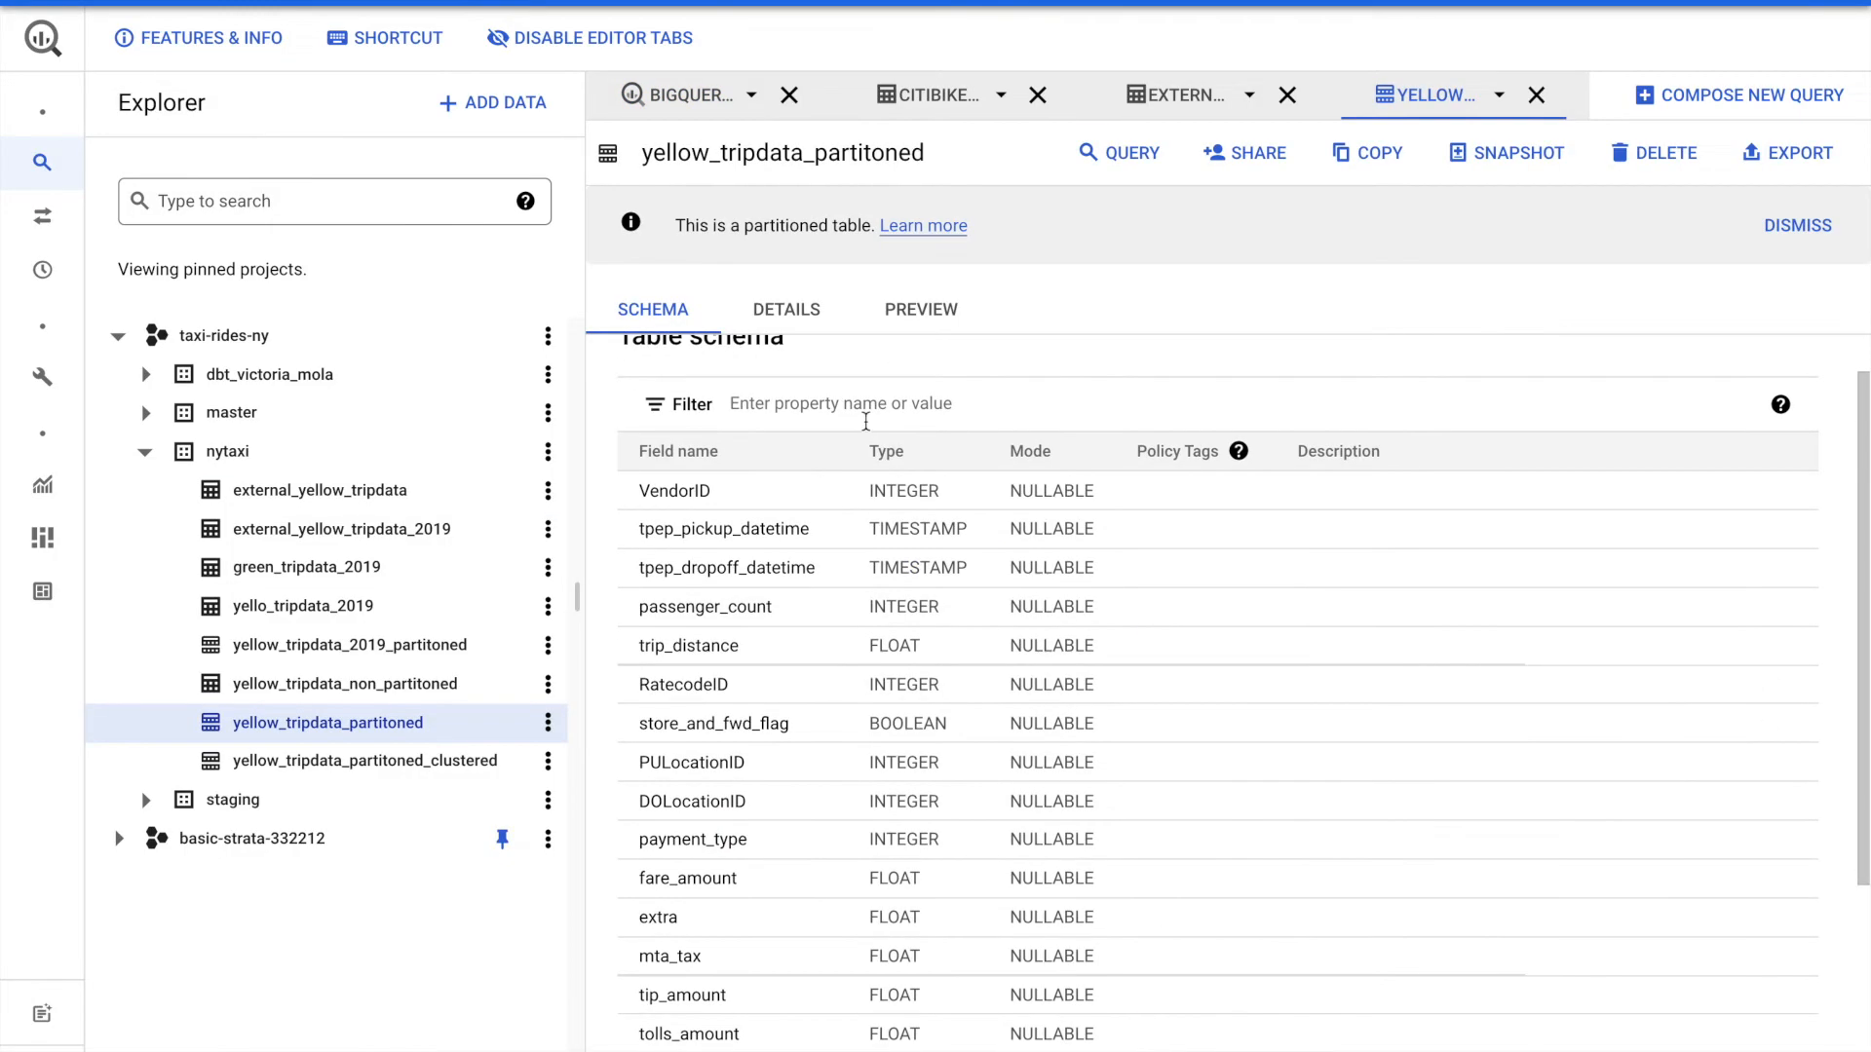
scroll(857, 522, down, 5)
scroll(856, 524, up, 5)
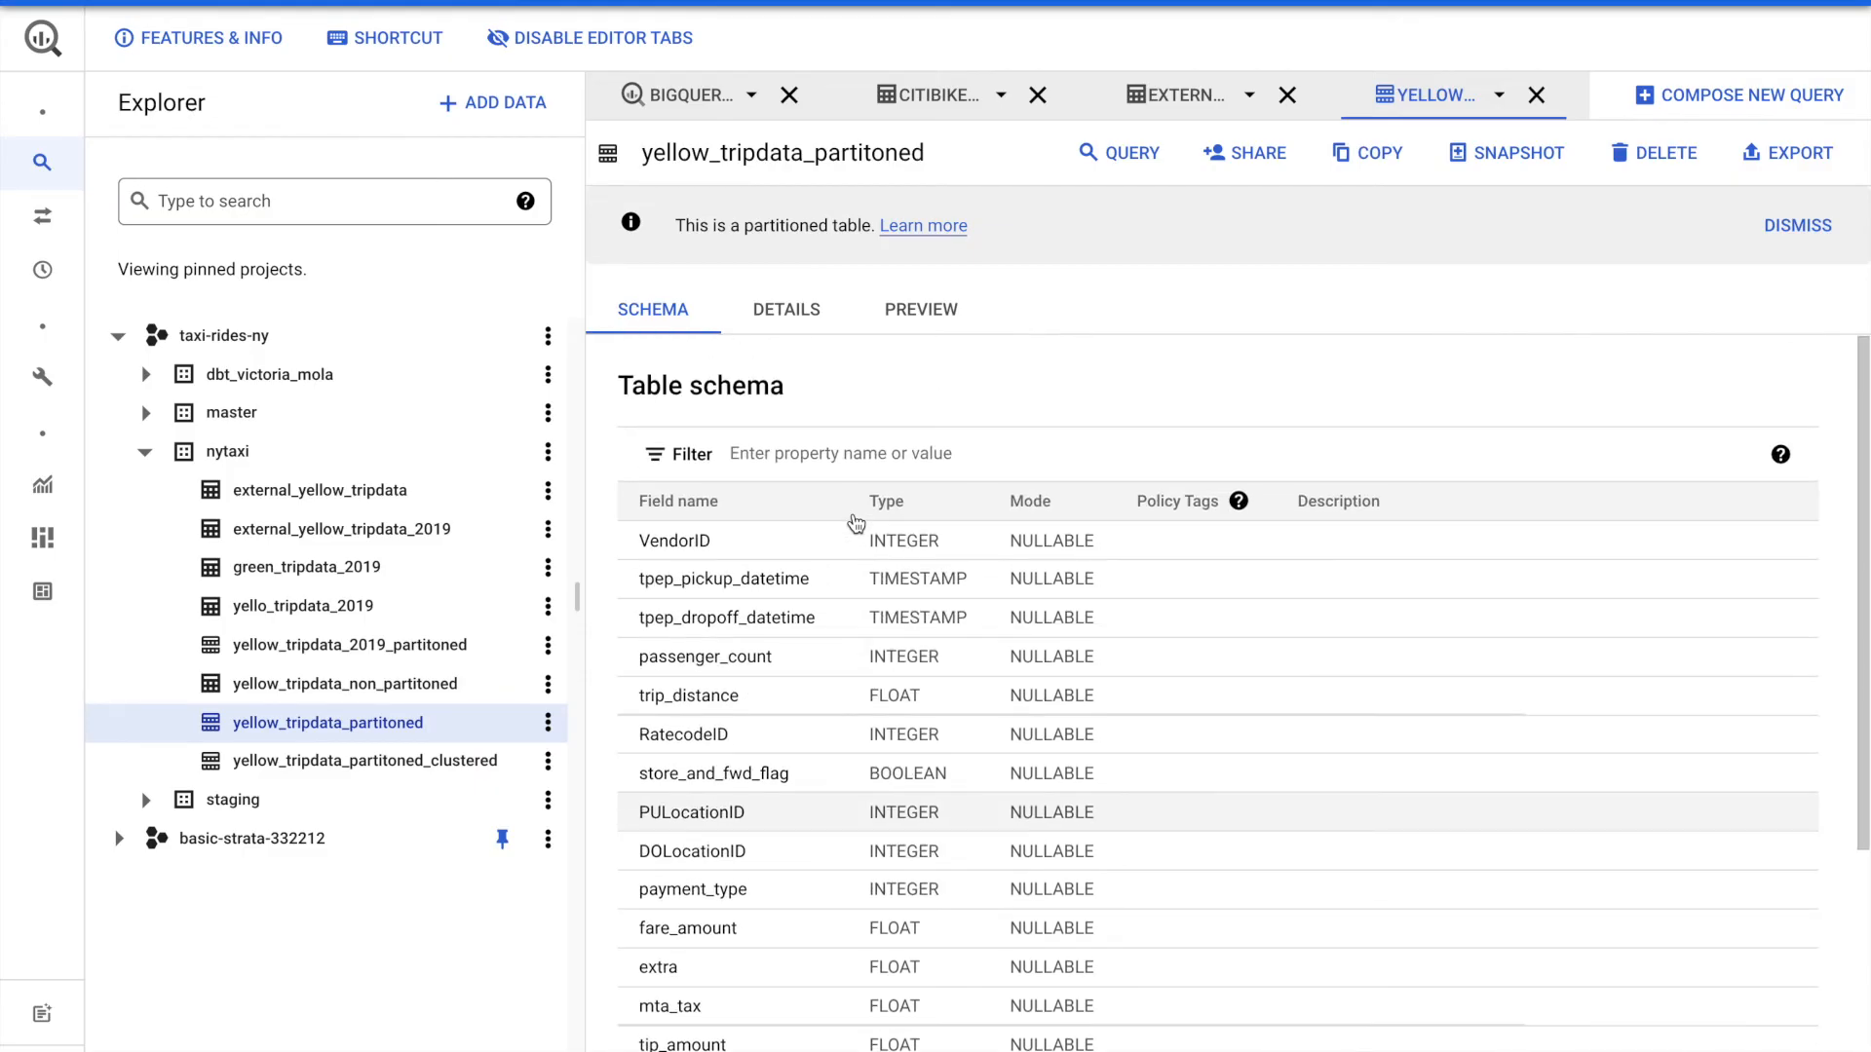
Step: Review the partitioned table's details, checking its row count, table size, table type and the field it is partitioned on
click(785, 309)
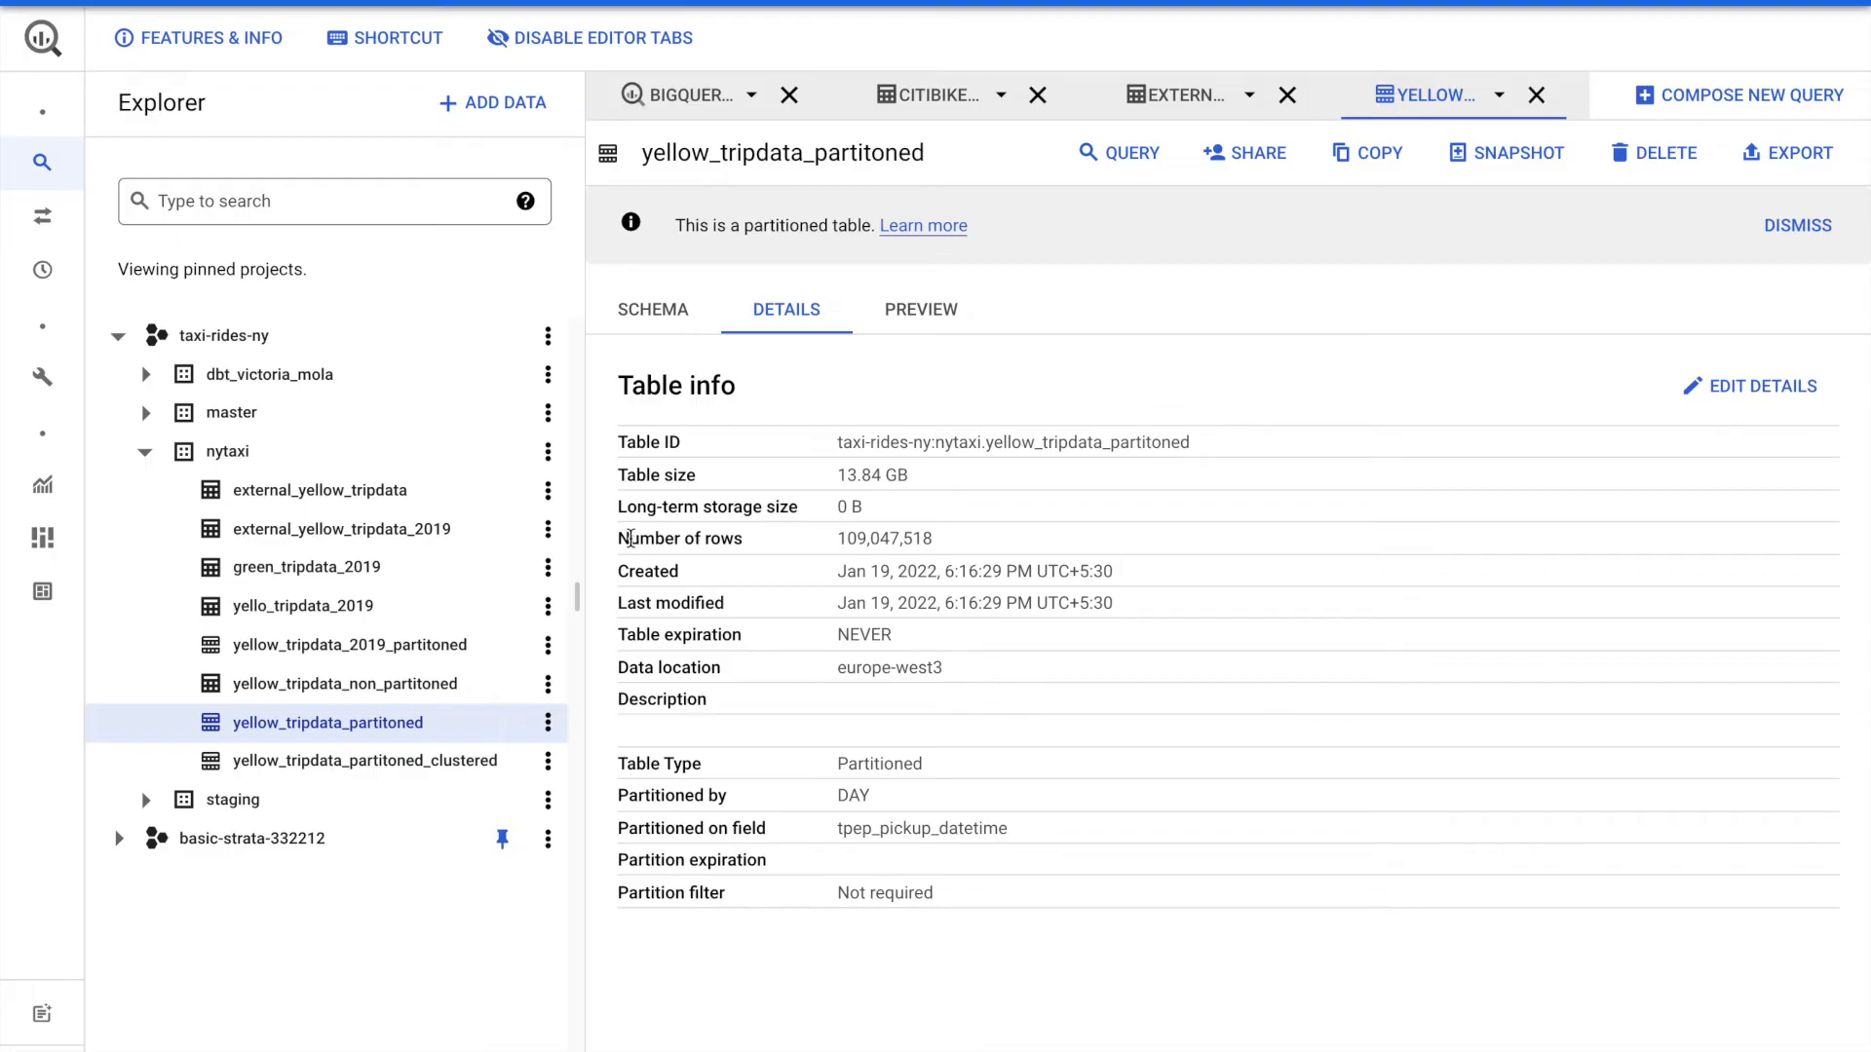
drag(618, 539, 957, 536)
click(957, 536)
drag(628, 475, 953, 474)
click(953, 474)
double_click(895, 766)
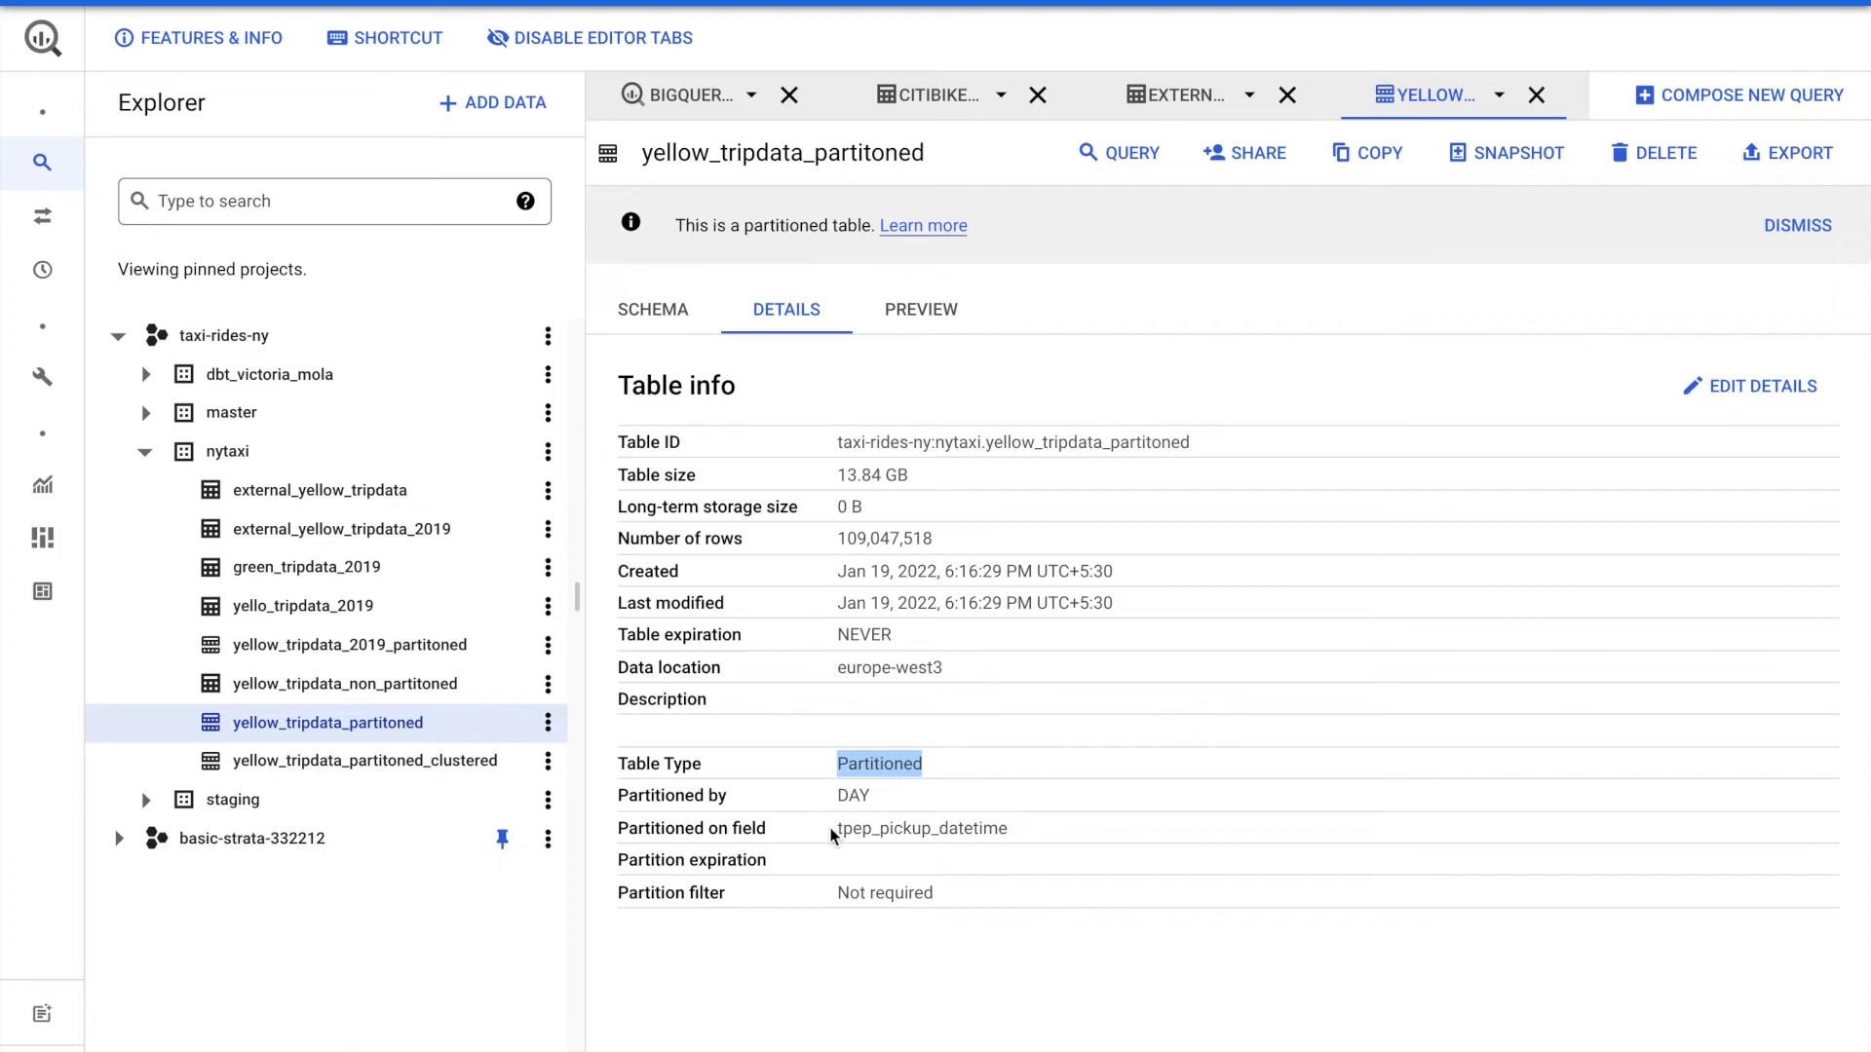
drag(840, 828, 1052, 834)
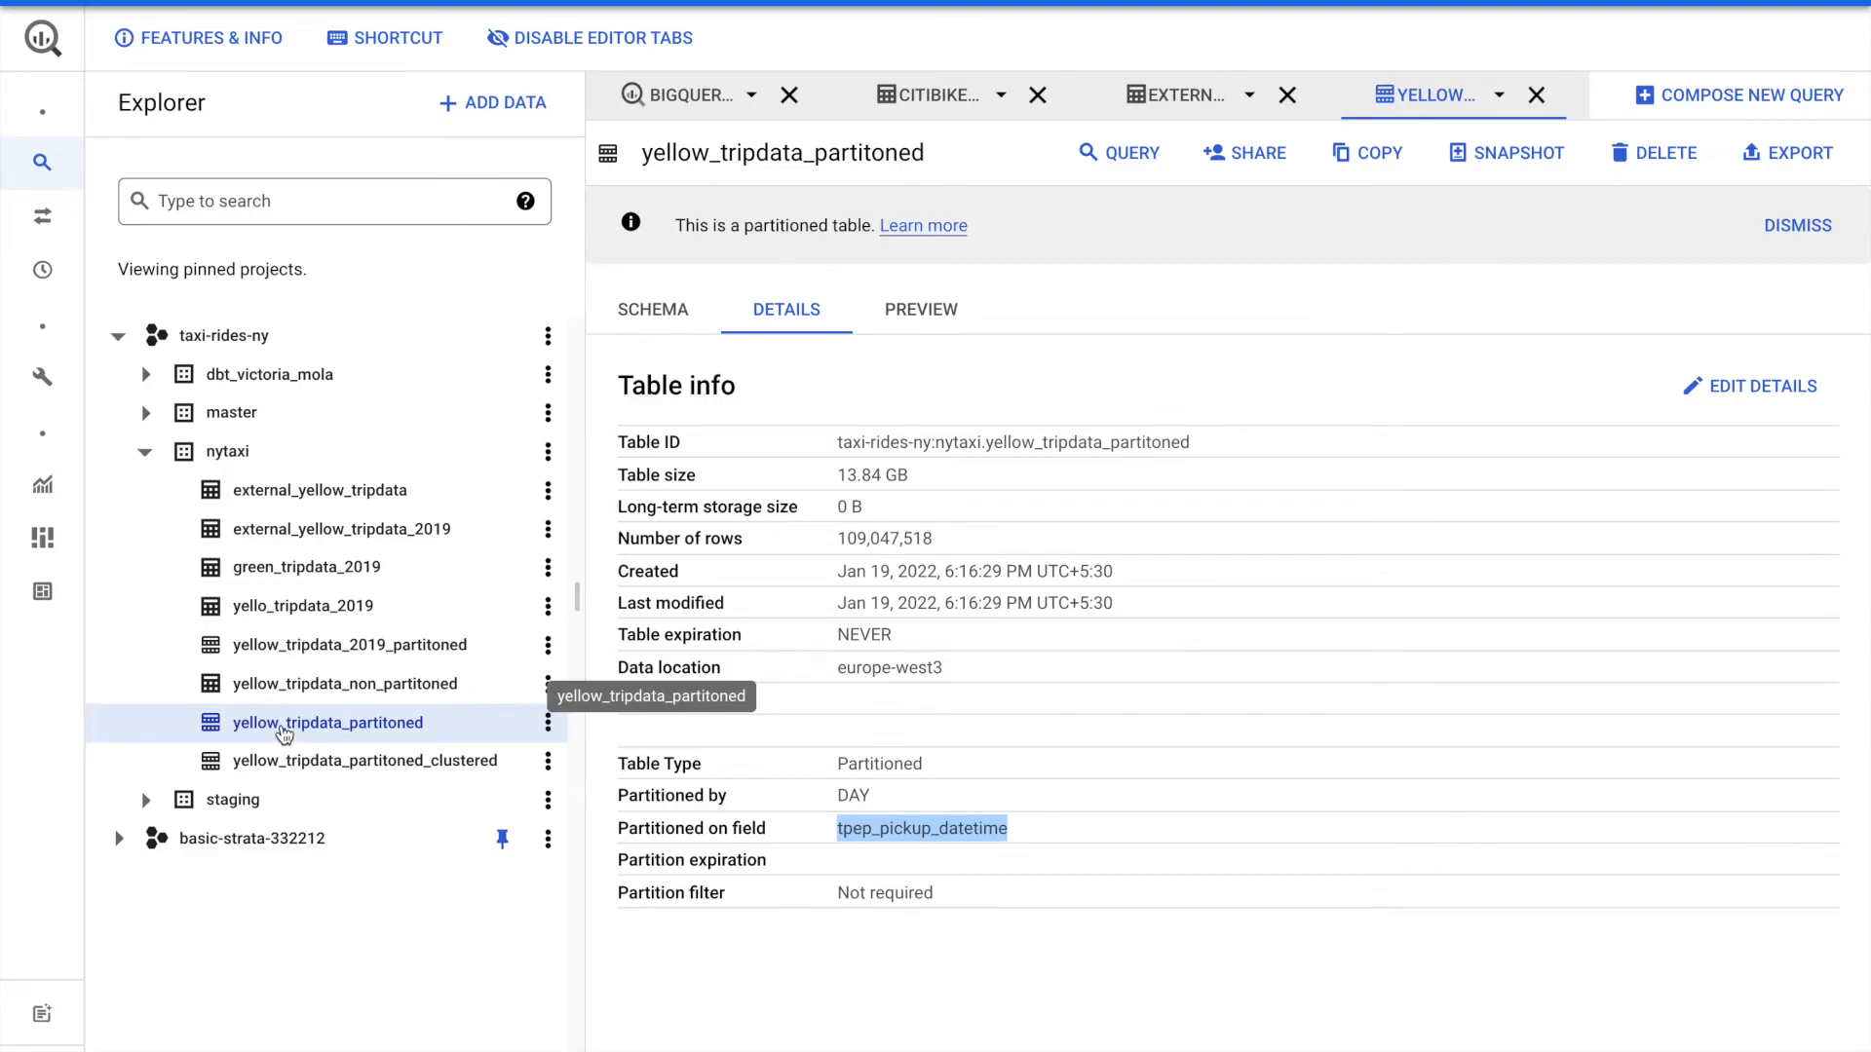
Step: Return to the SQL script and enlarge the query editor area down to the impact-of-partition queries
click(685, 97)
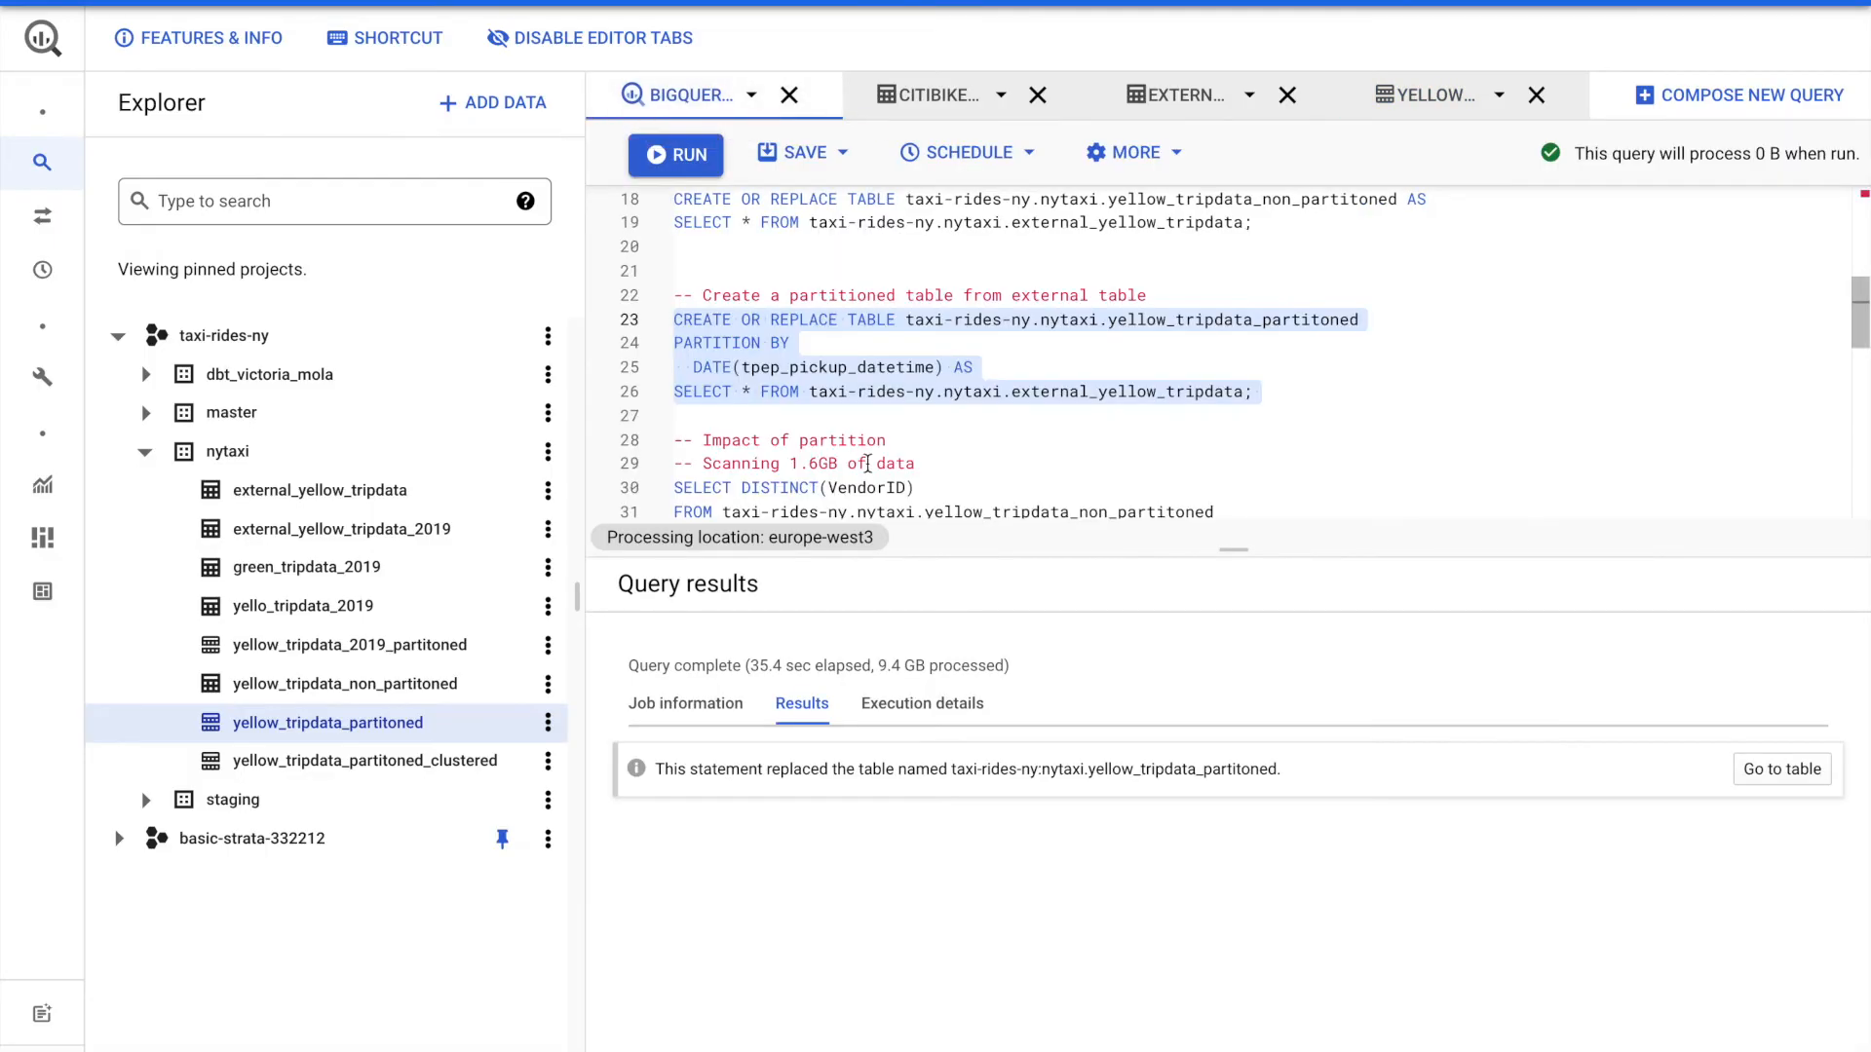
scroll(975, 458, down, 1)
drag(1235, 549, 1247, 655)
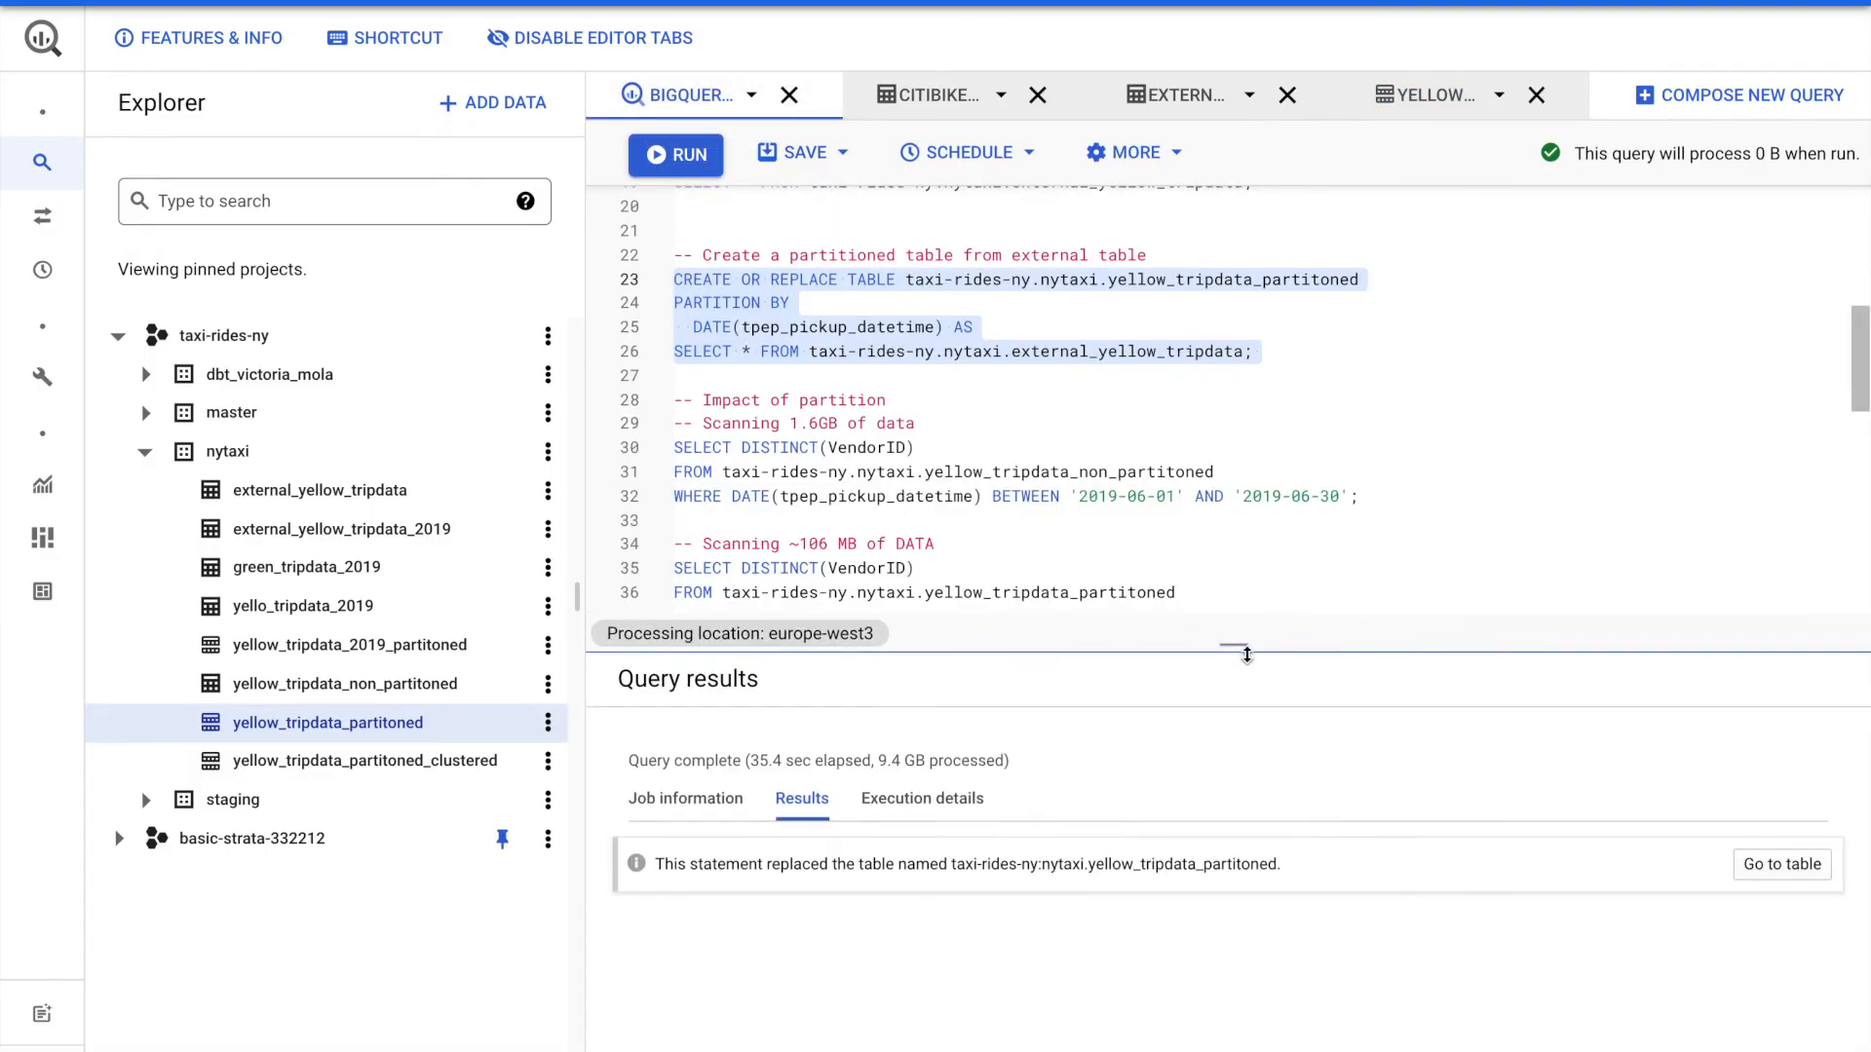
Step: Check the estimated data processed by the DISTINCT VendorID query on yellow_tripdata_non_partitoned for 2019-06-01 to 2019-06-30
scroll(1444, 397, down, 1)
drag(1391, 434, 659, 397)
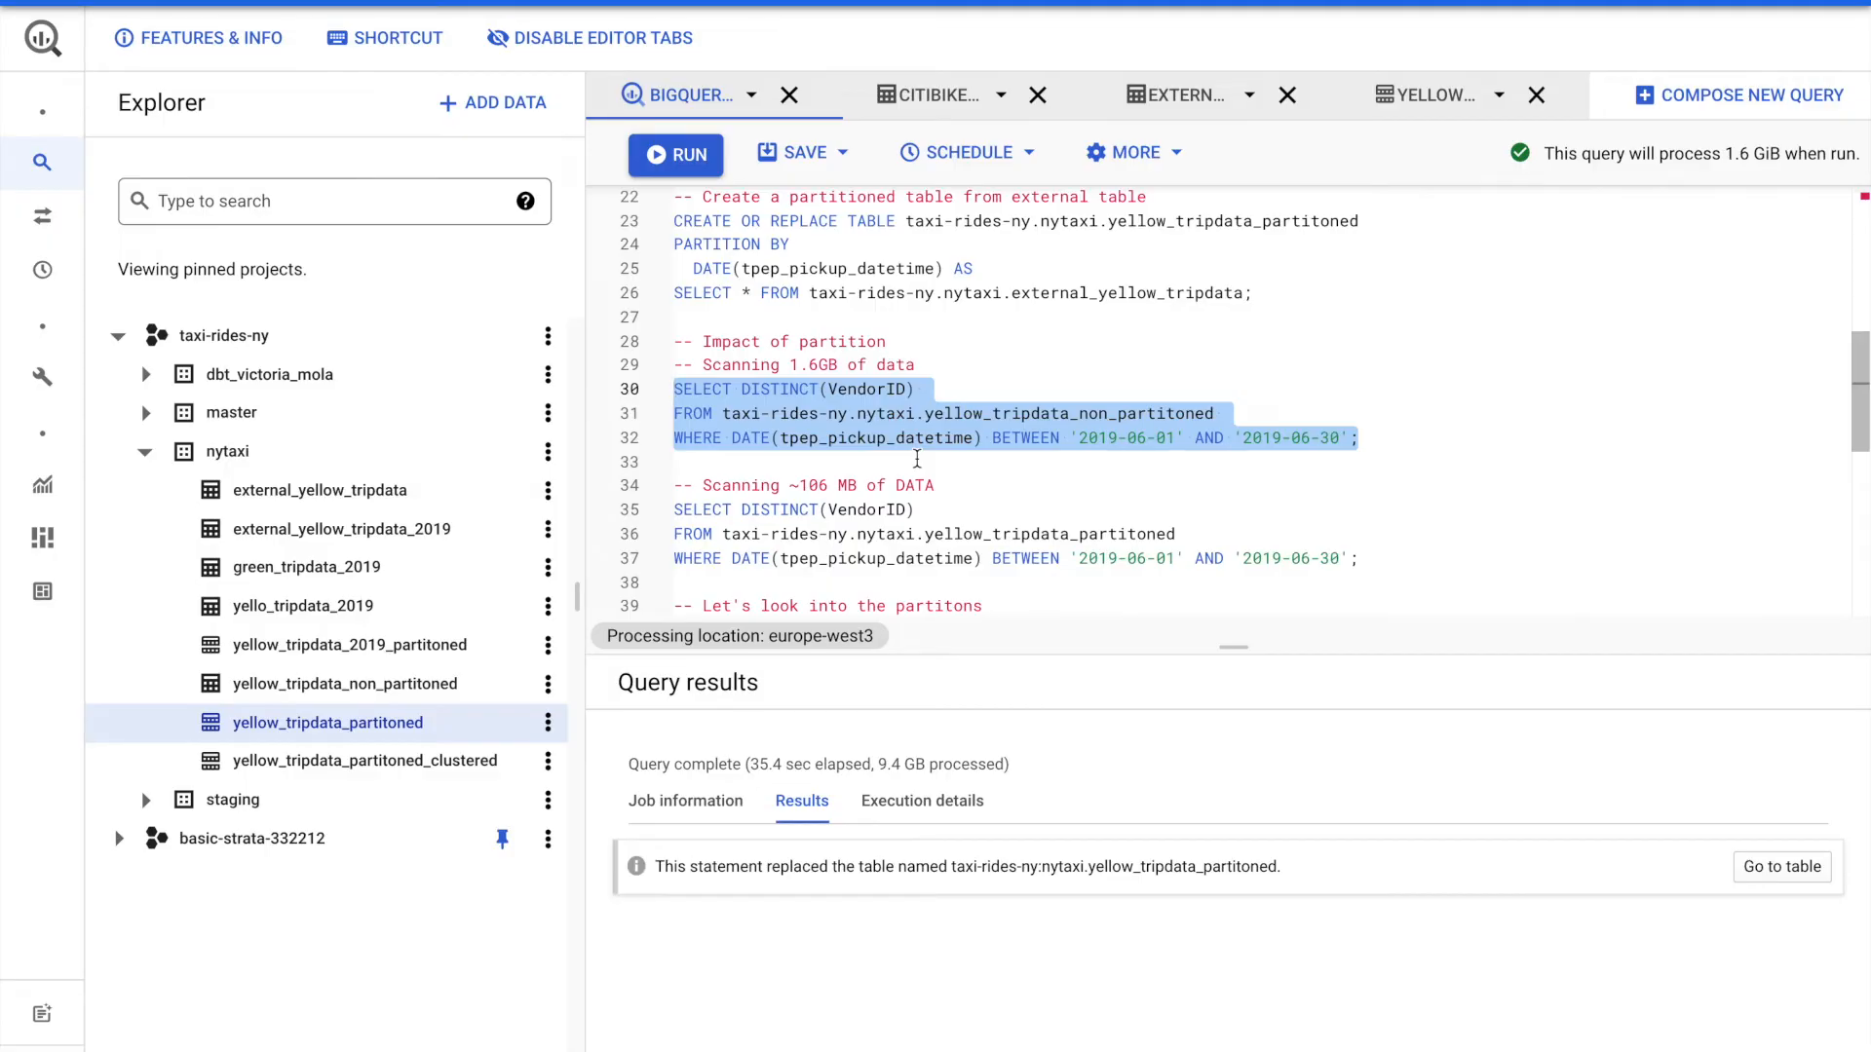
double_click(1126, 415)
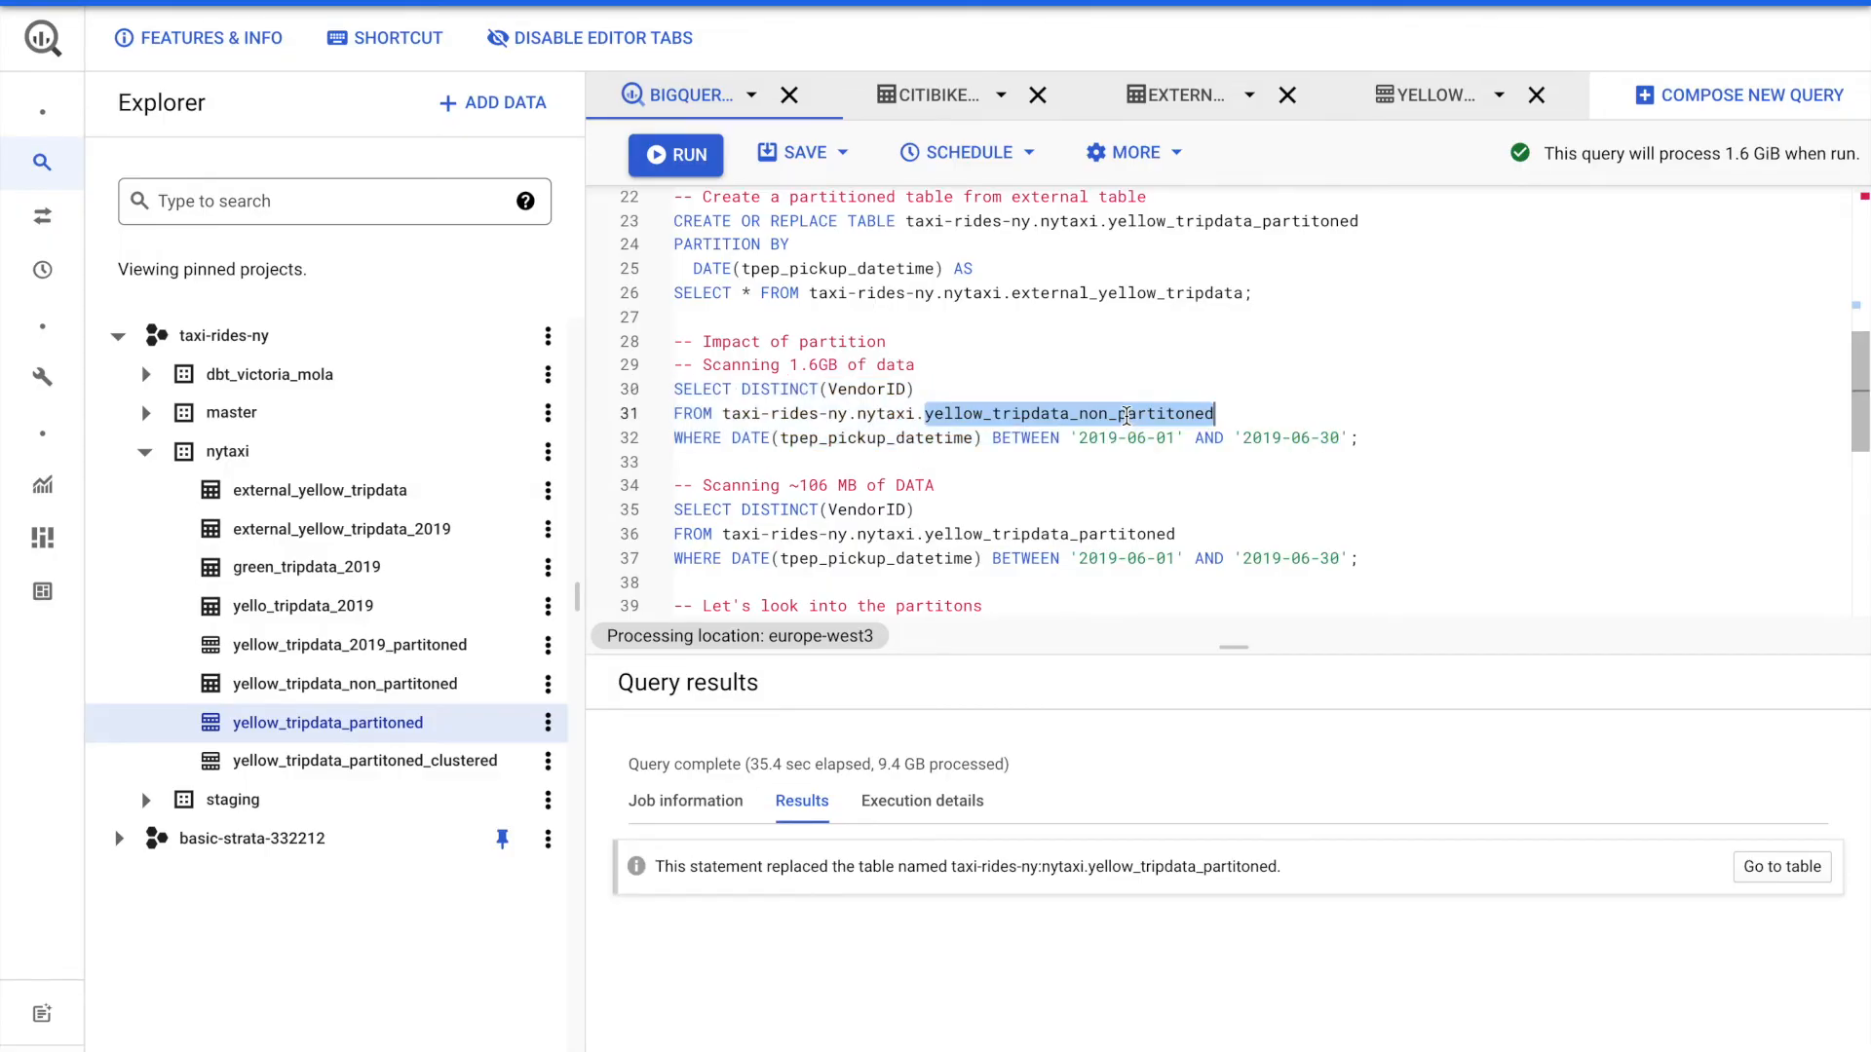
click(678, 391)
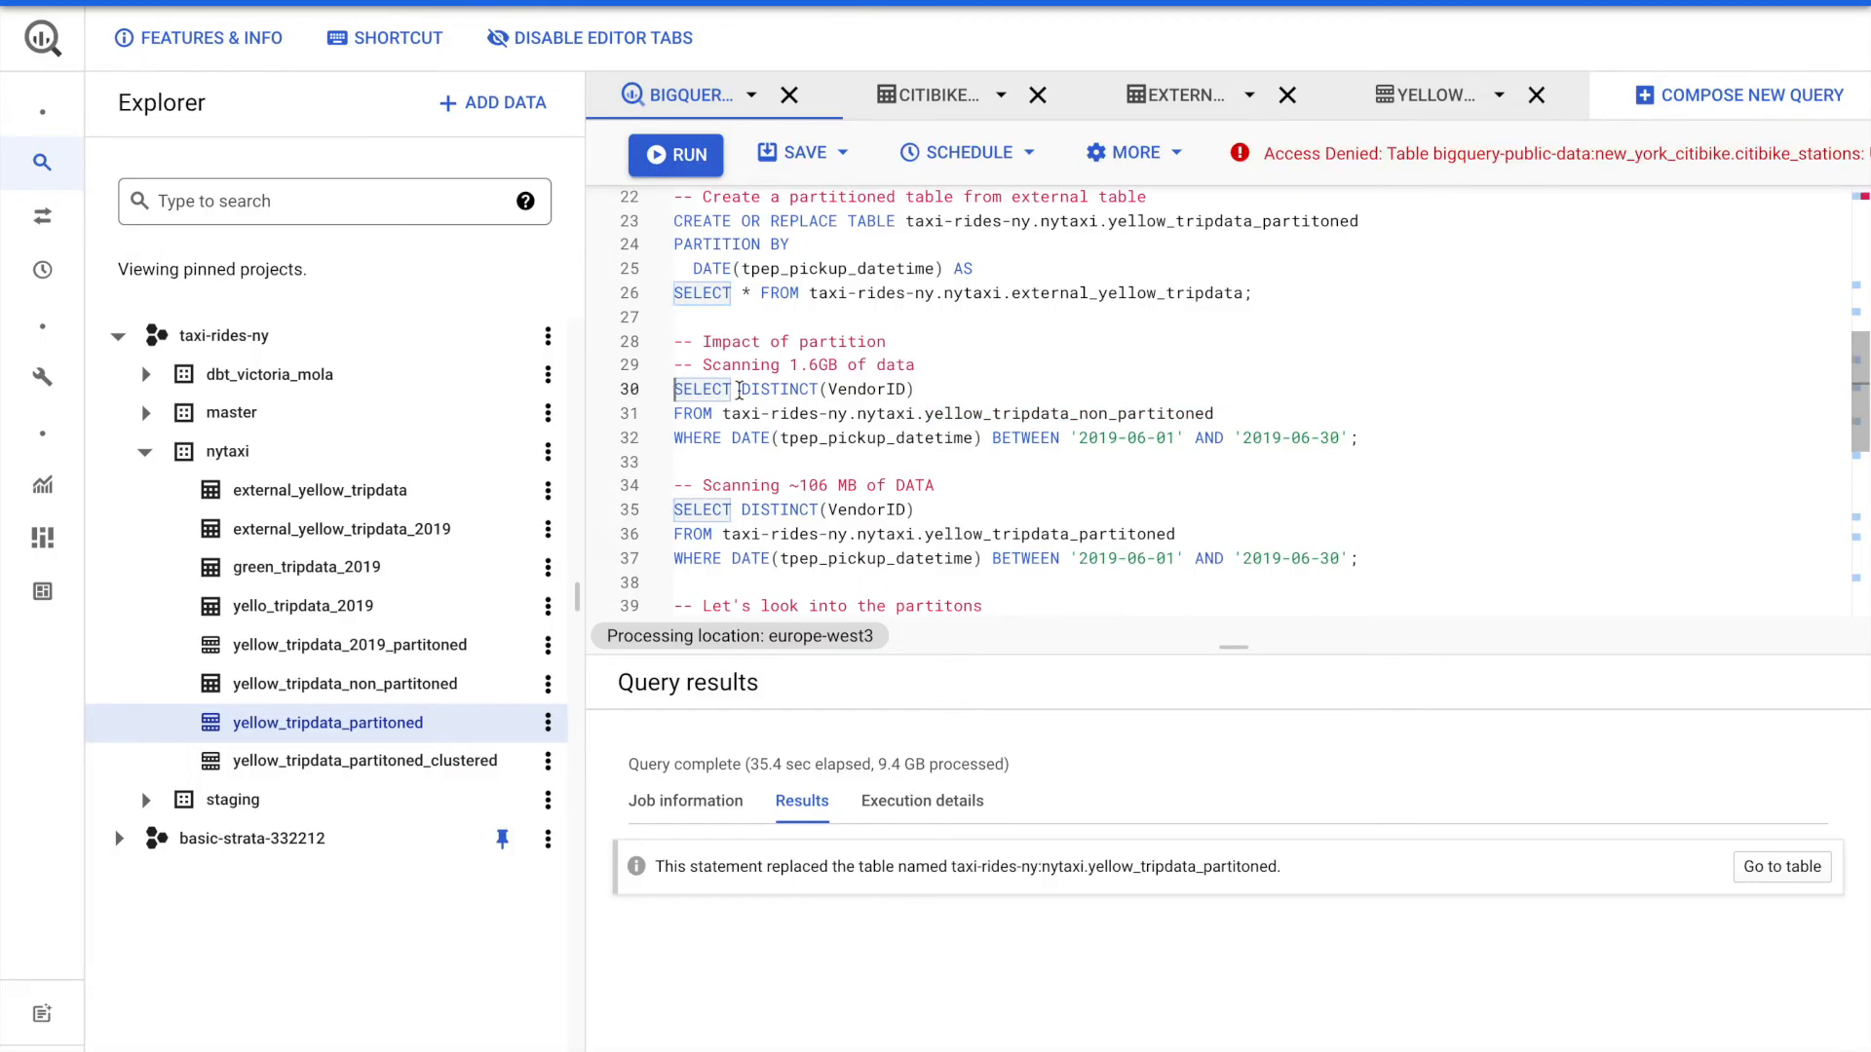
double_click(1088, 414)
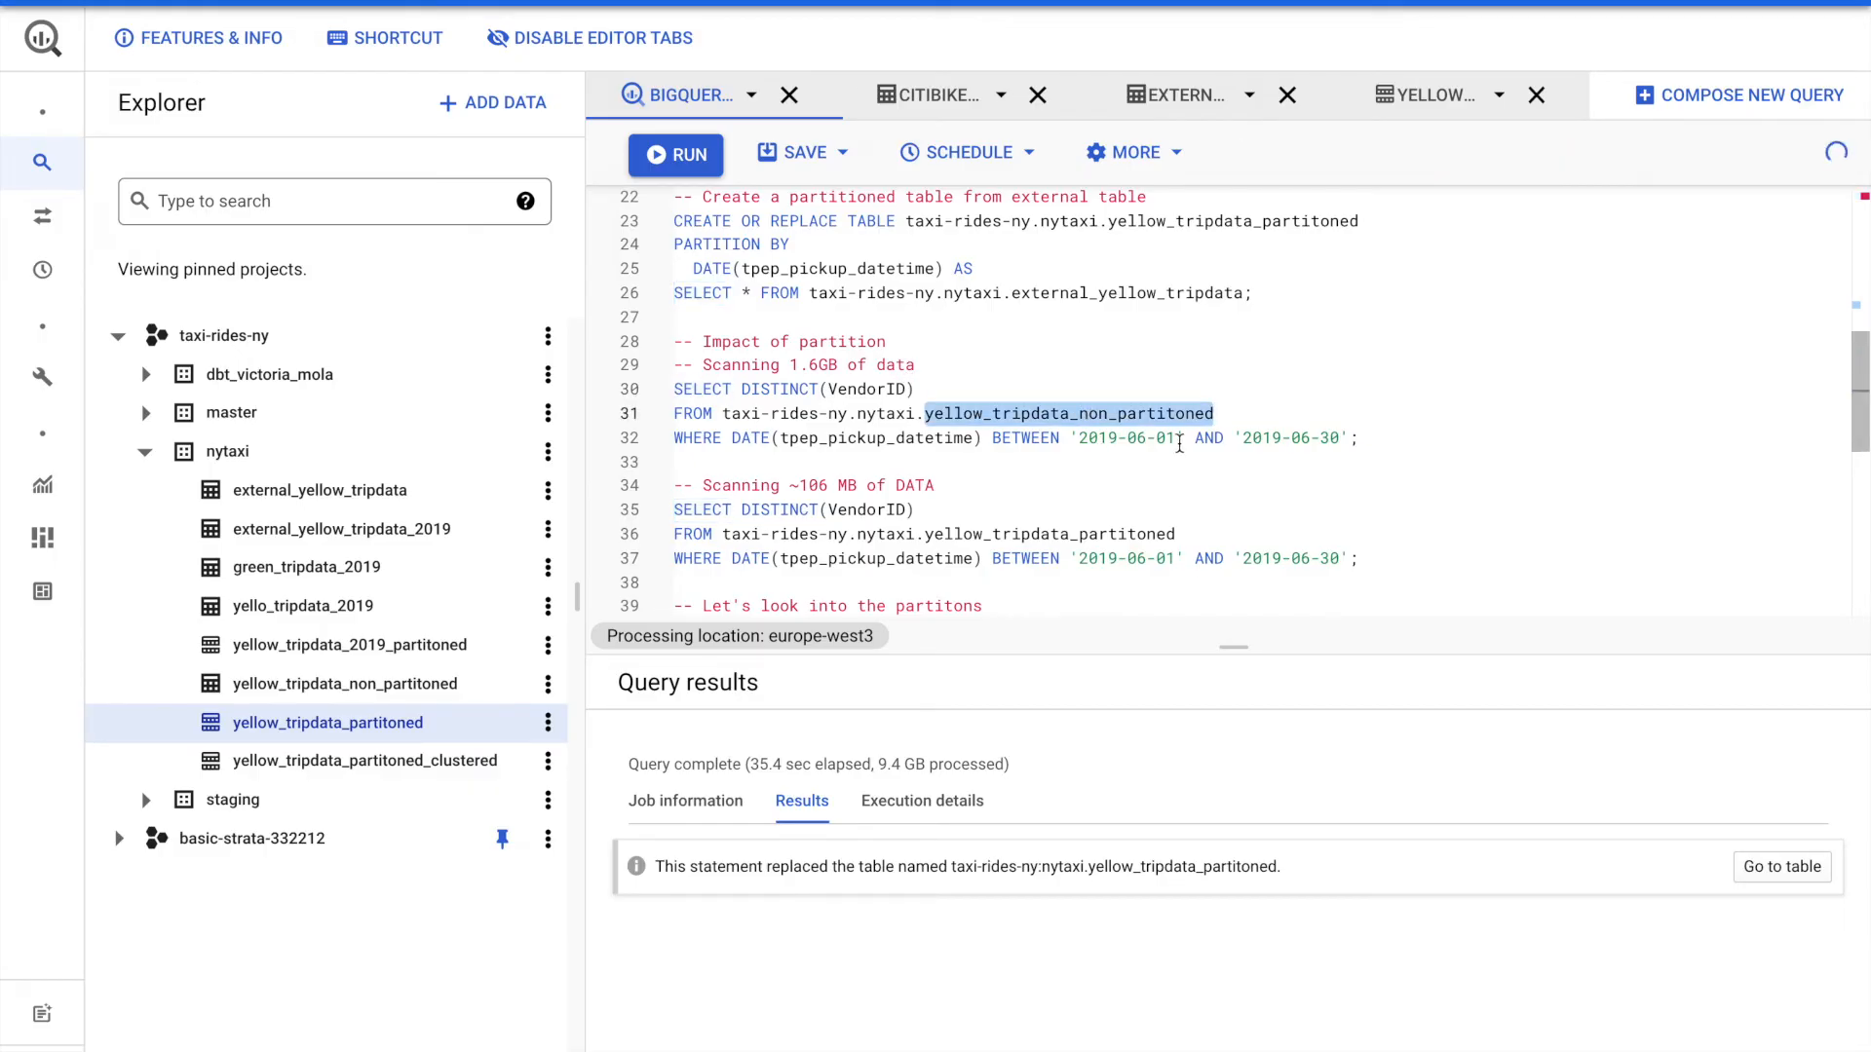
drag(1175, 440, 1127, 440)
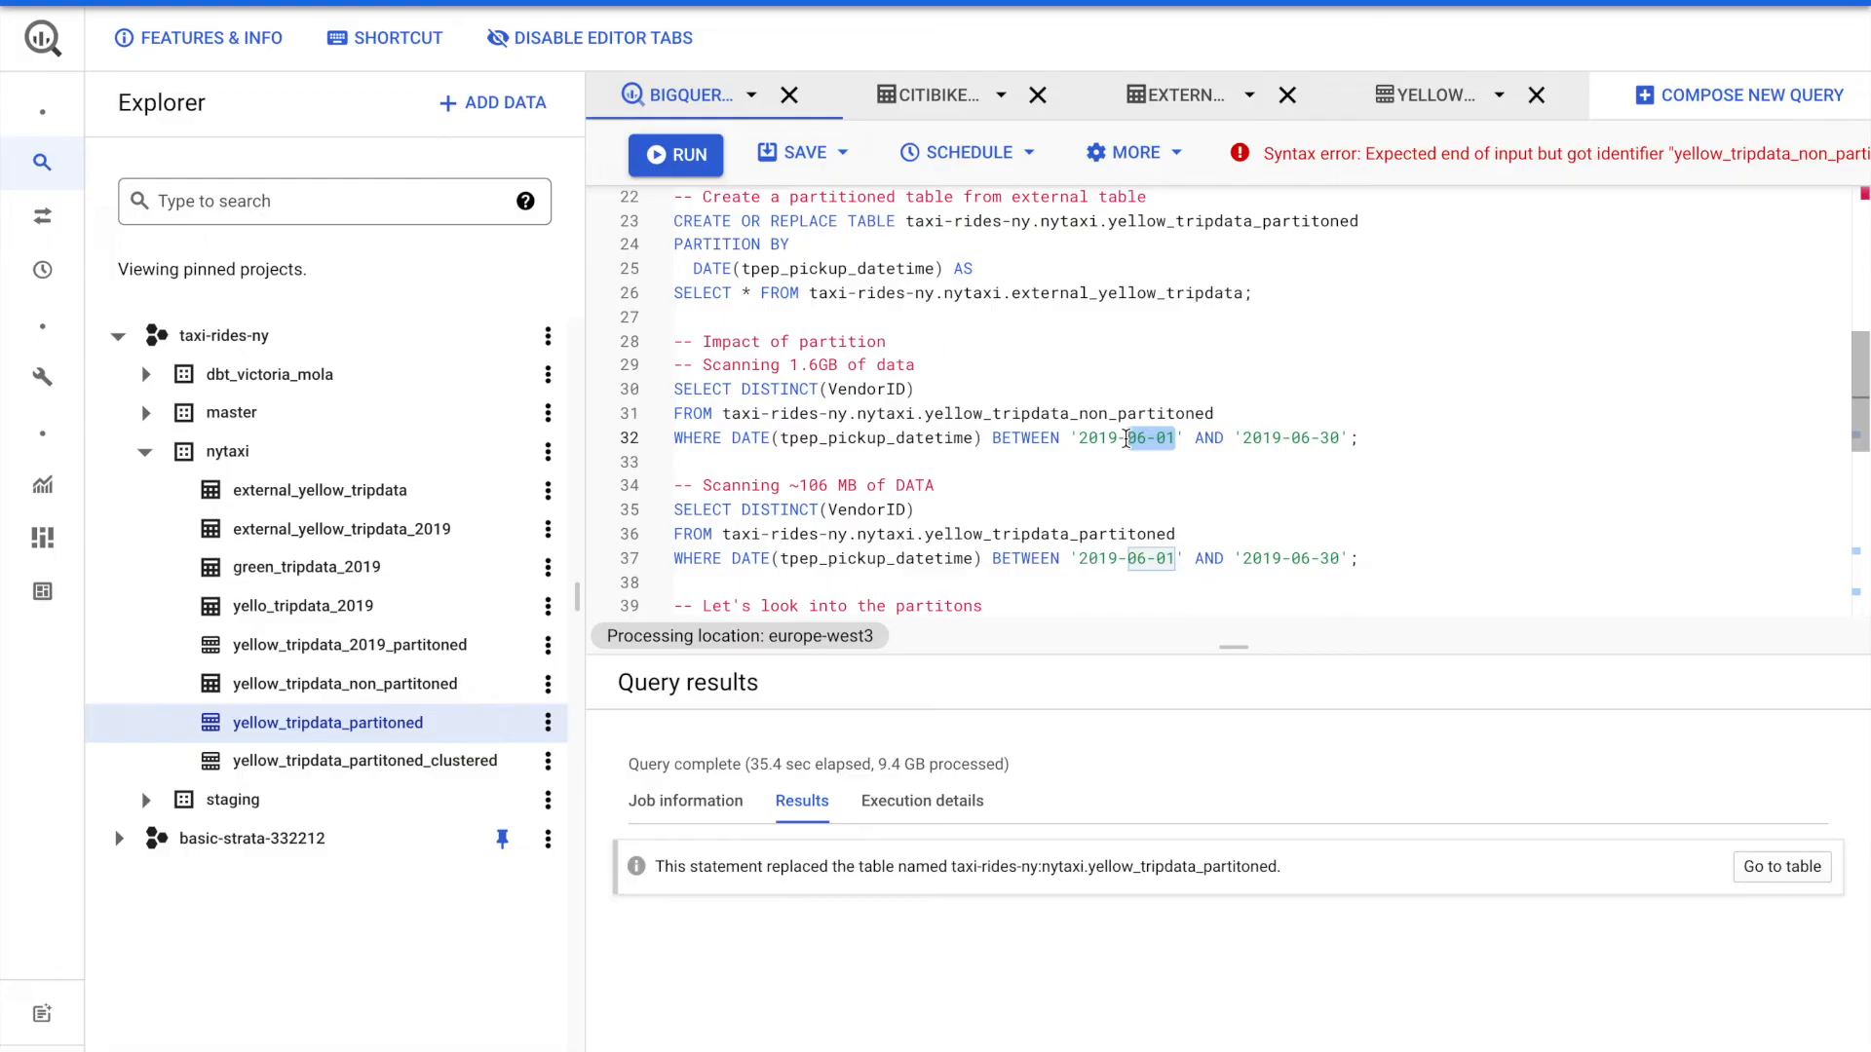
click(1392, 443)
drag(1392, 444, 641, 390)
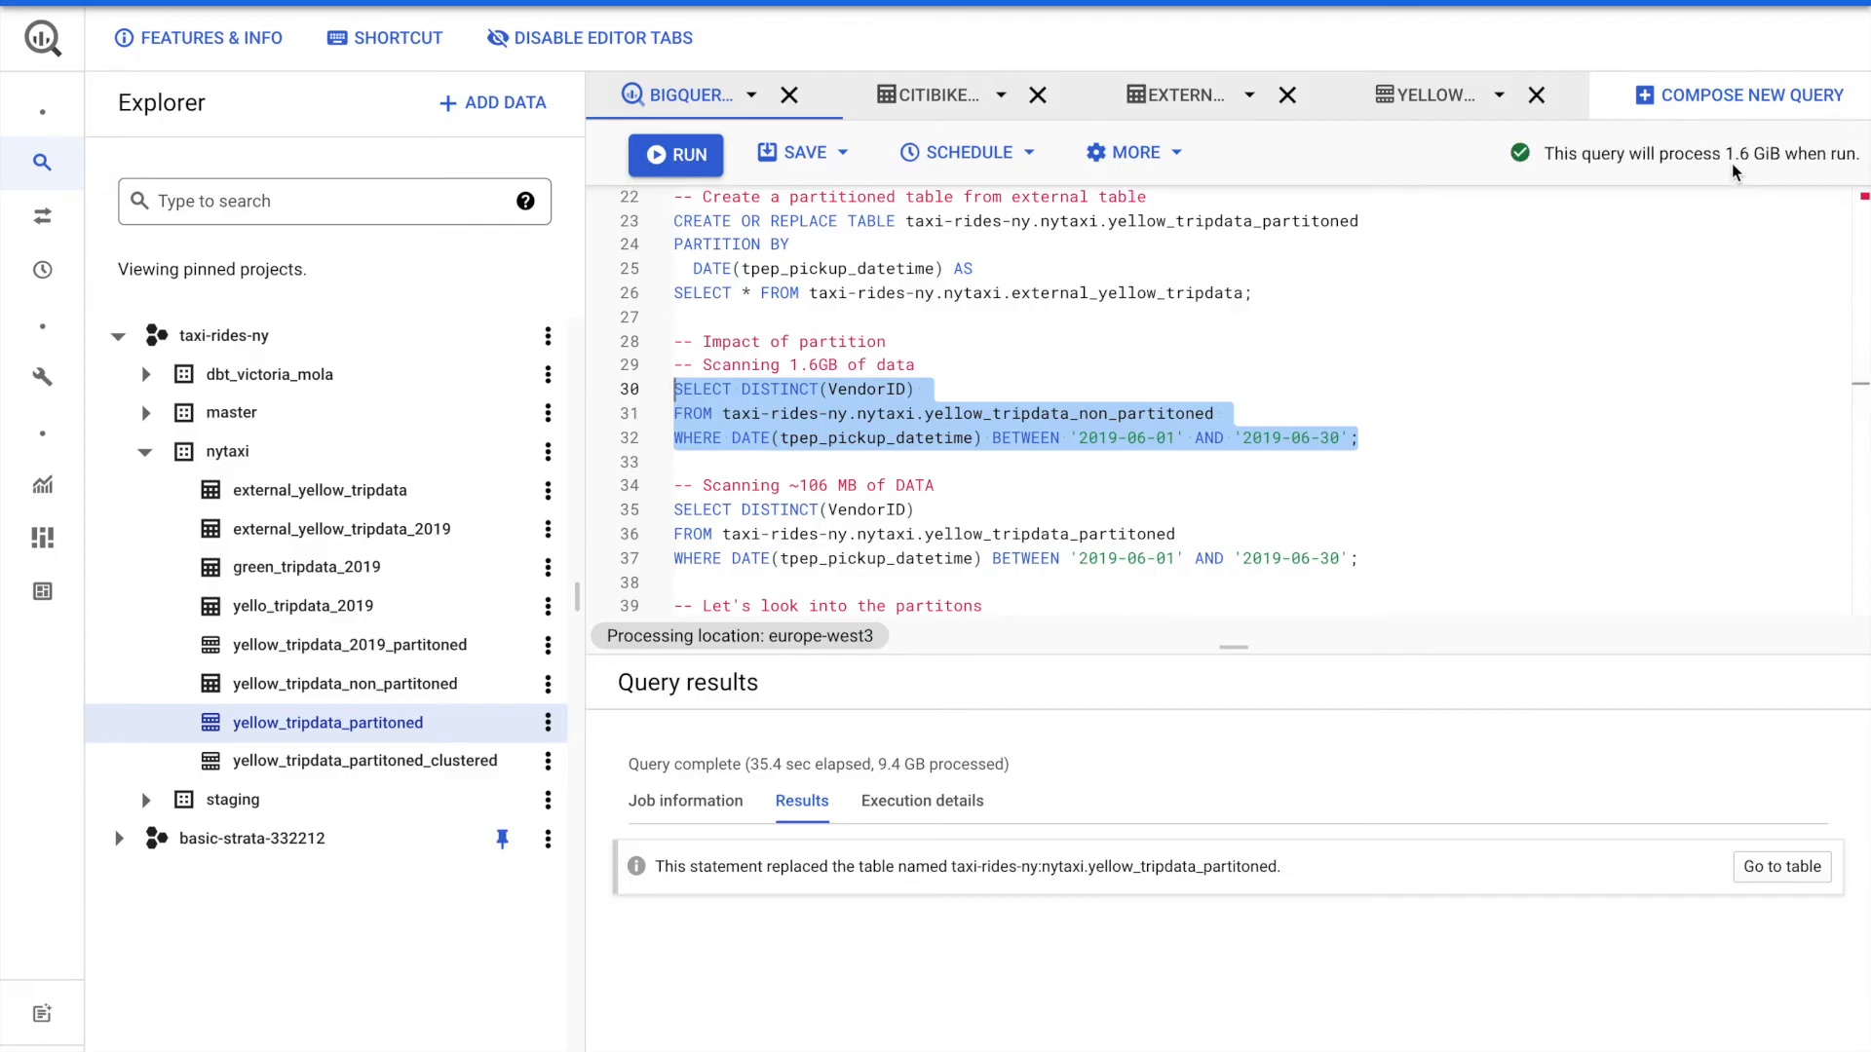
drag(1544, 154, 1852, 153)
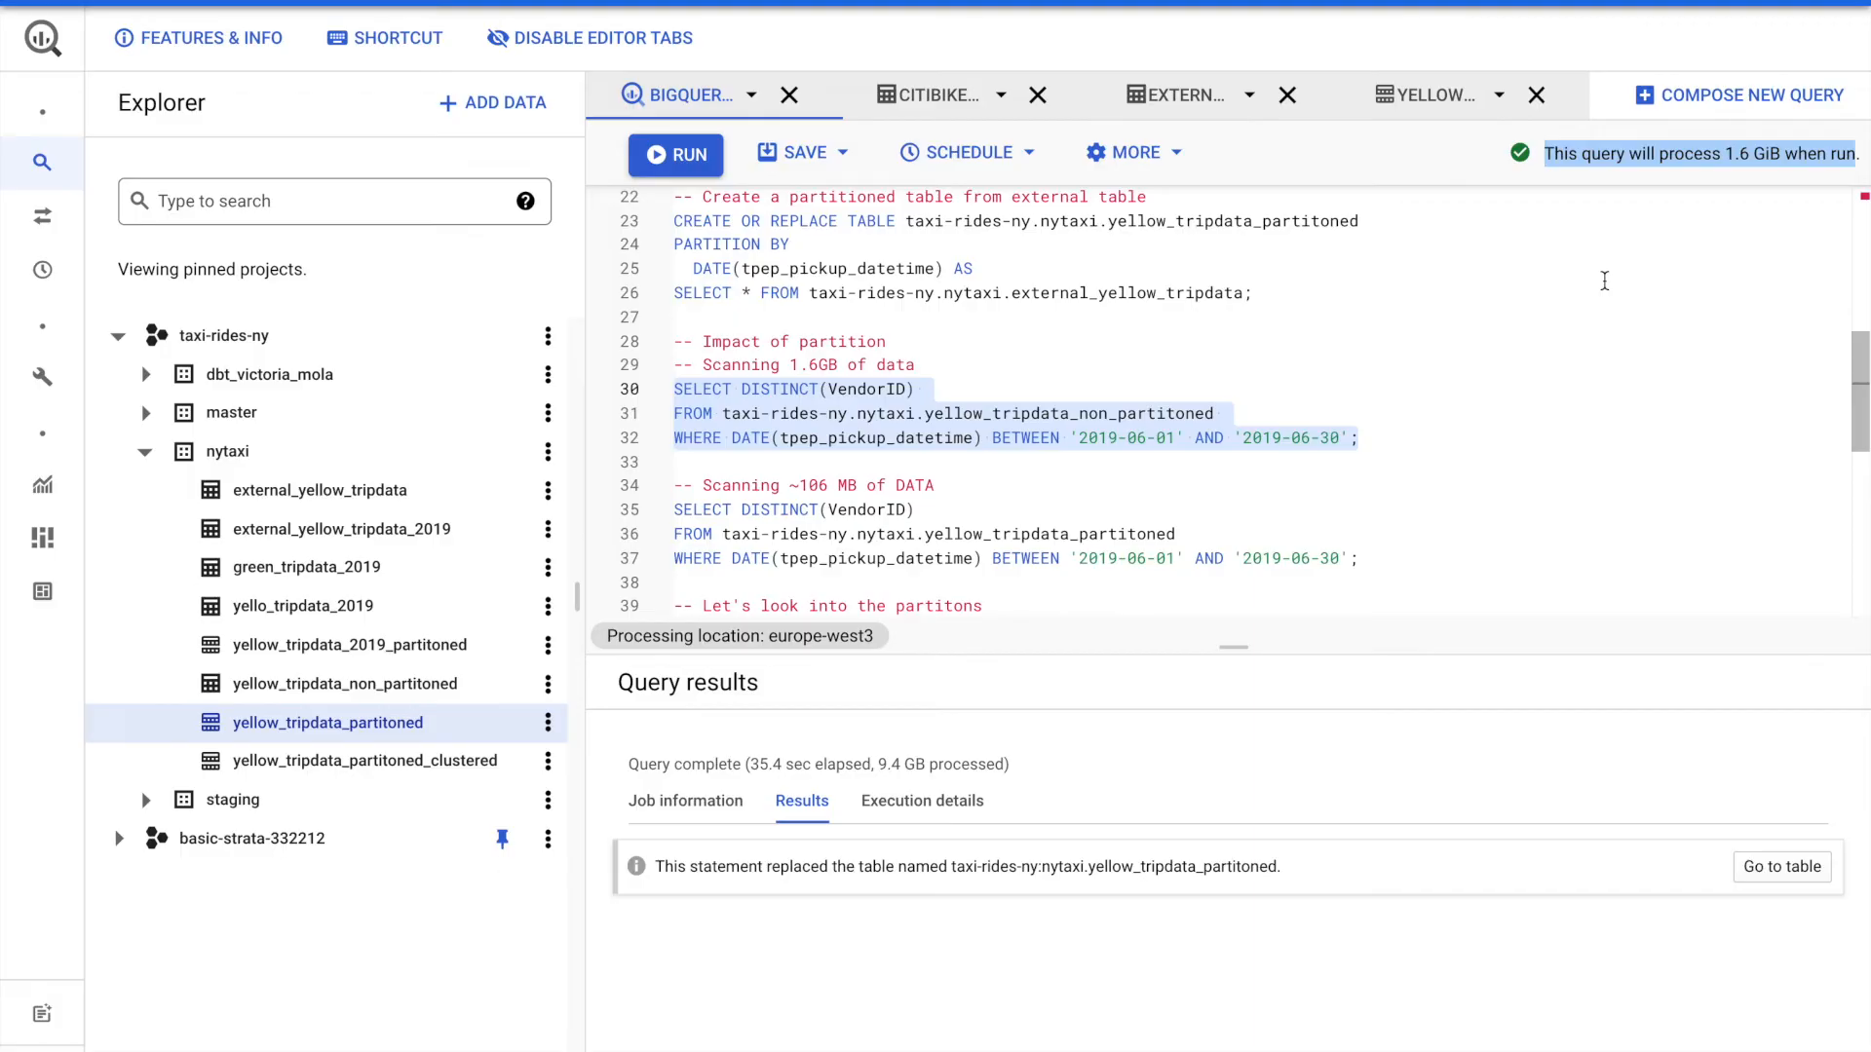
Step: Check the estimated data processed by the DISTINCT VendorID query on yellow_tripdata_partitoned for 2019-06-01 to 2019-06-30
scroll(1125, 555, down, 1)
click(1374, 538)
drag(1374, 538, 655, 494)
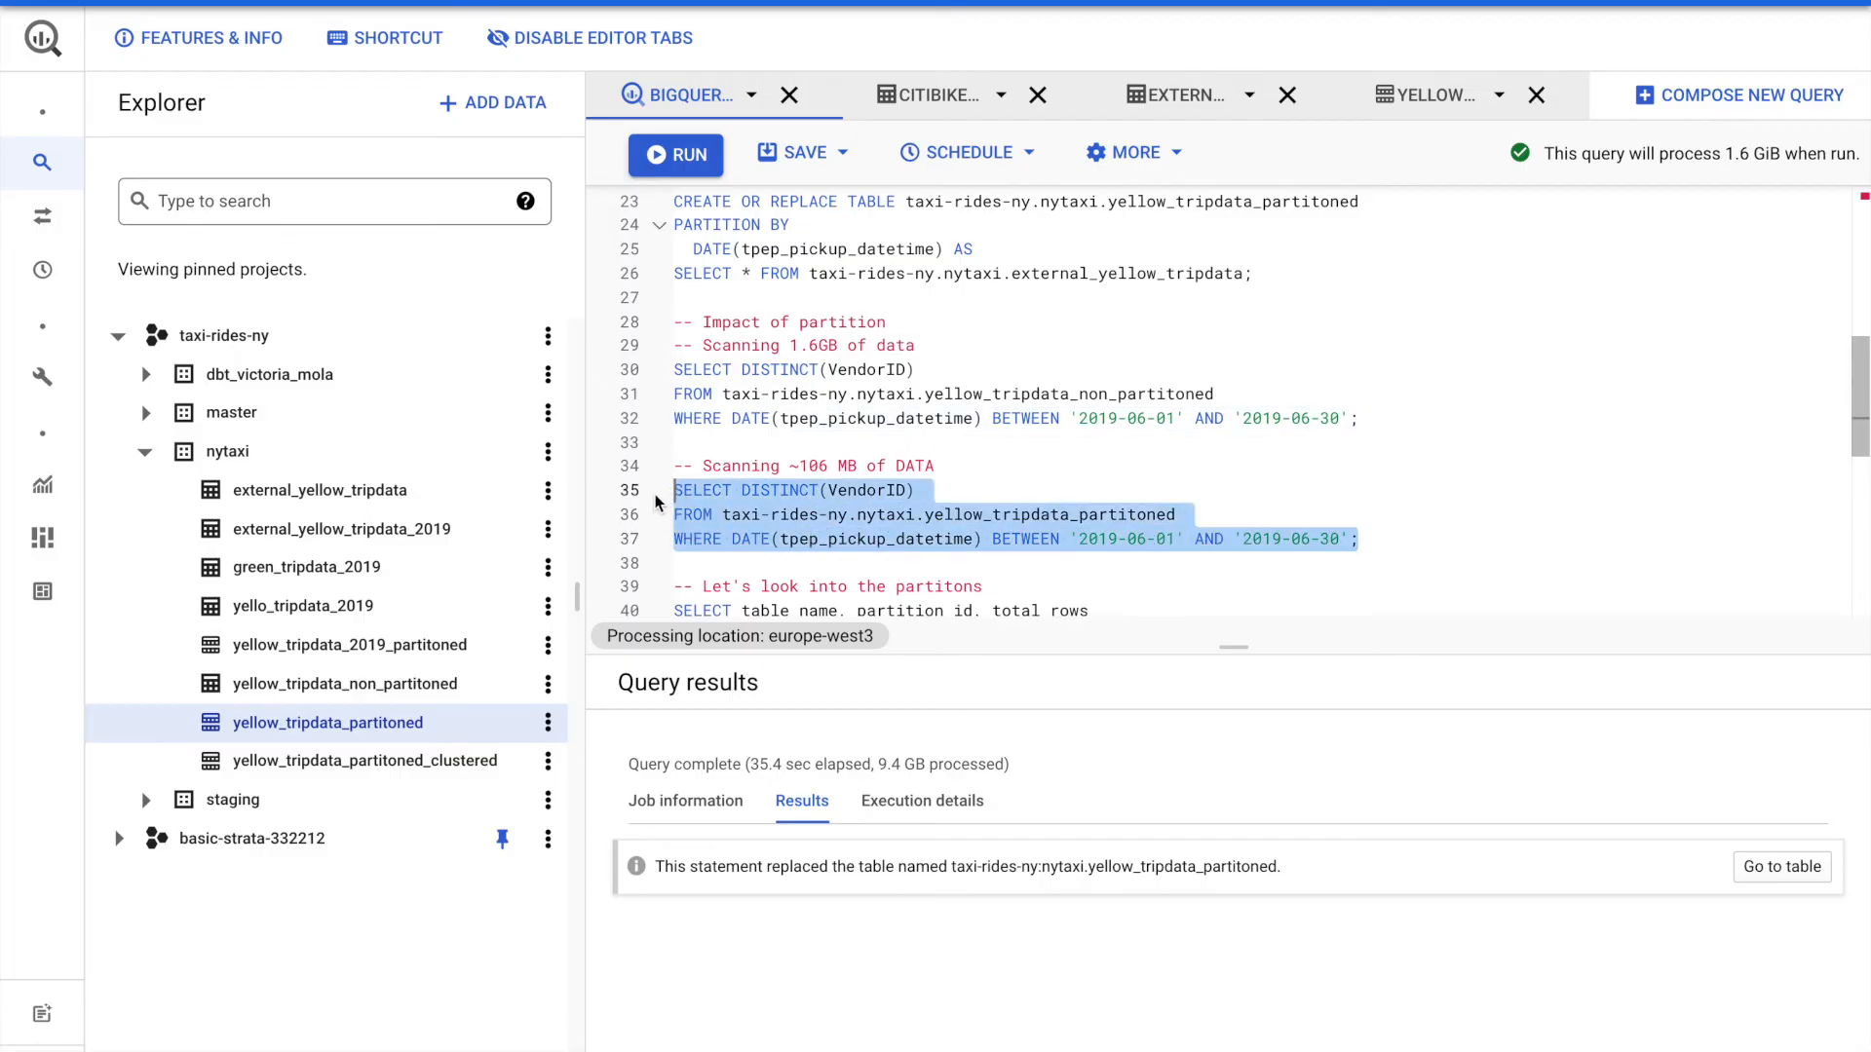
click(1013, 487)
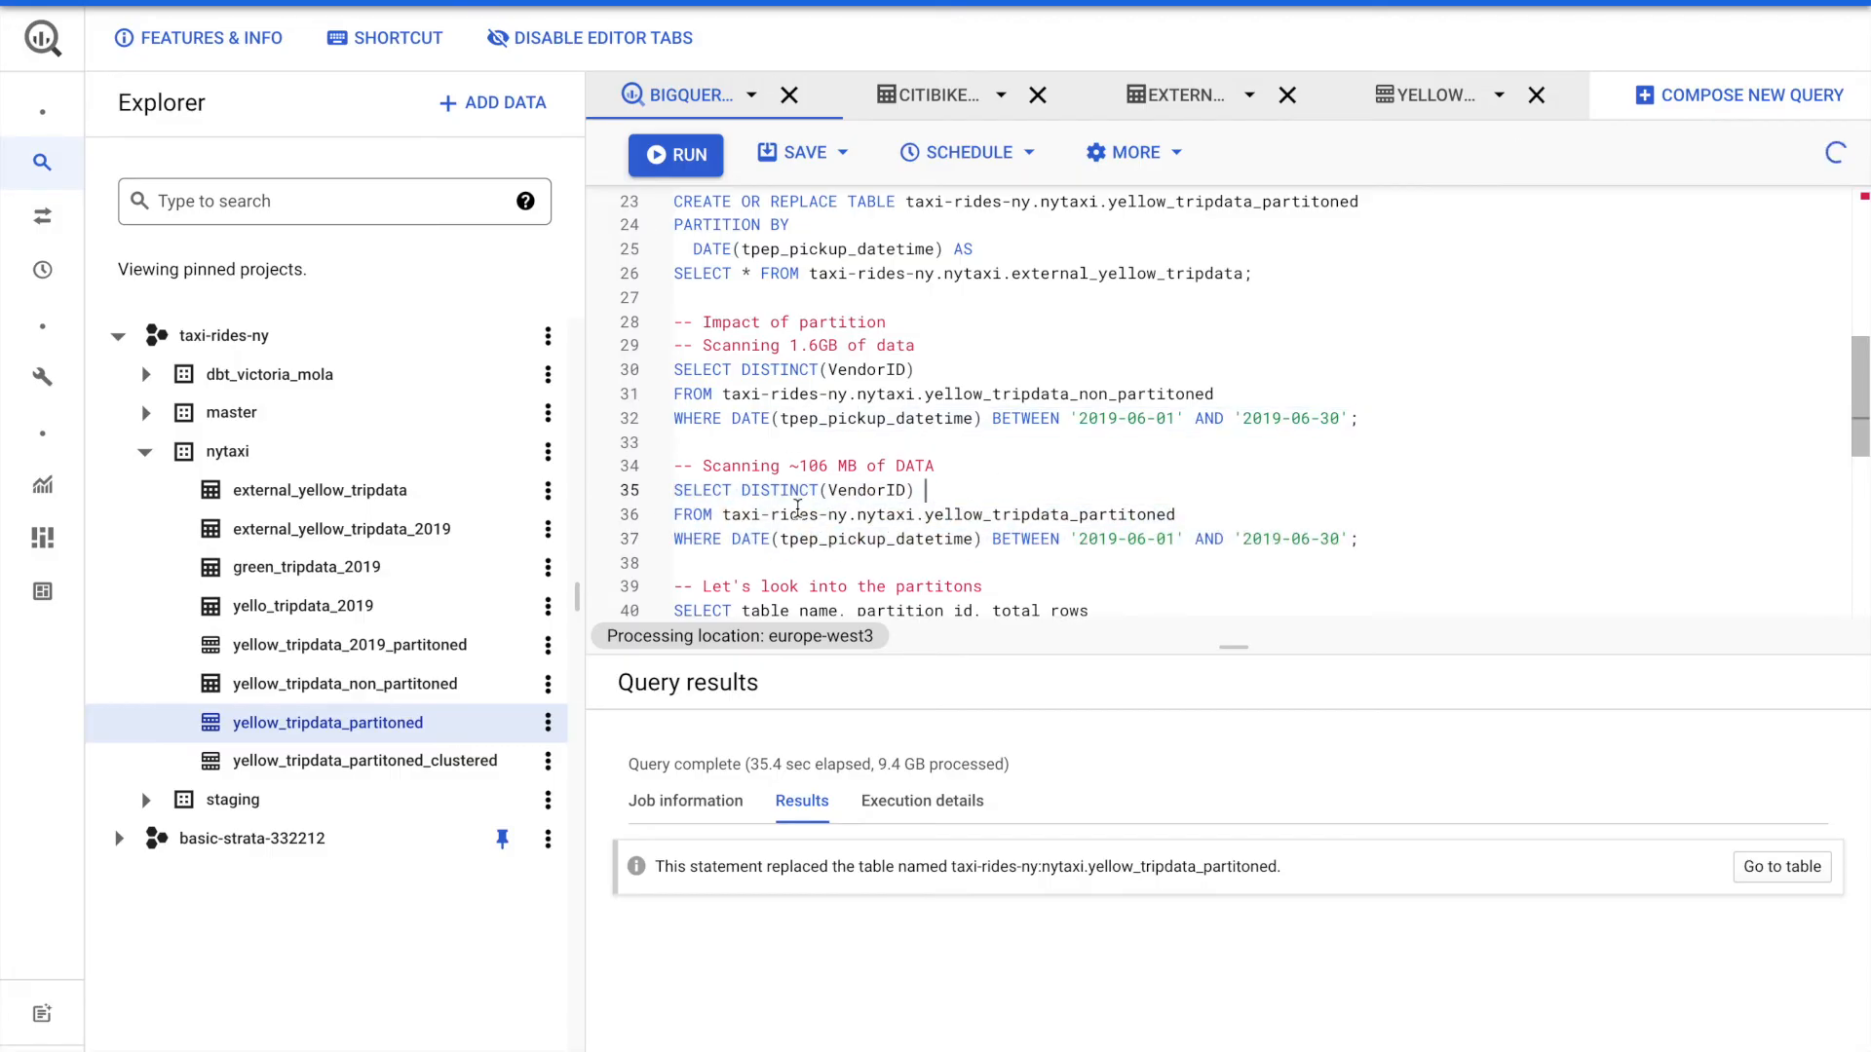
click(1054, 514)
double_click(1054, 515)
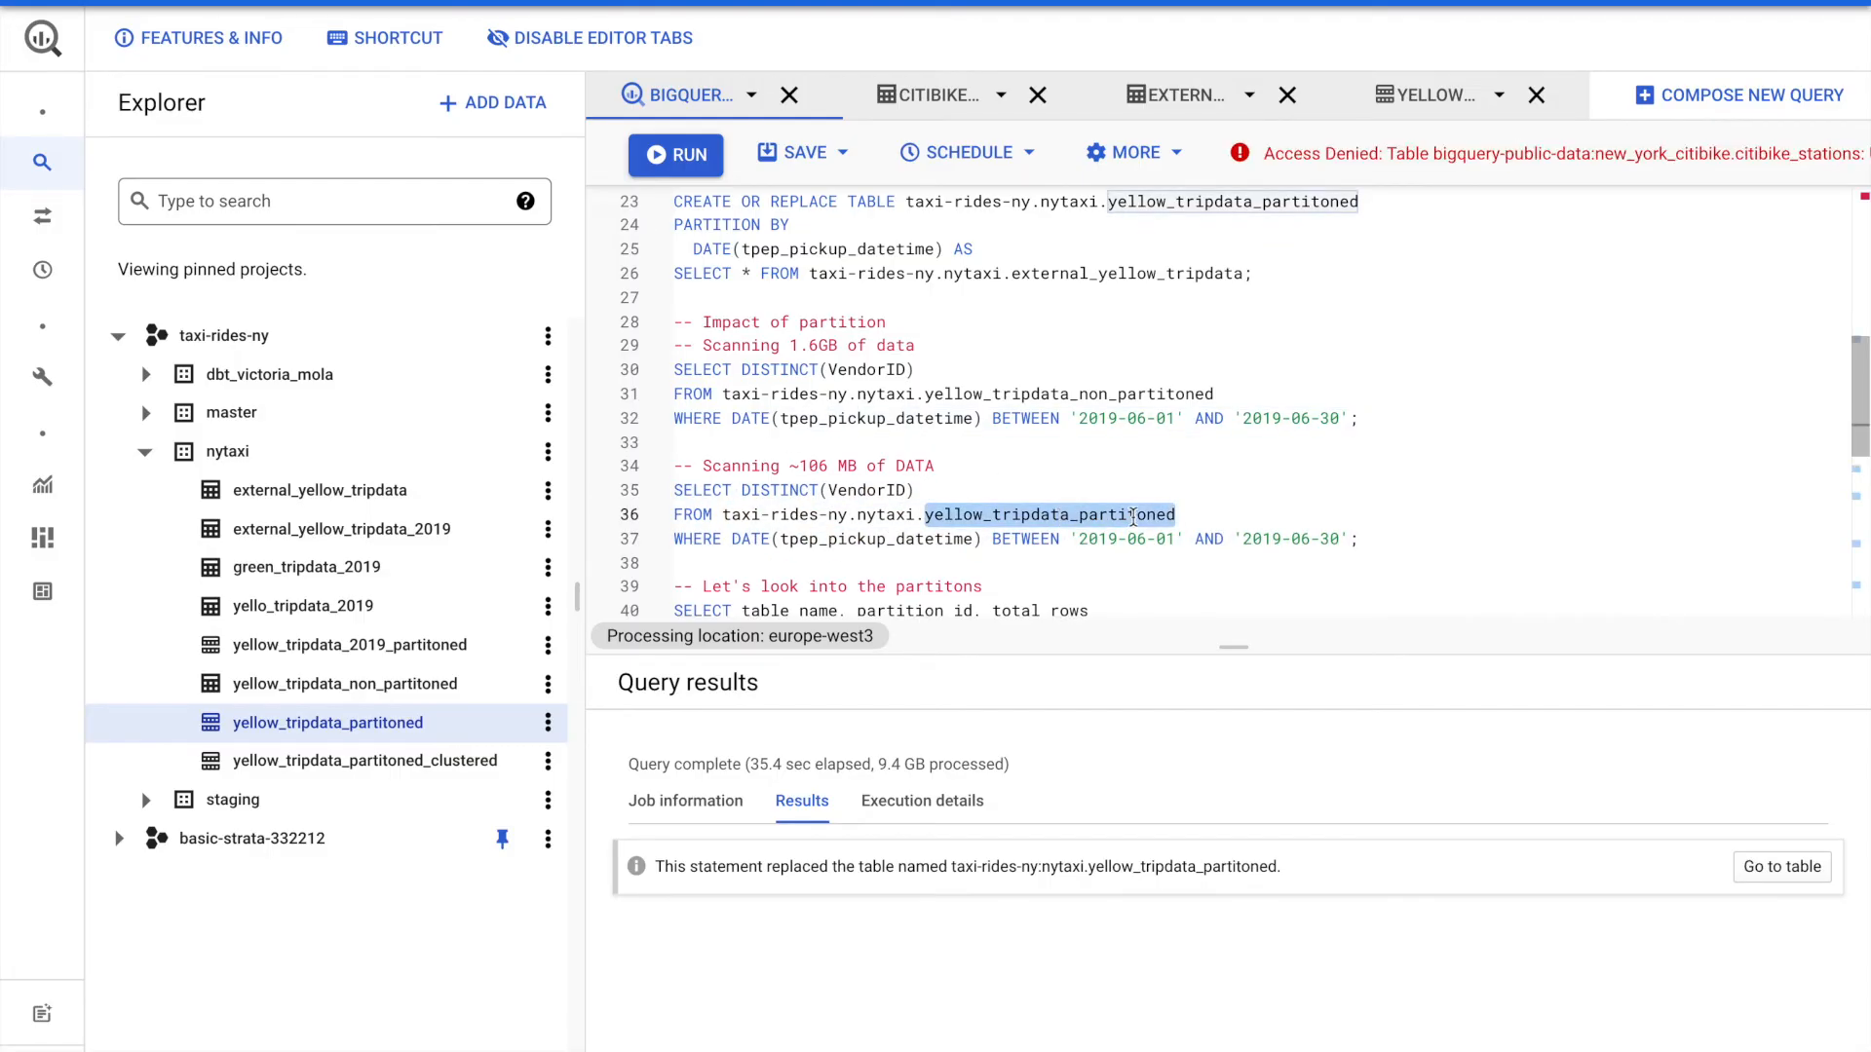
drag(1370, 536, 643, 483)
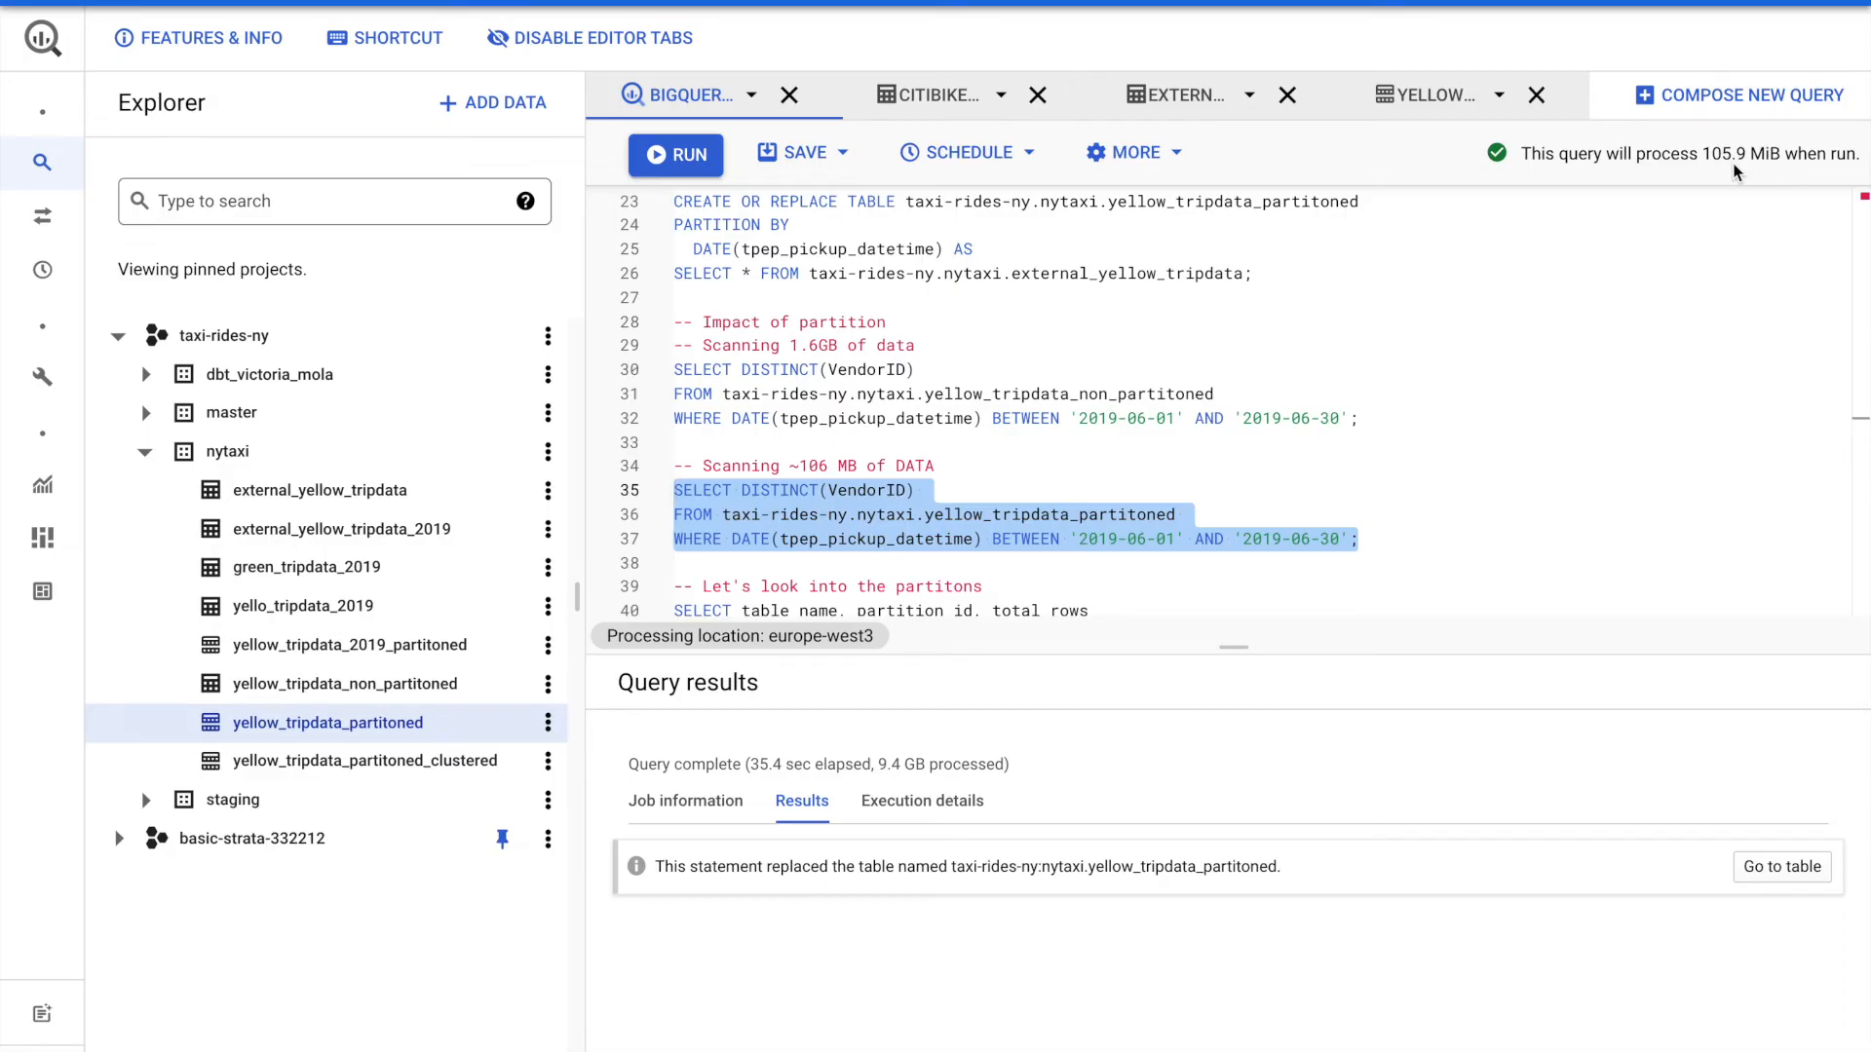
Step: Run the nytaxi.INFORMATION_SCHEMA.PARTITIONS query listing partition IDs and total rows of yellow_tripdata_partitoned, ordered by total_rows descending
click(1192, 363)
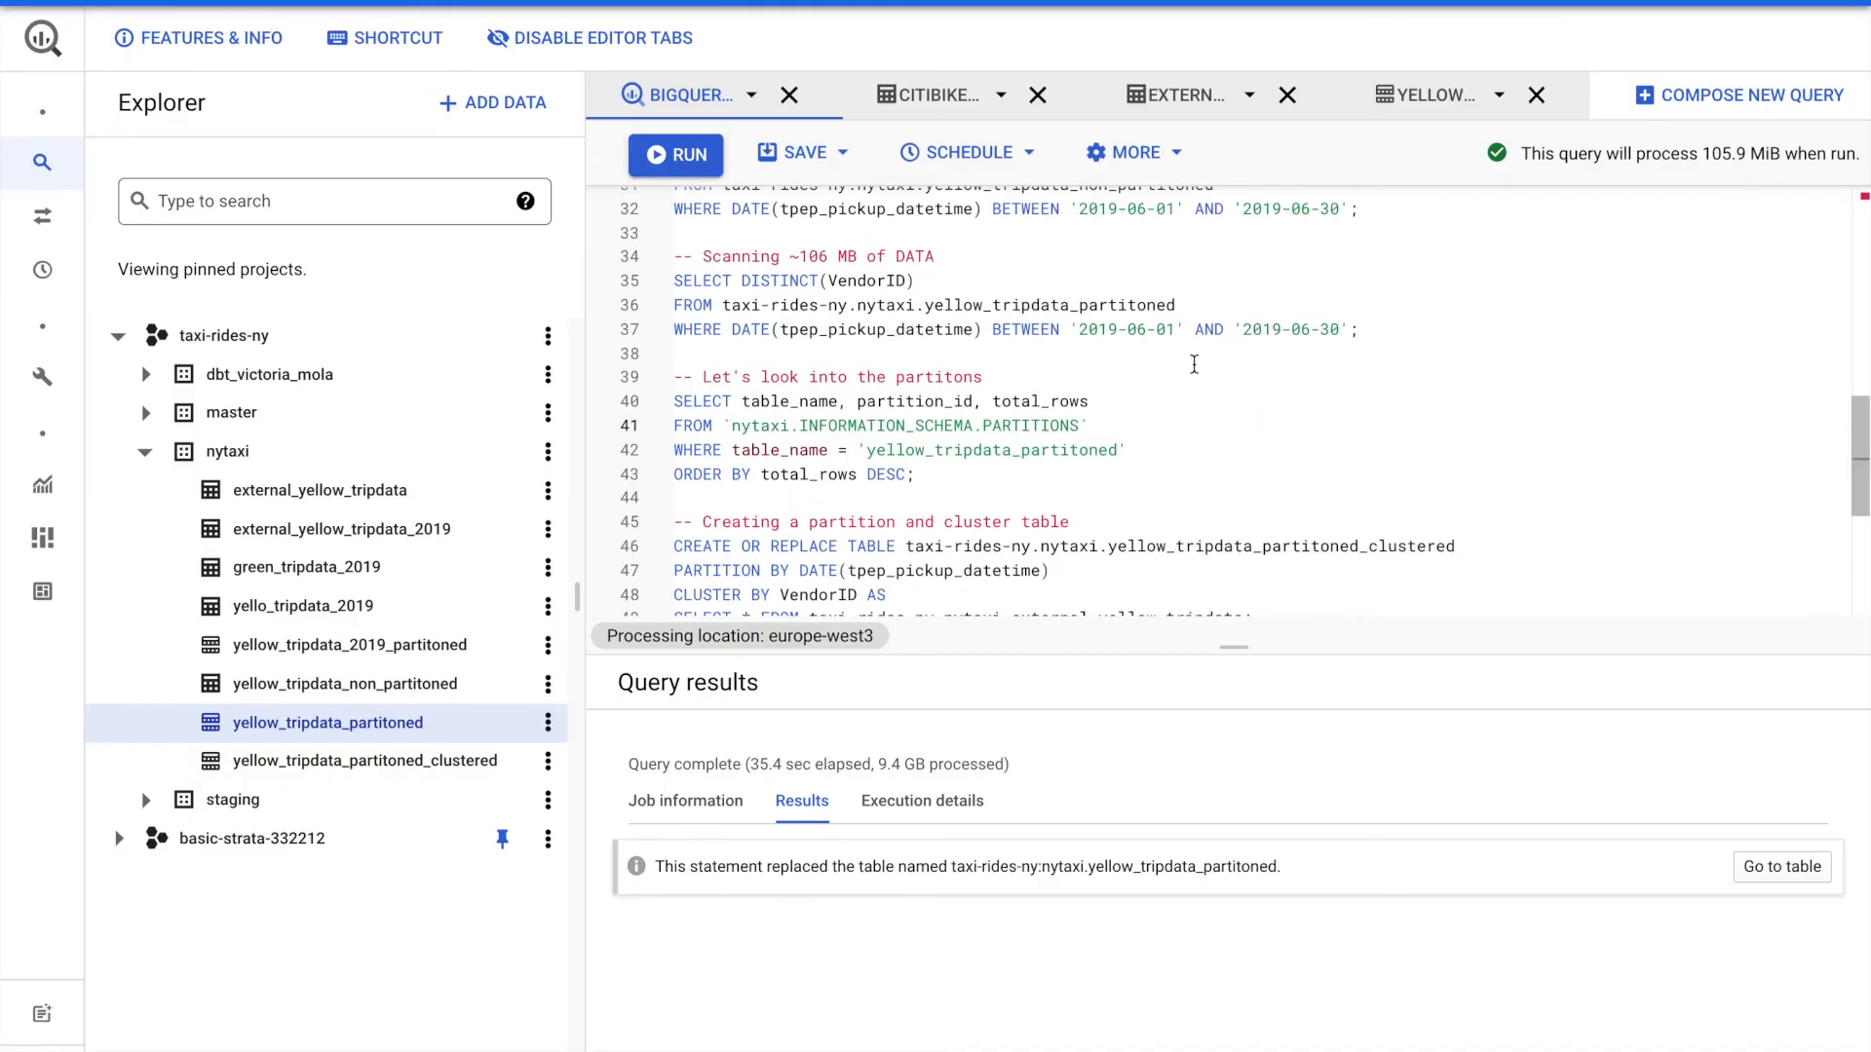
scroll(1192, 364, up, 1)
scroll(968, 414, down, 1)
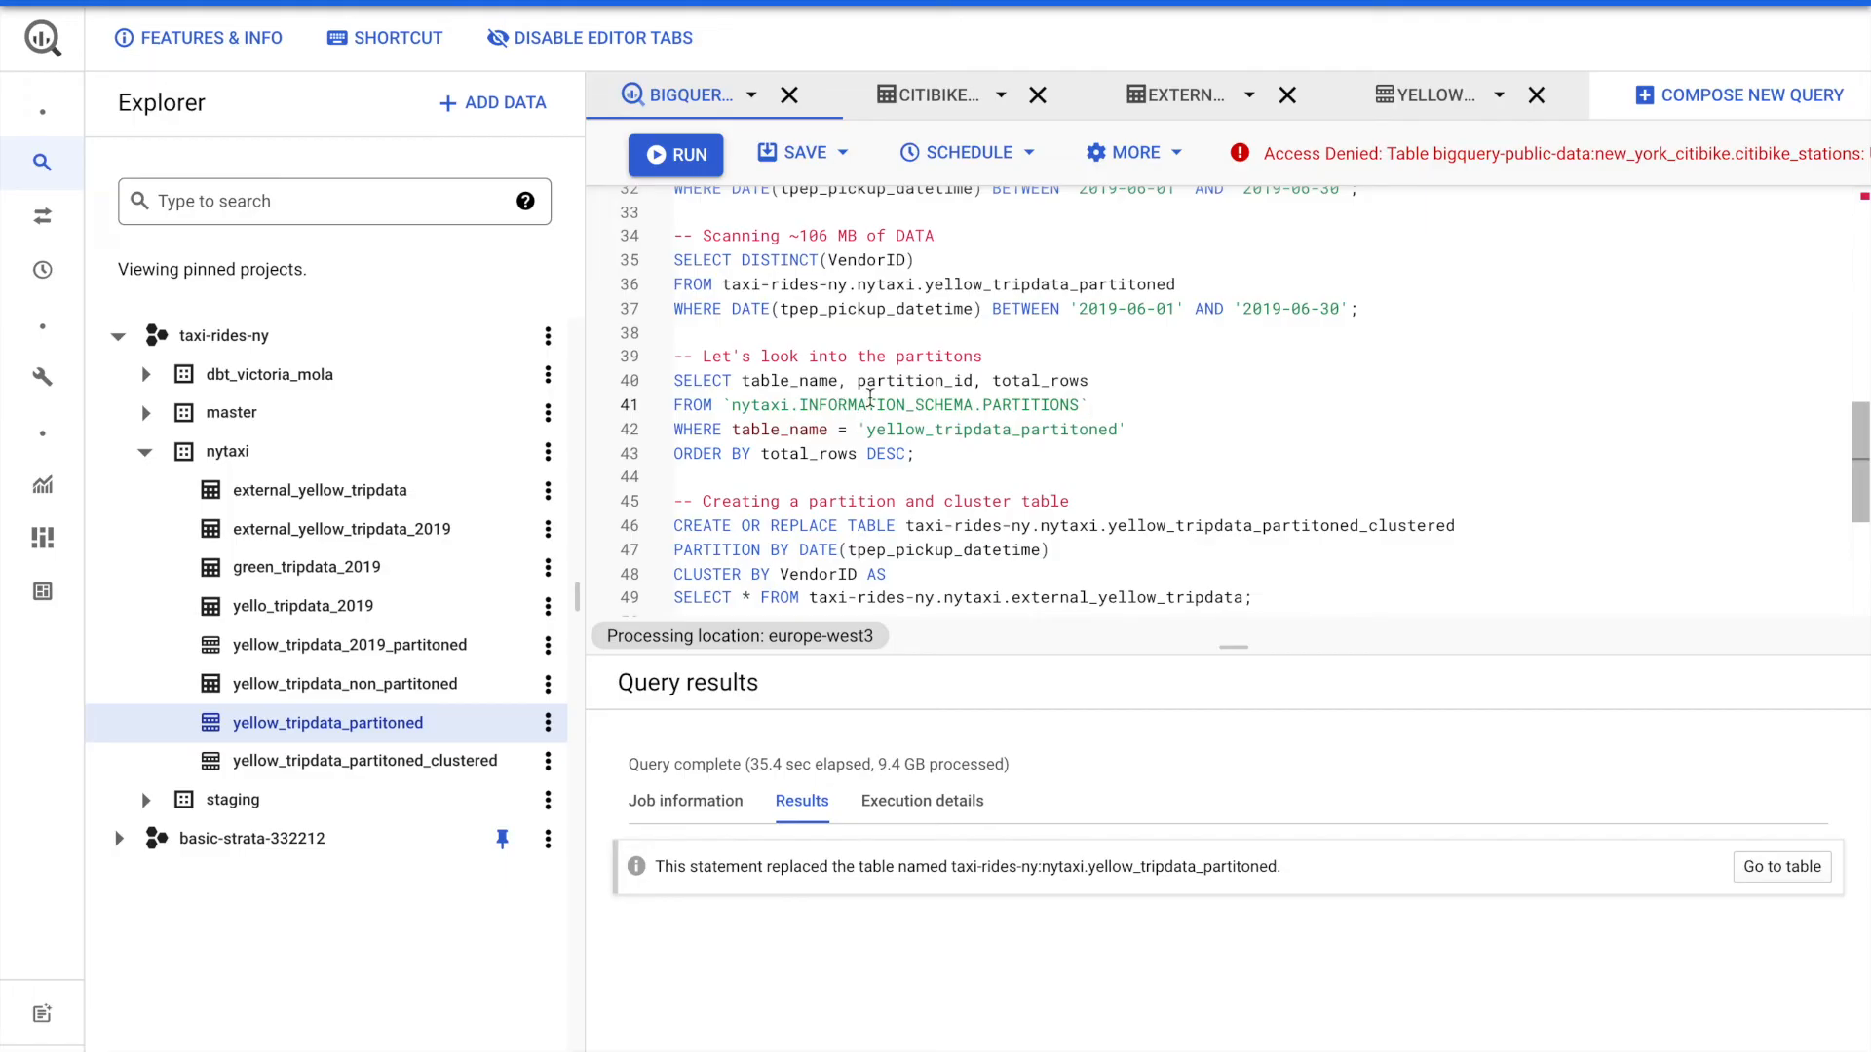
double_click(741, 405)
double_click(906, 404)
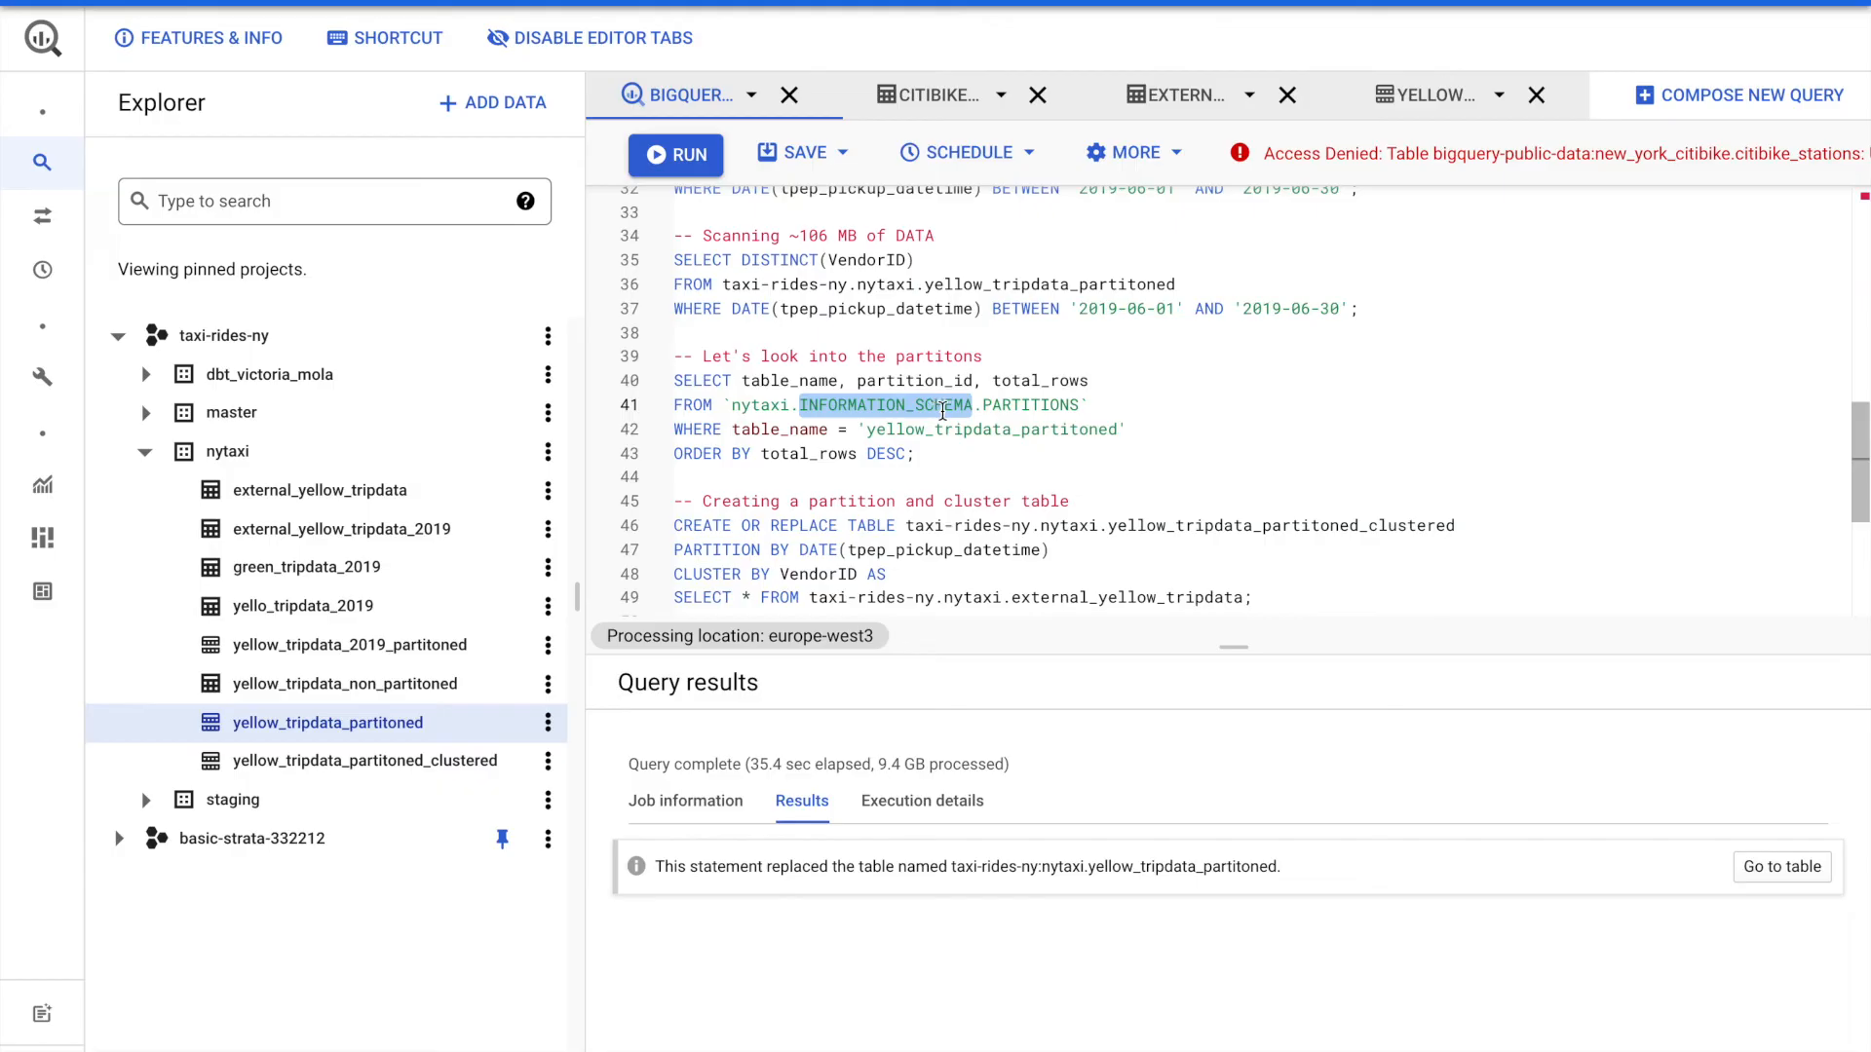
double_click(1030, 404)
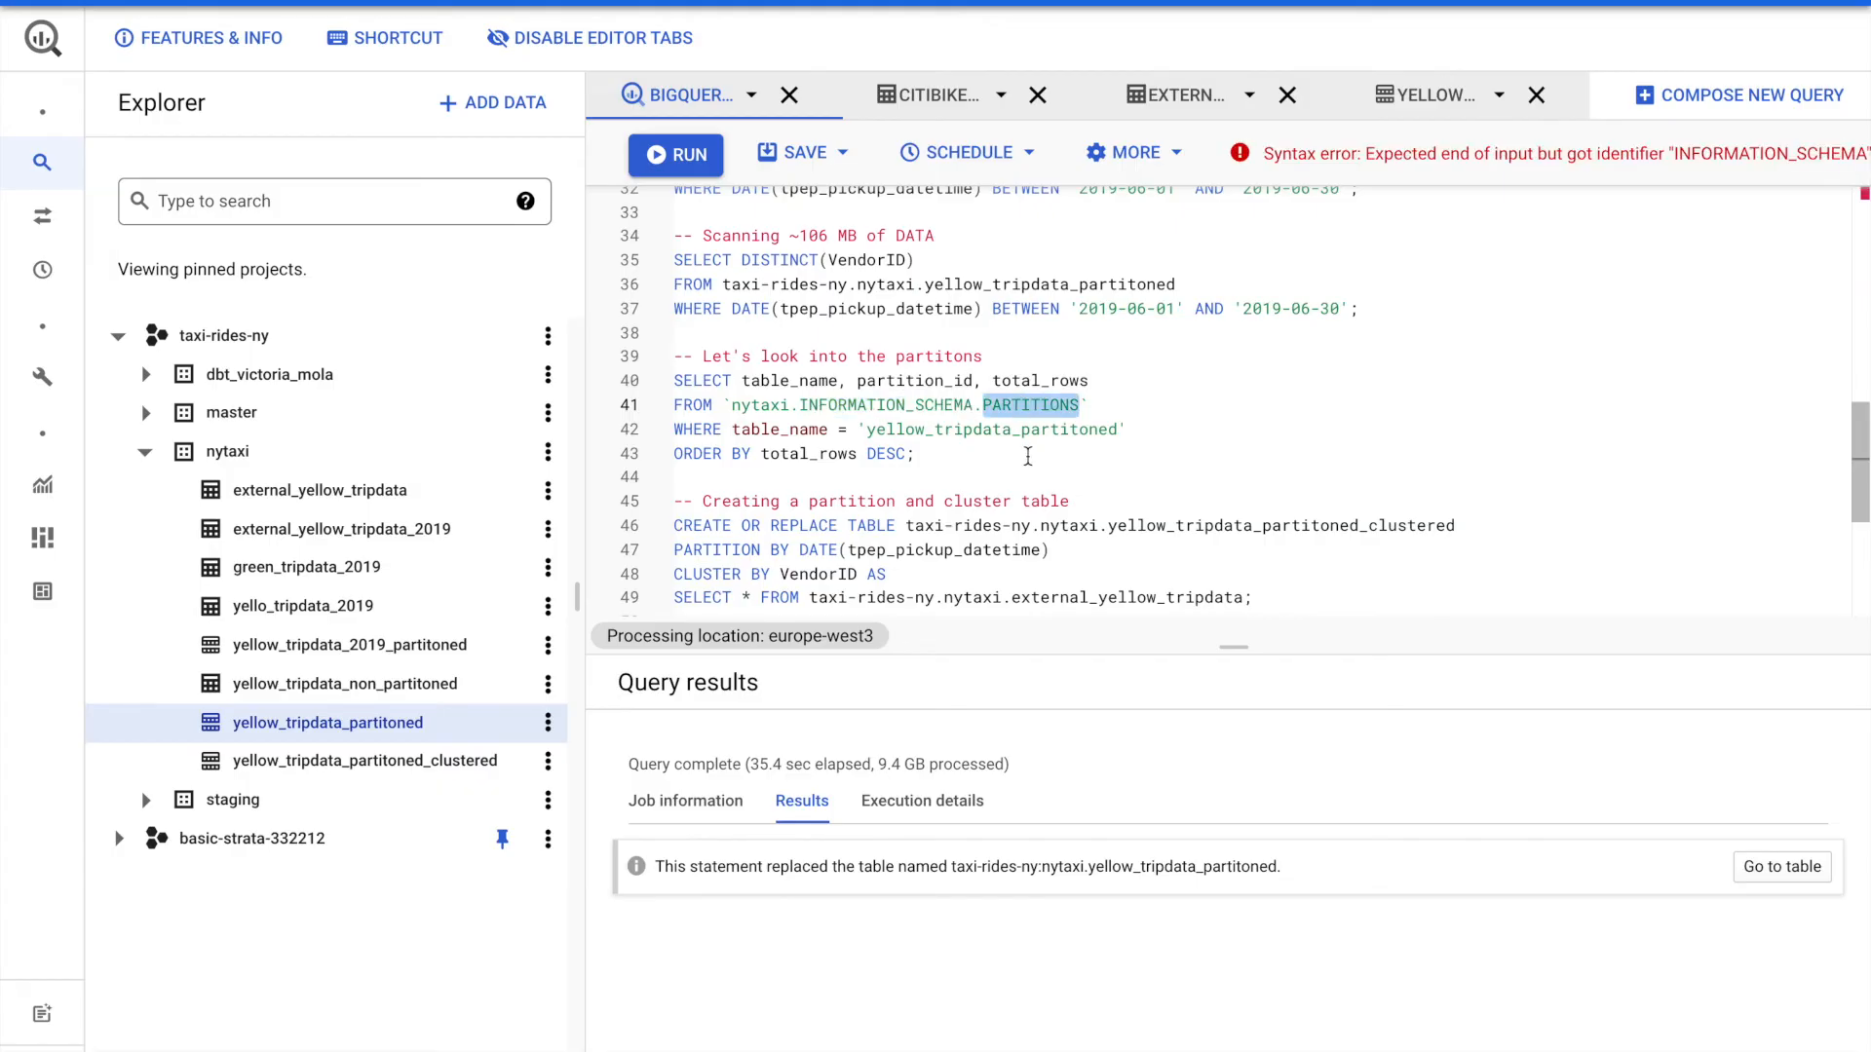
drag(1028, 455, 608, 389)
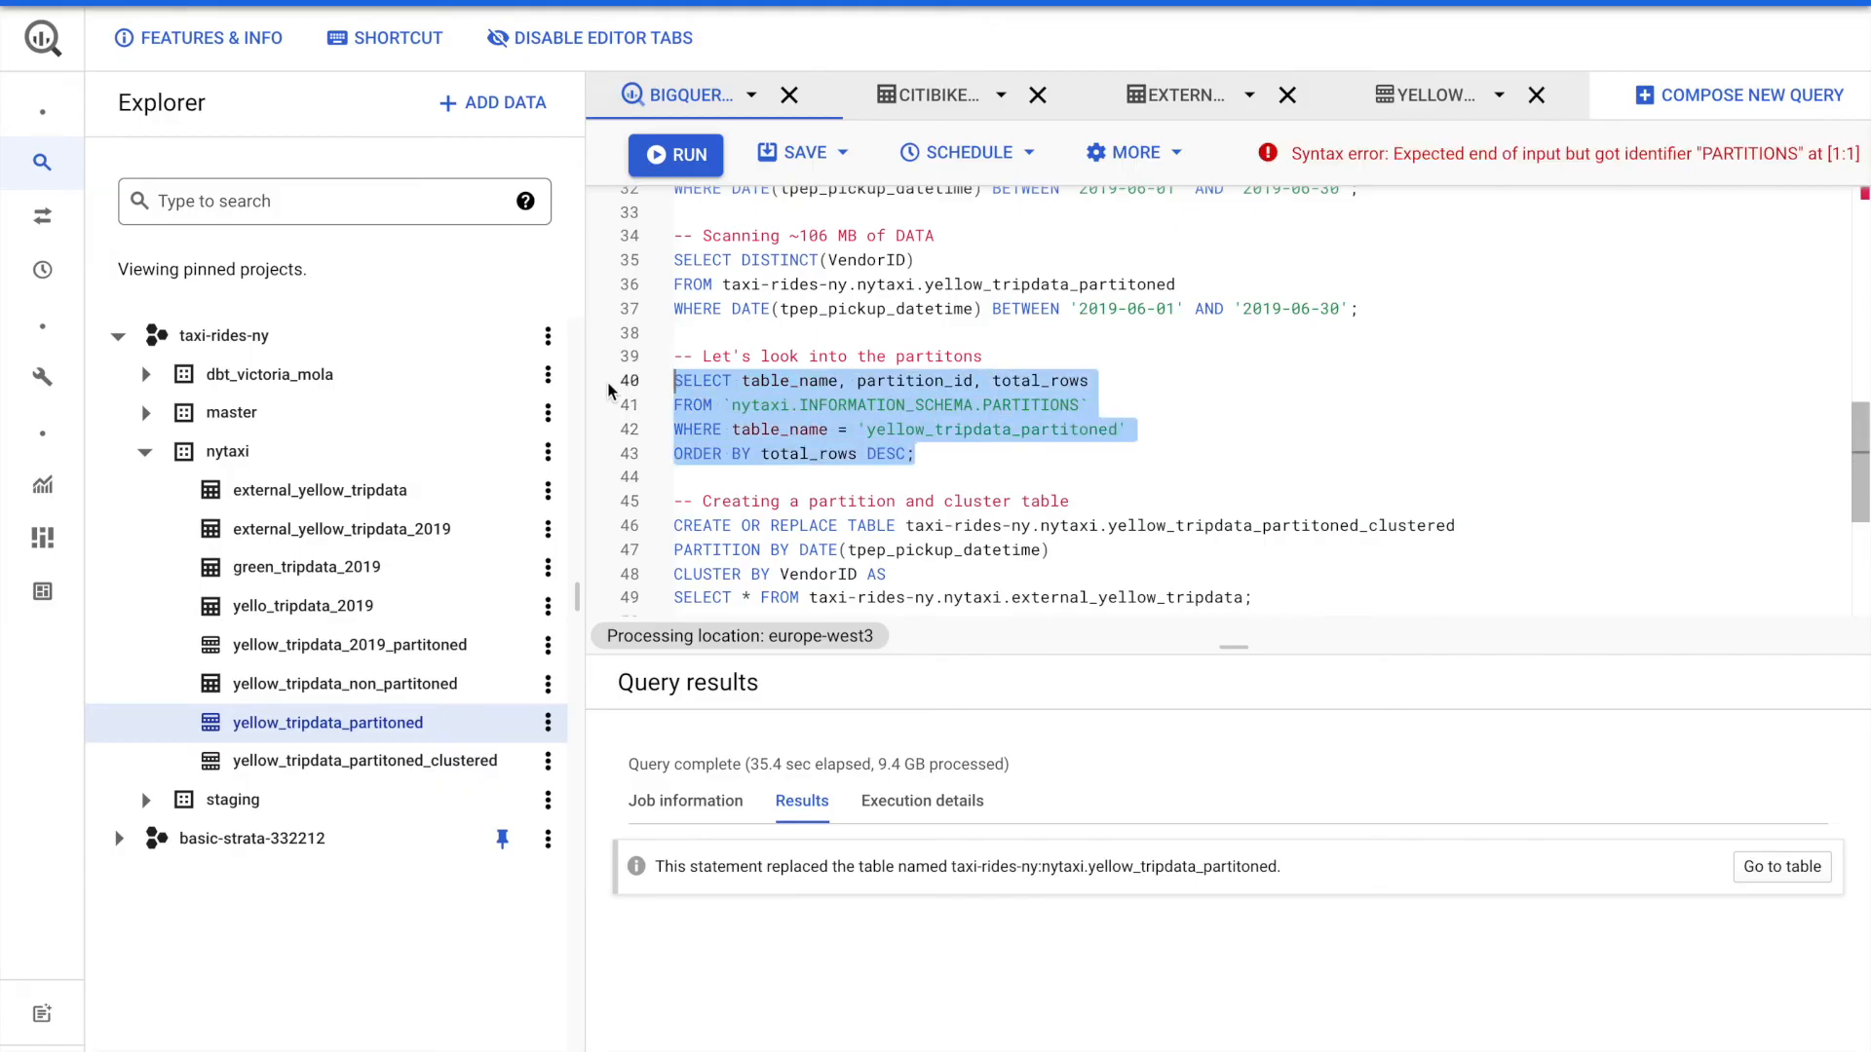
key(ctrl+Return)
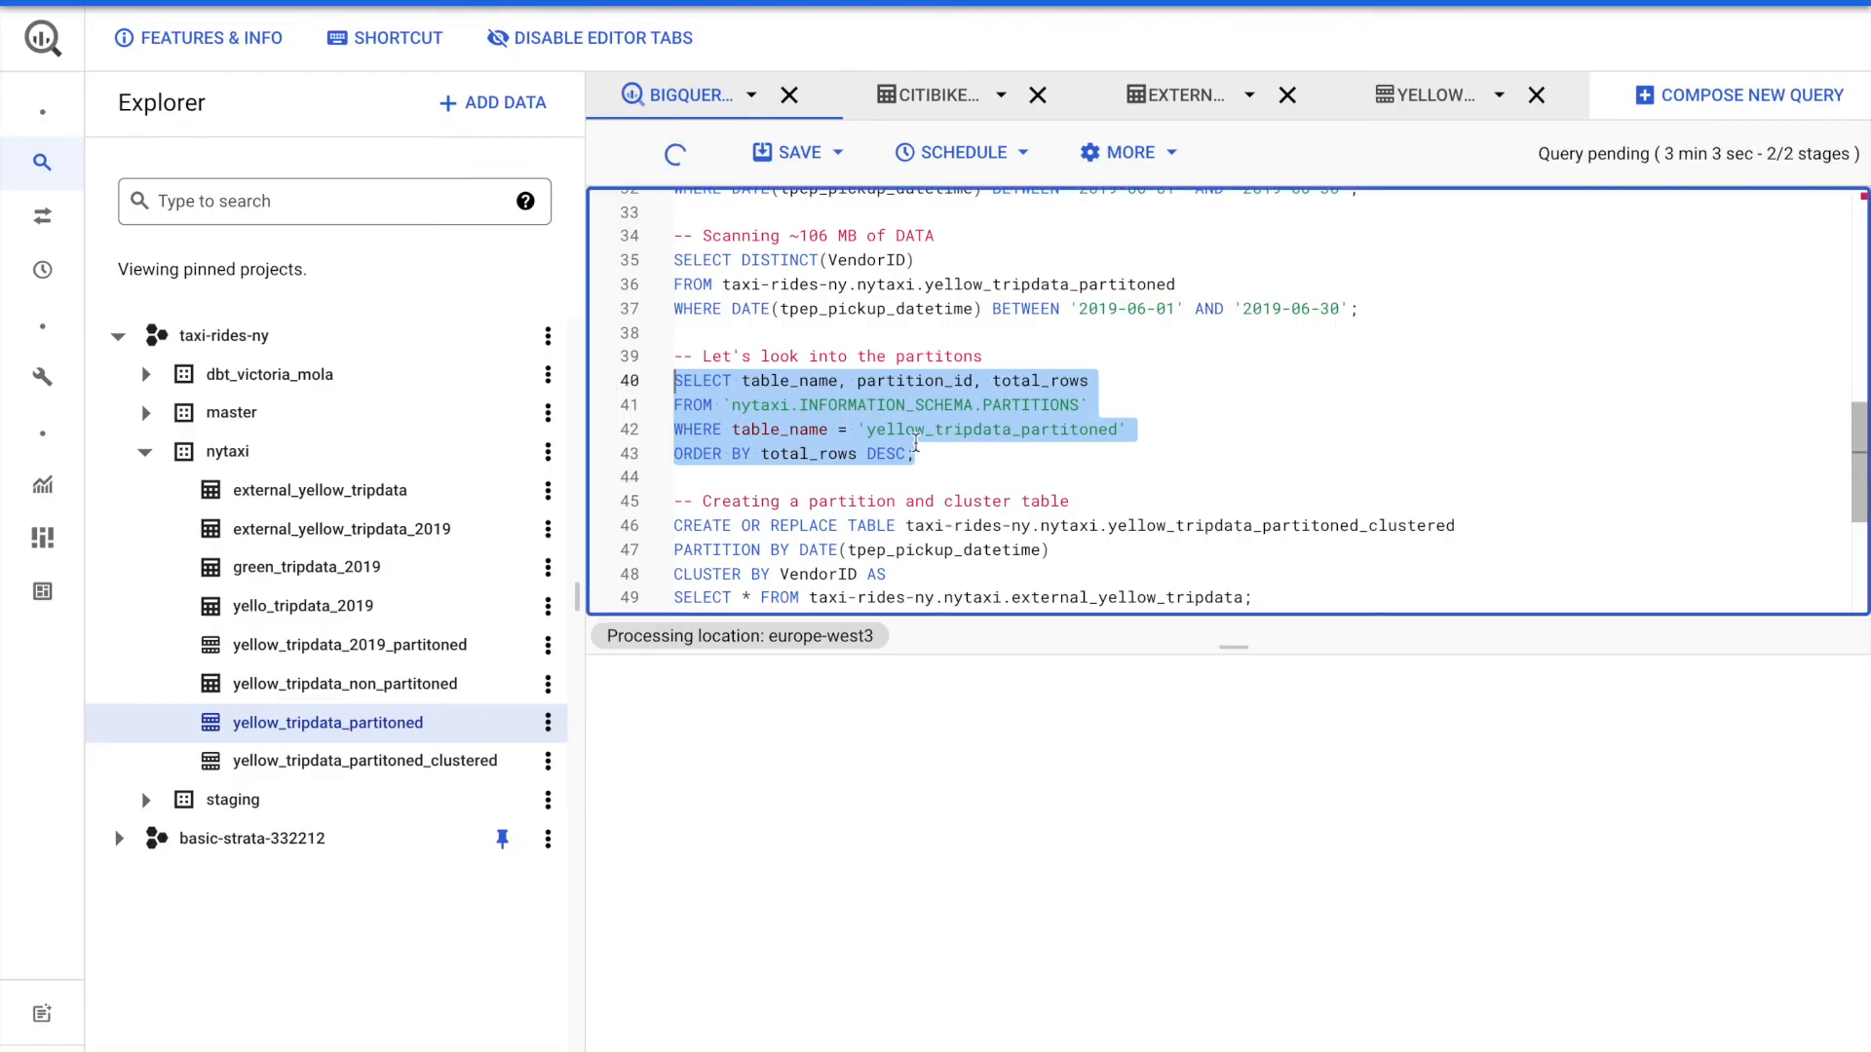
Step: Enlarge the query results area and examine the partition IDs and total rows of the largest partitions
drag(1223, 650, 1228, 580)
scroll(1125, 426, down, 1)
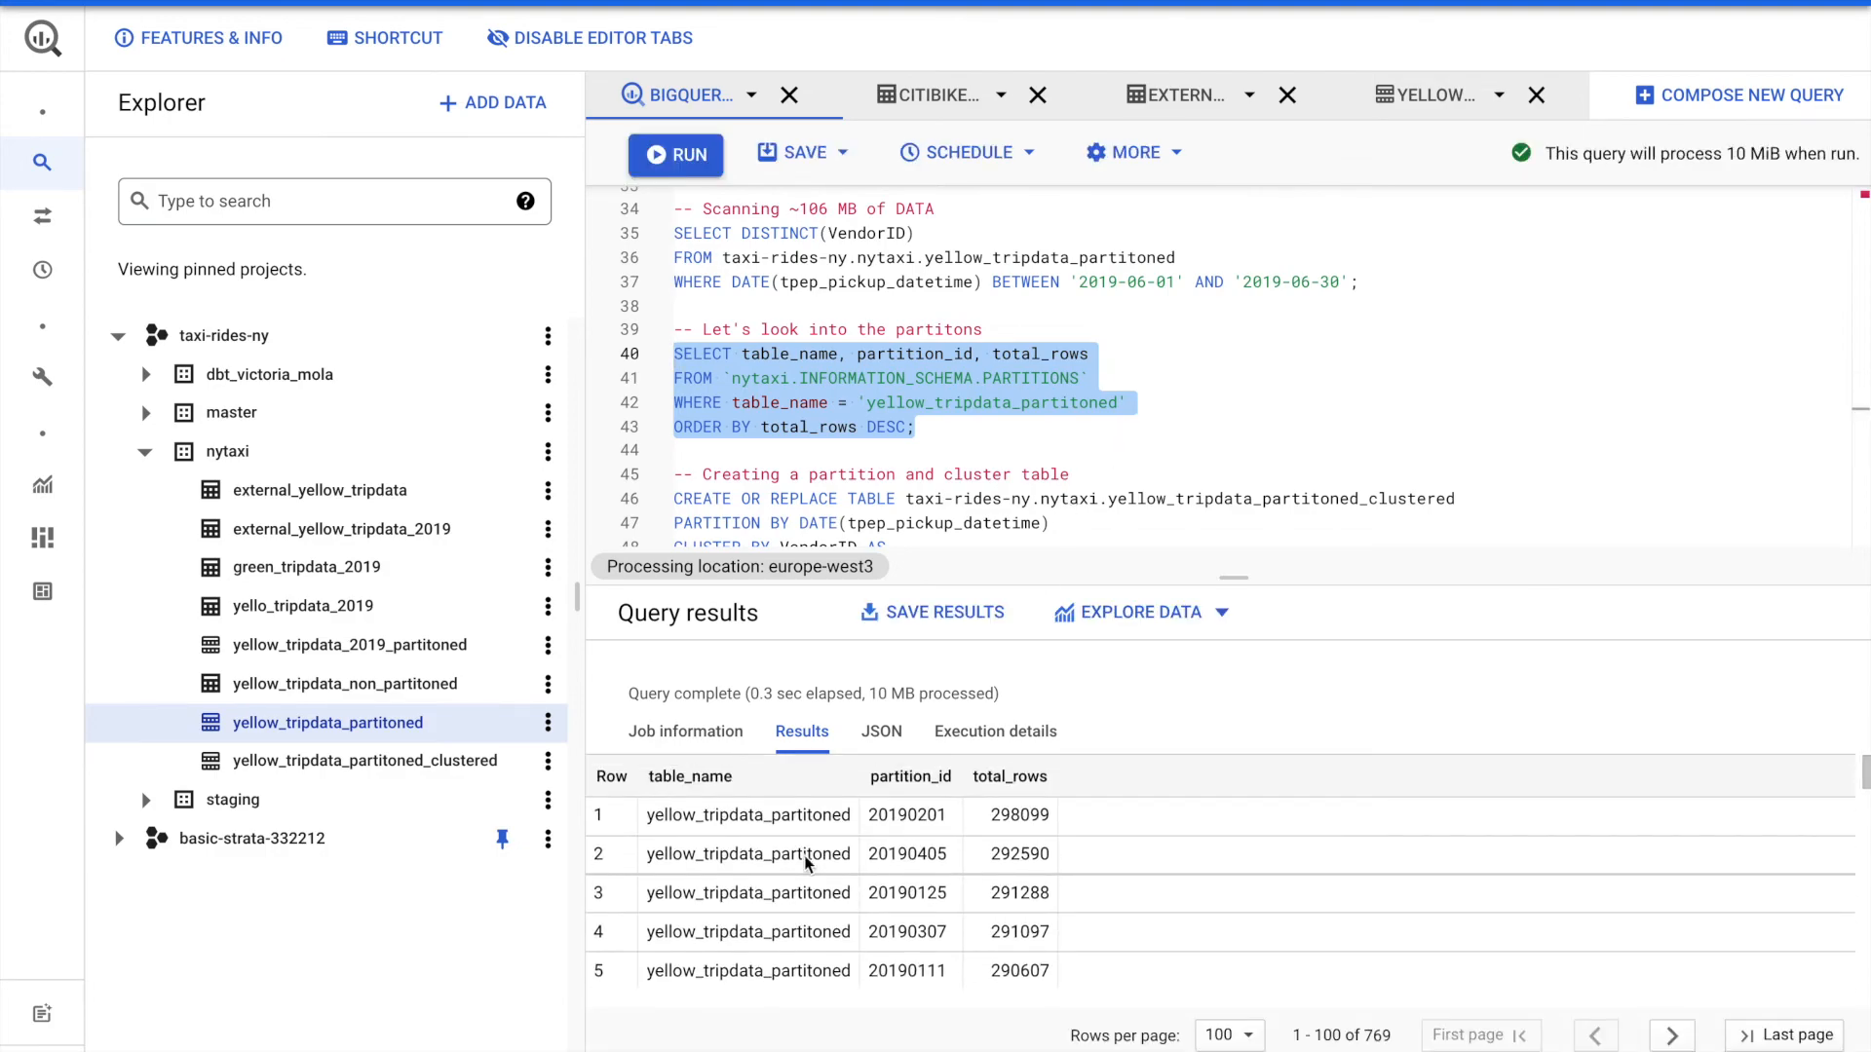
drag(715, 811, 875, 832)
click(914, 830)
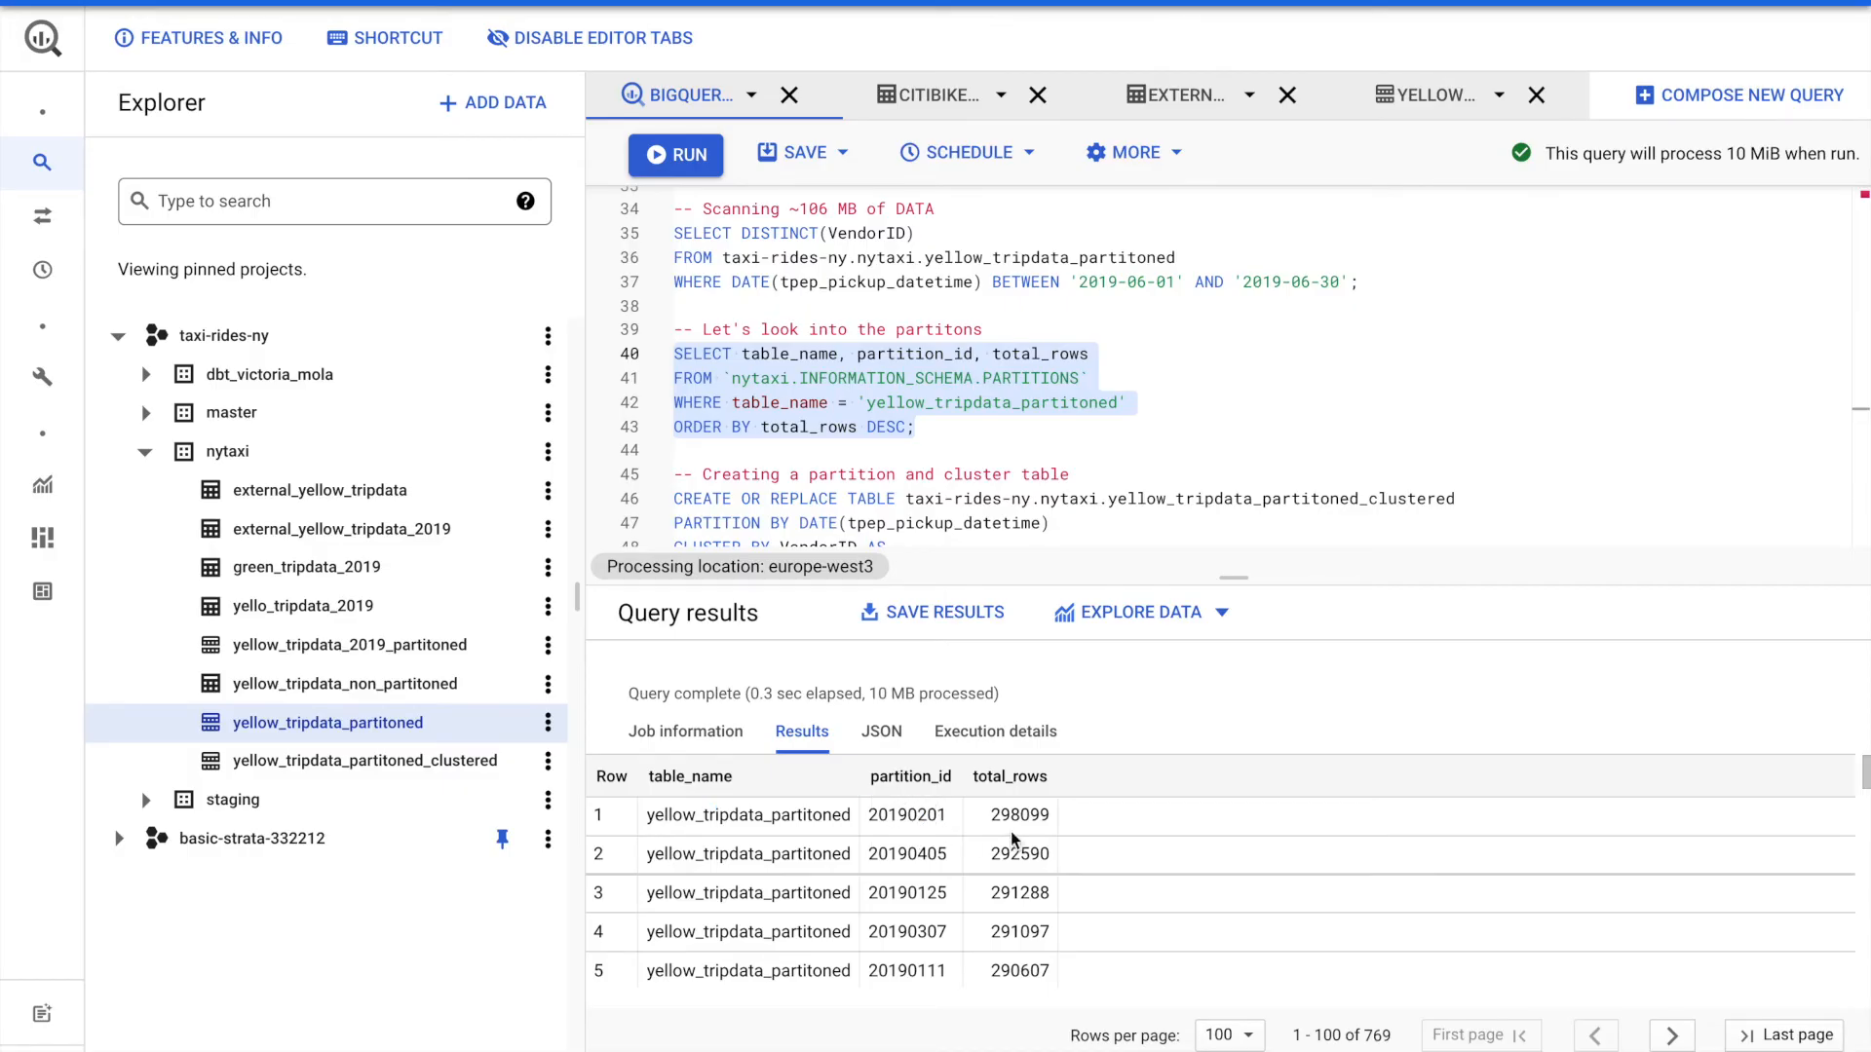
drag(990, 814, 1059, 822)
scroll(1059, 821, down, 1)
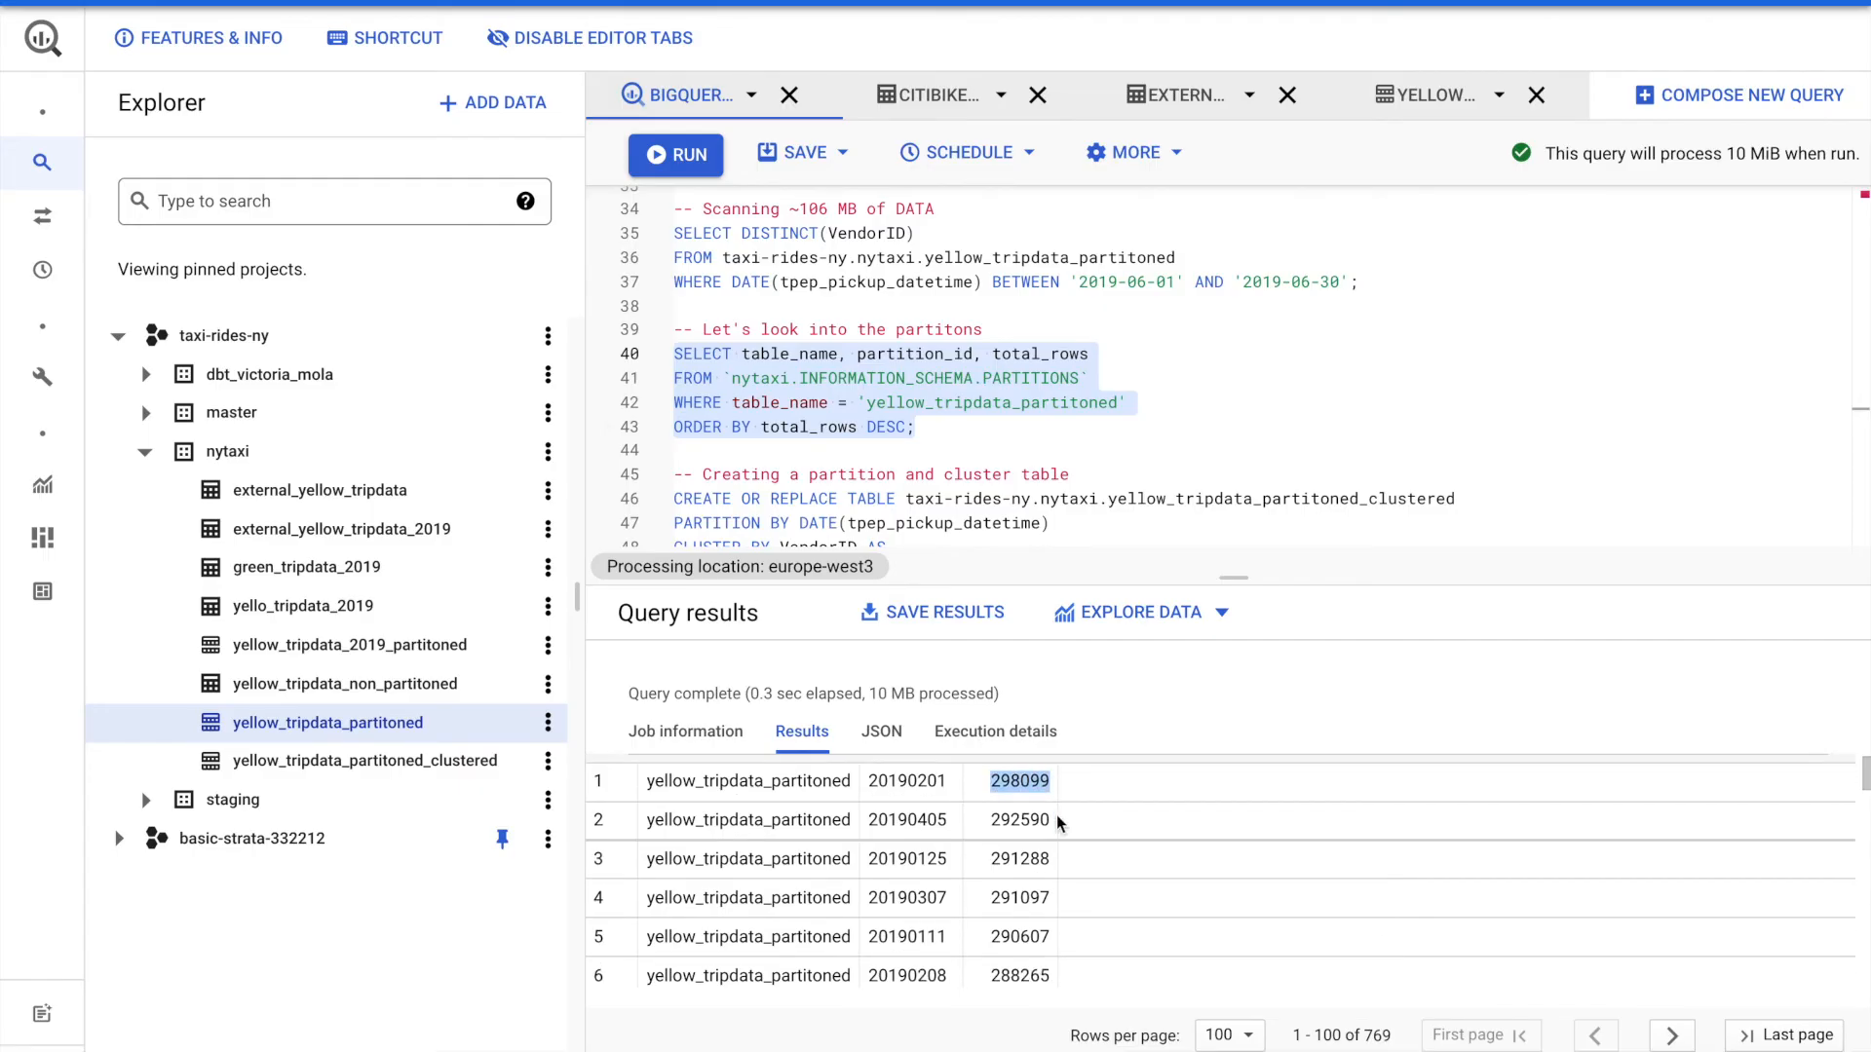
click(952, 827)
drag(952, 827, 866, 821)
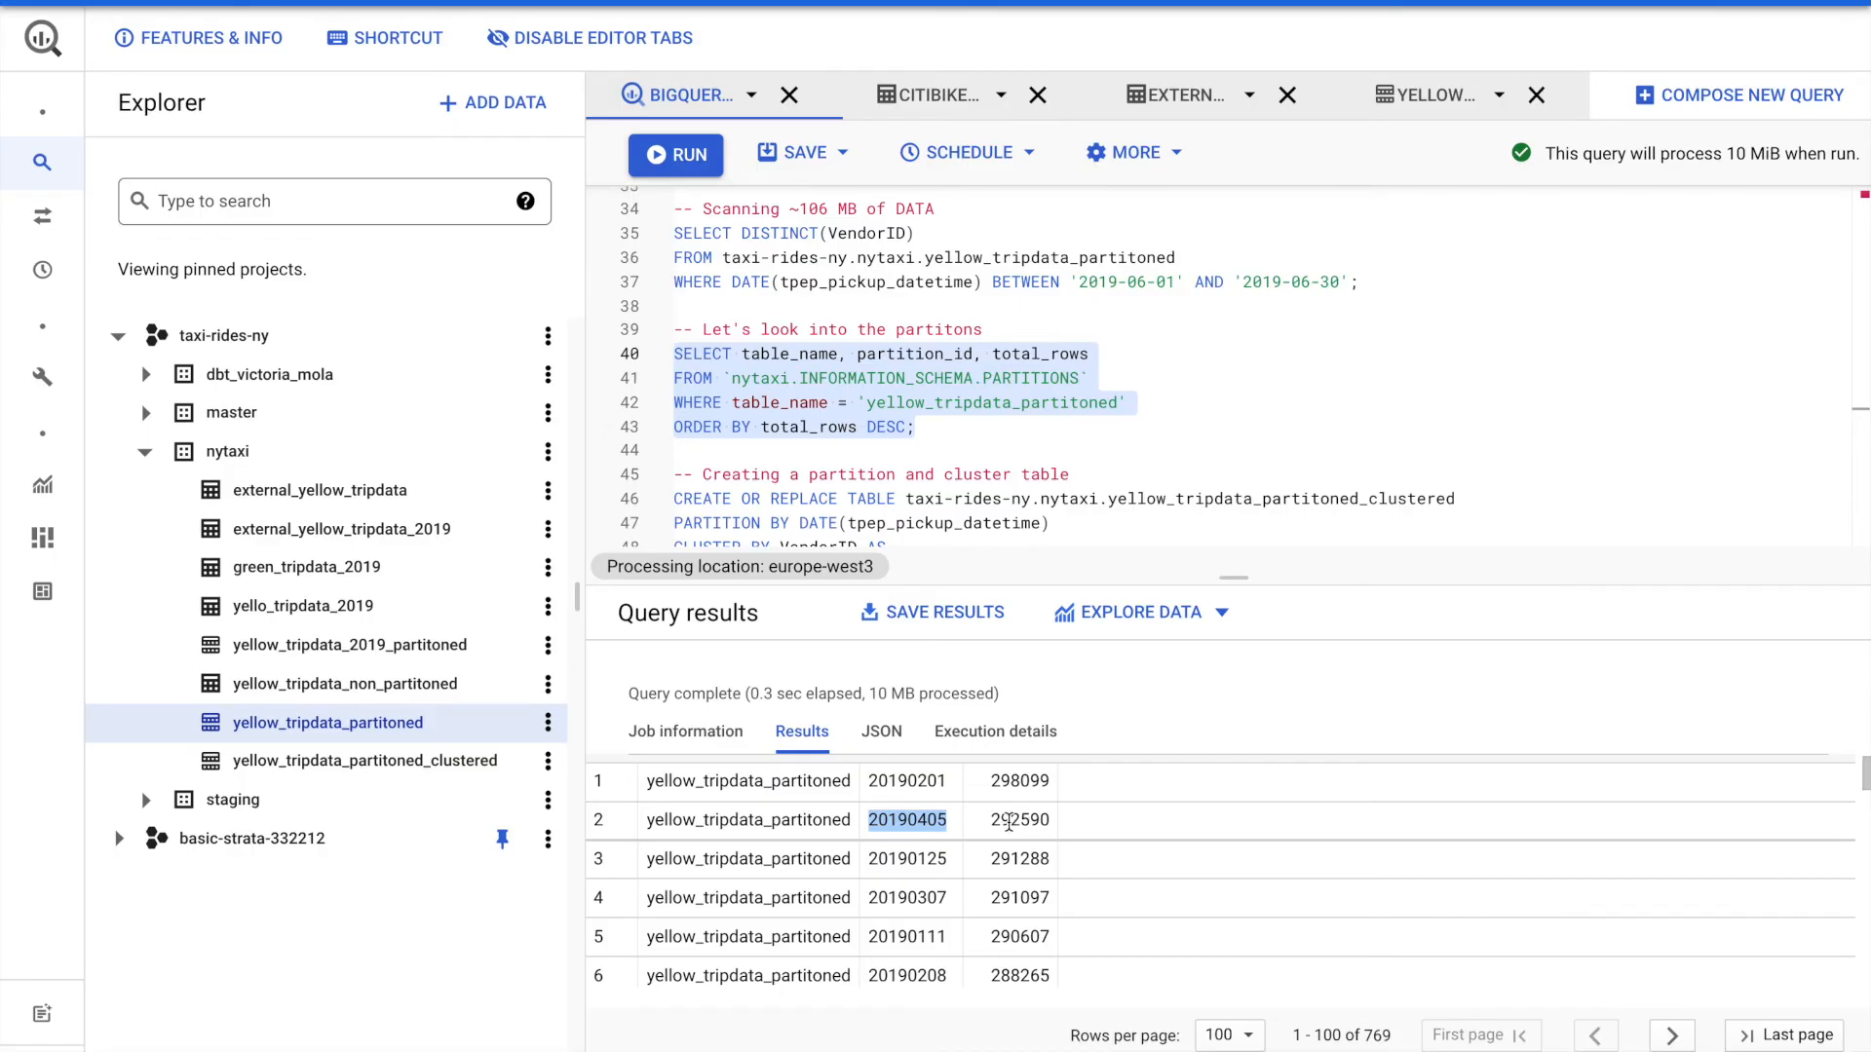
scroll(1021, 823, down, 3)
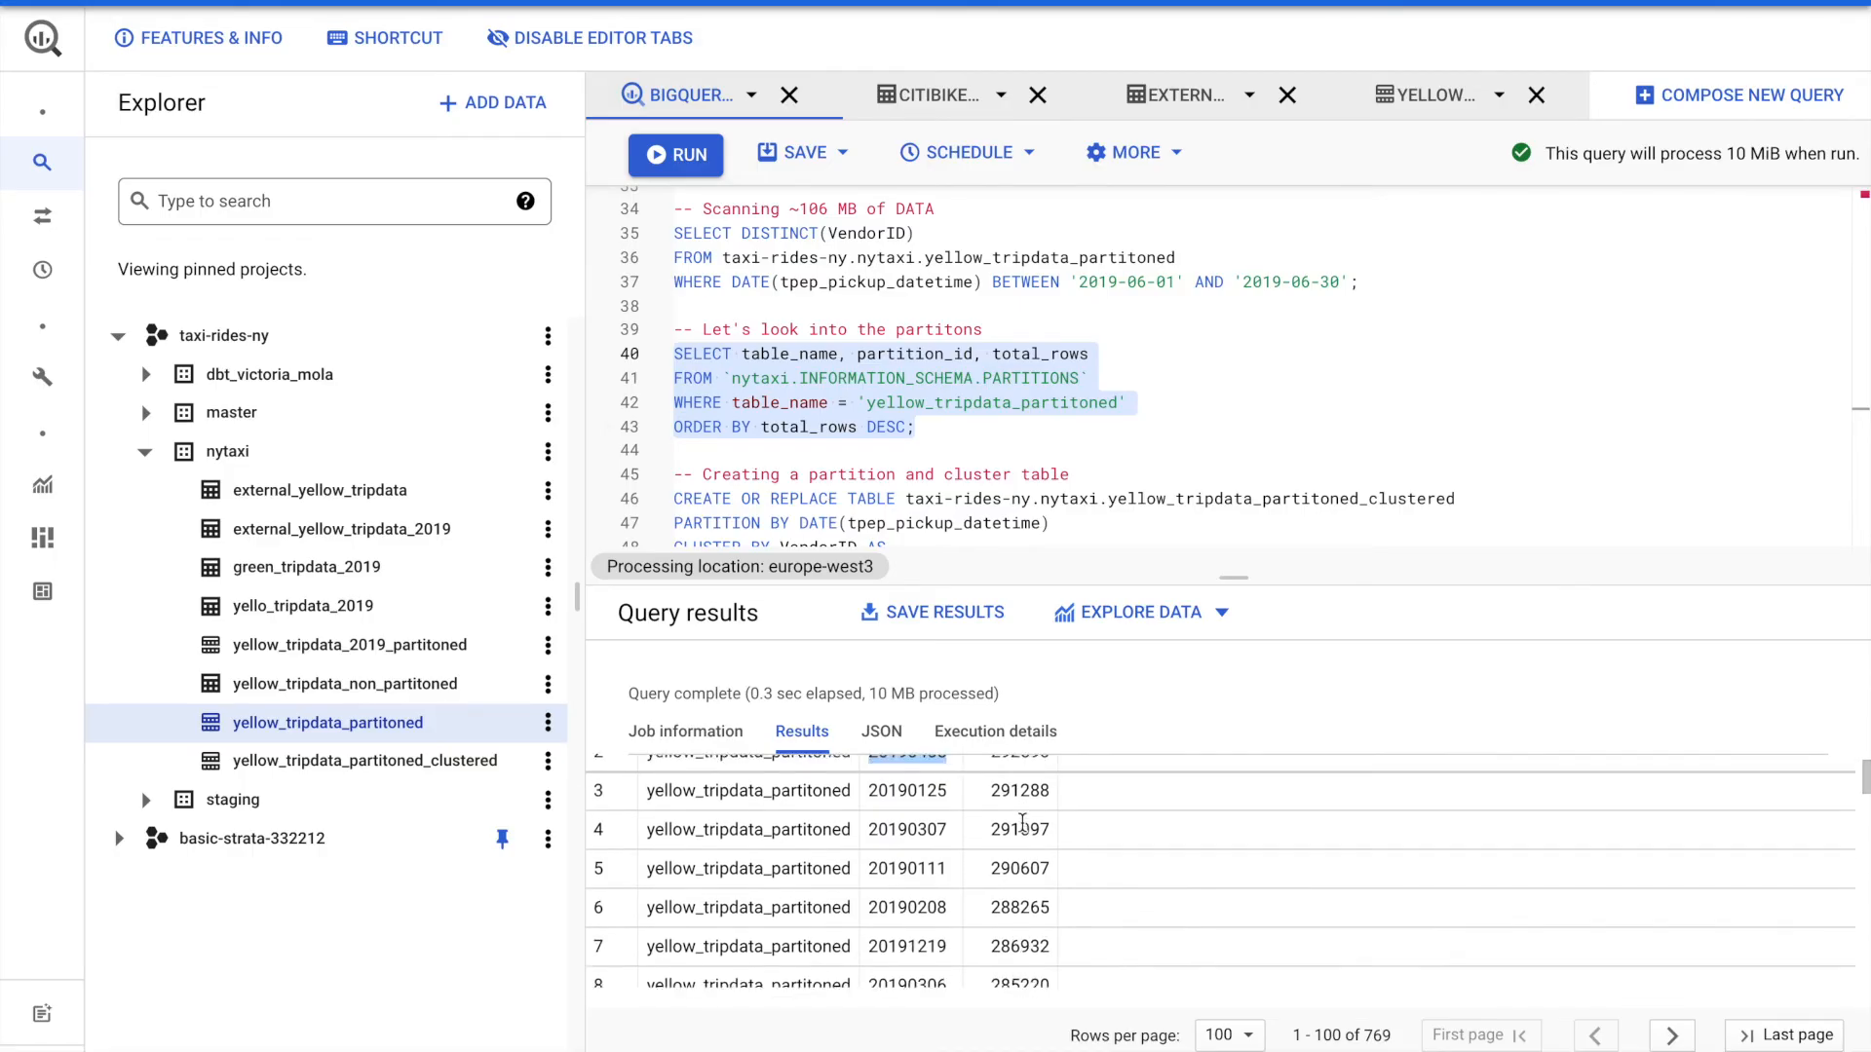
scroll(1021, 823, up, 5)
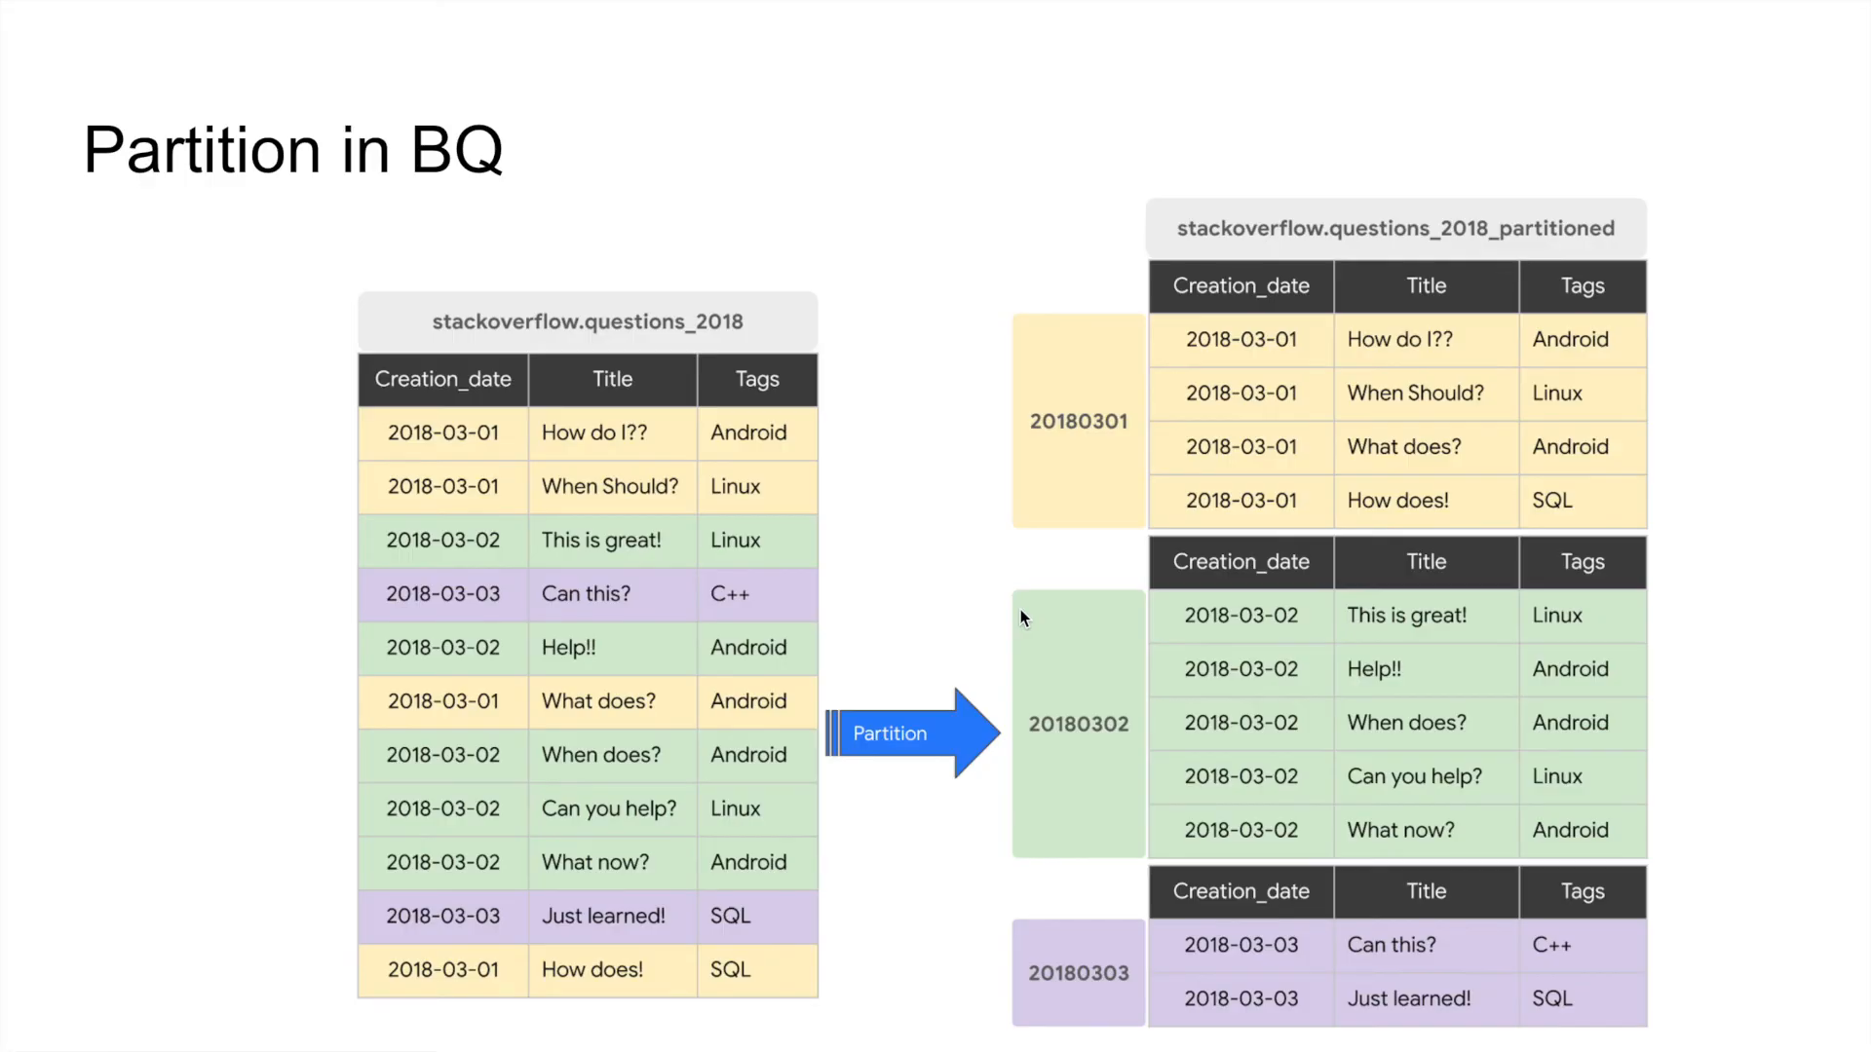
key(Right)
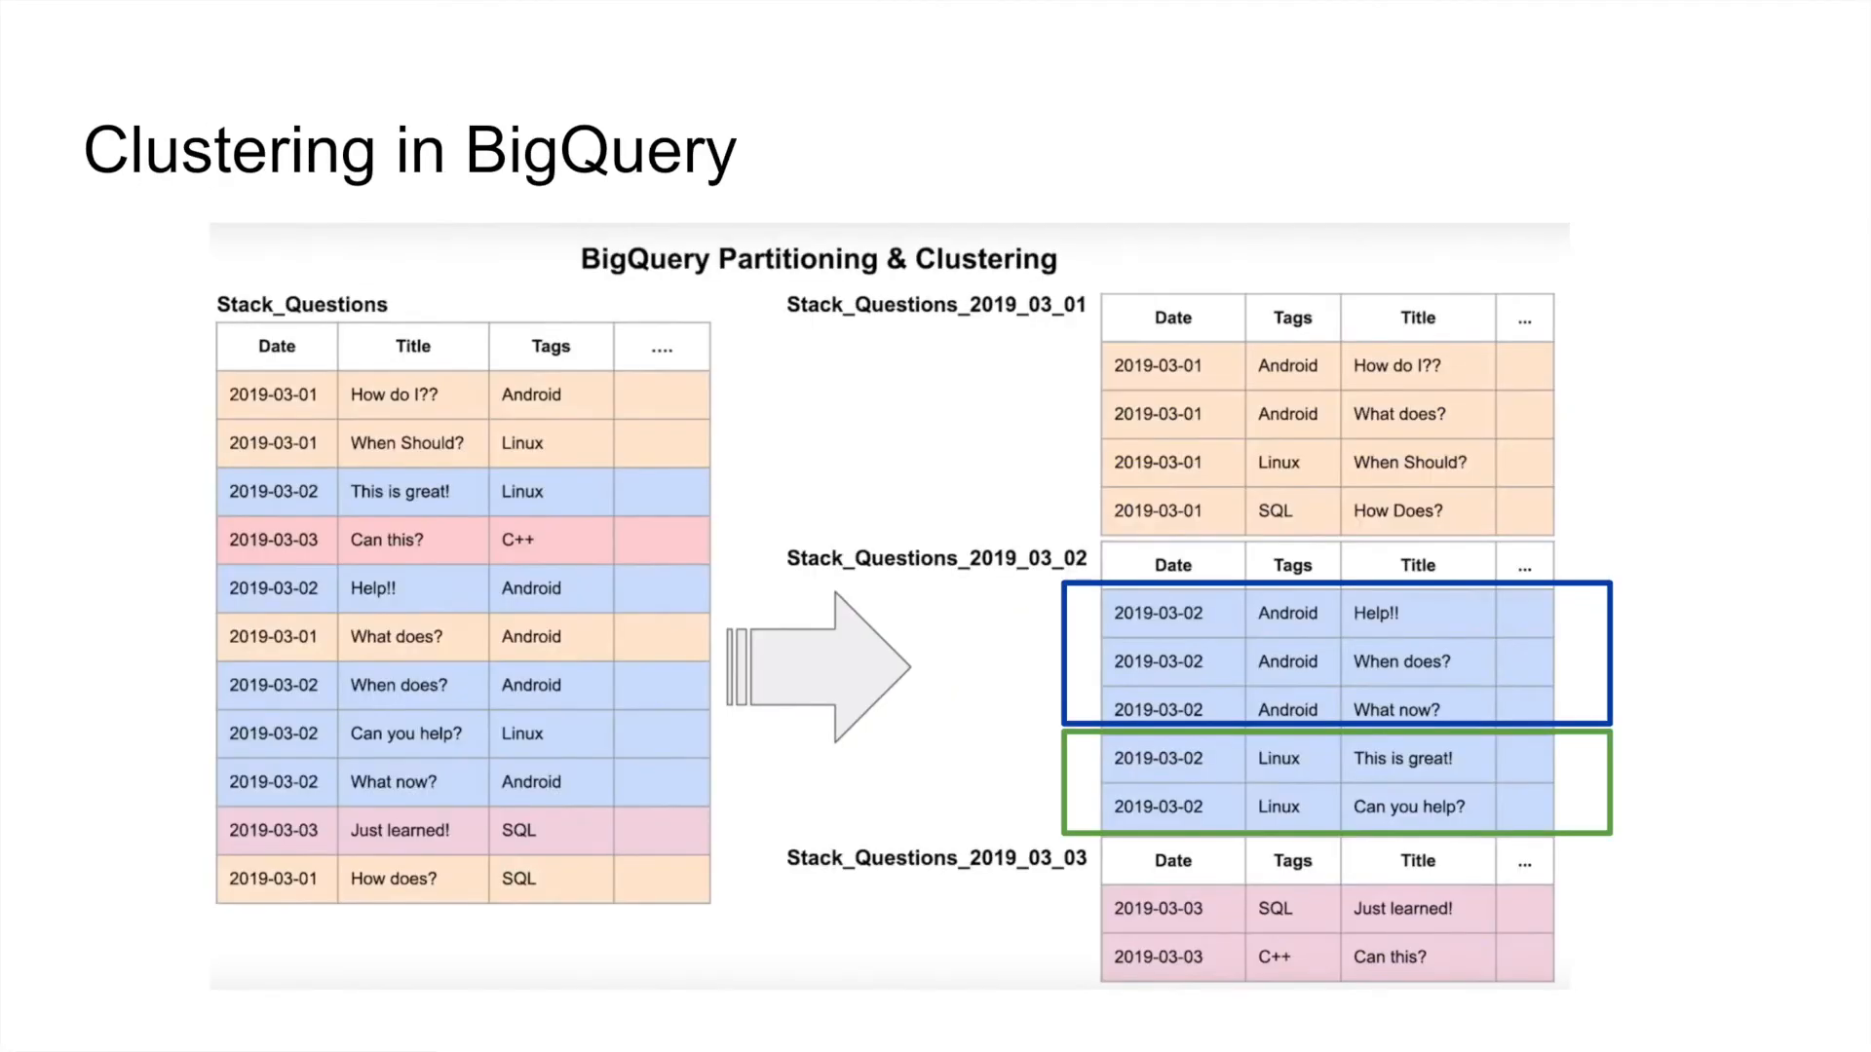